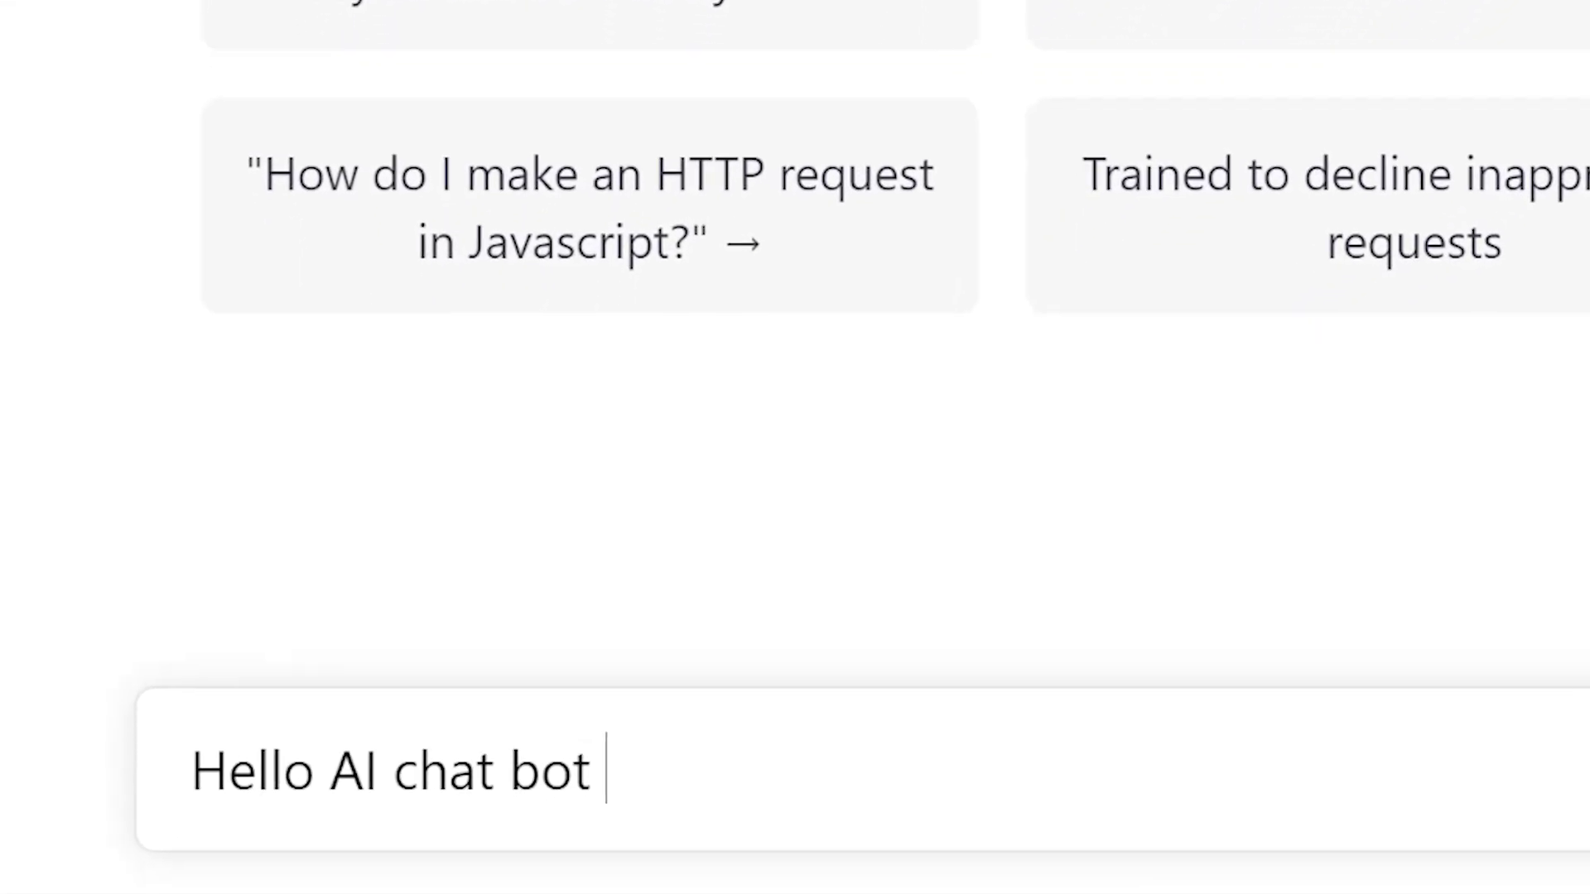
Step: Ask ChatGPT: 'do you know how to help me make a mission for DCS world?'
type("- do you know ")
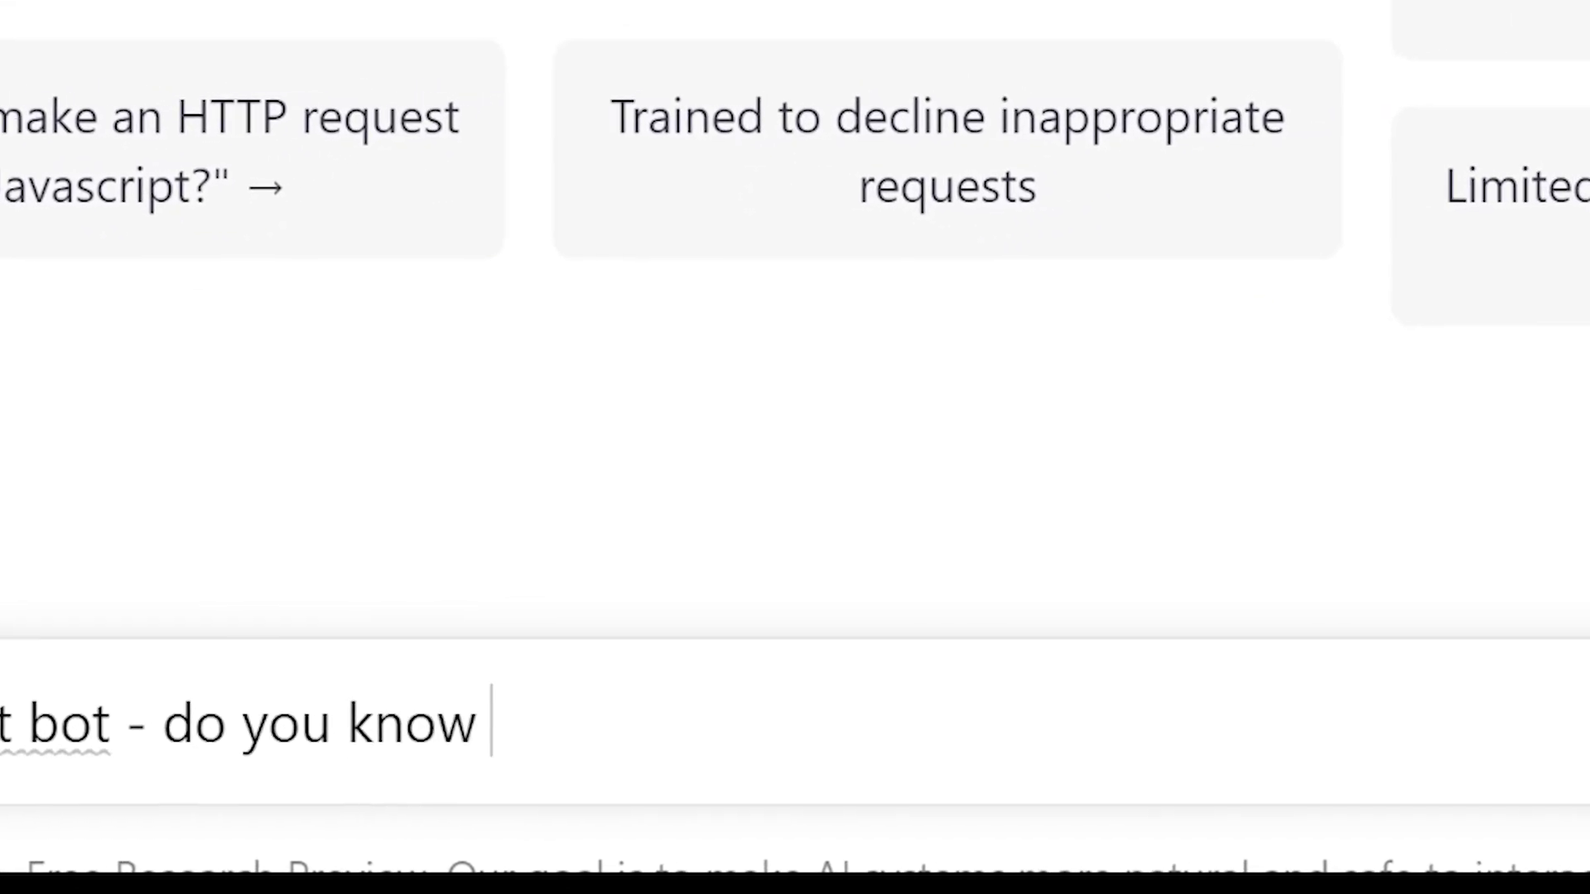
type("how to help me")
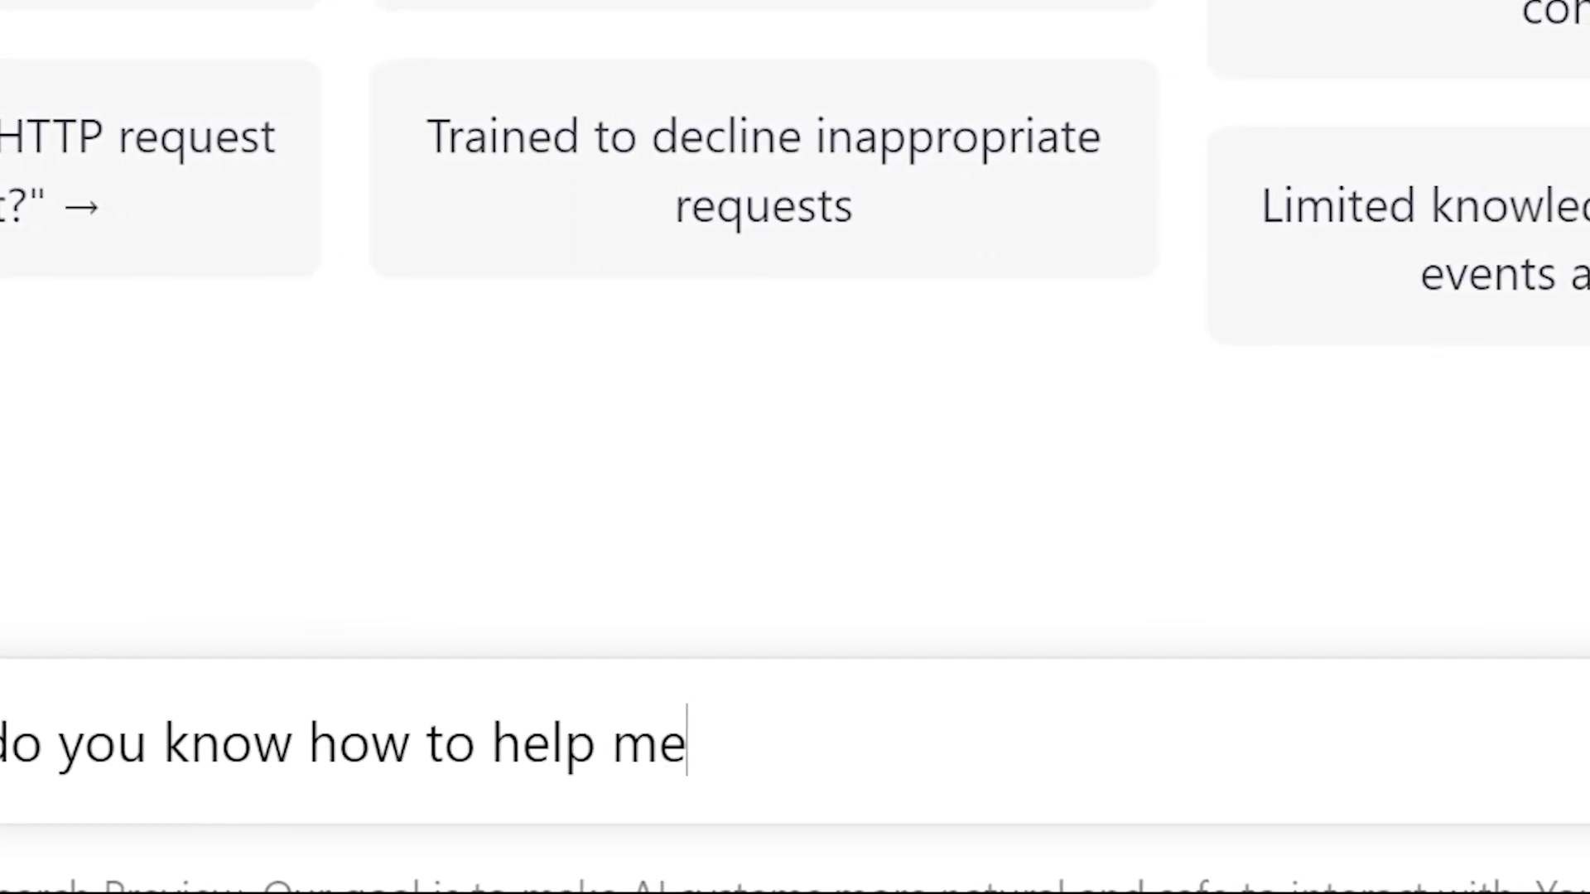
type(" make a mission ")
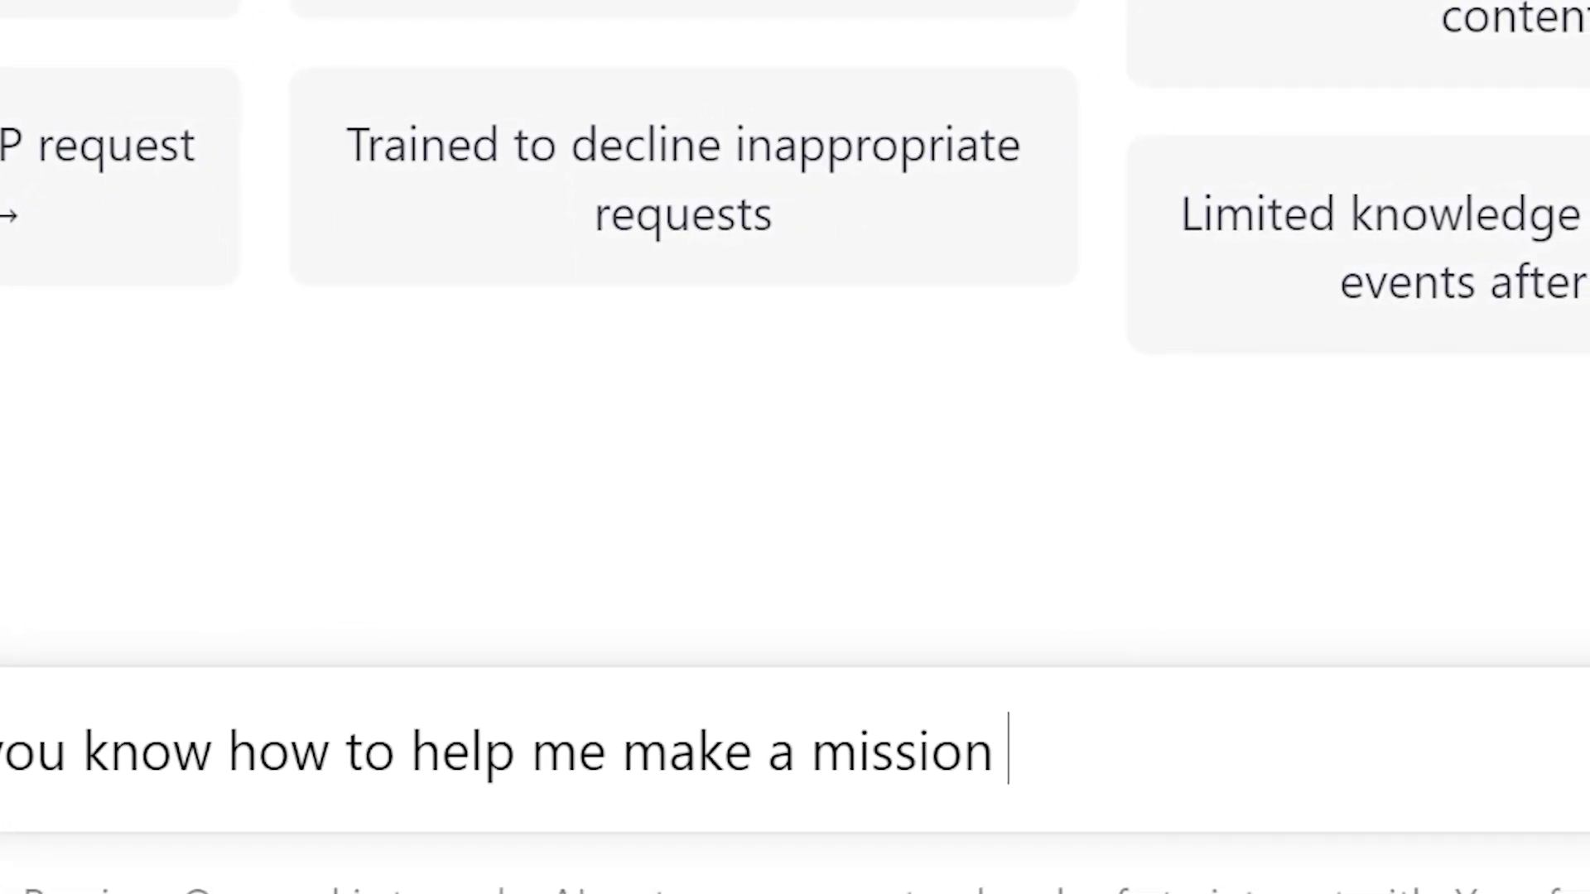
type("for DCS world")
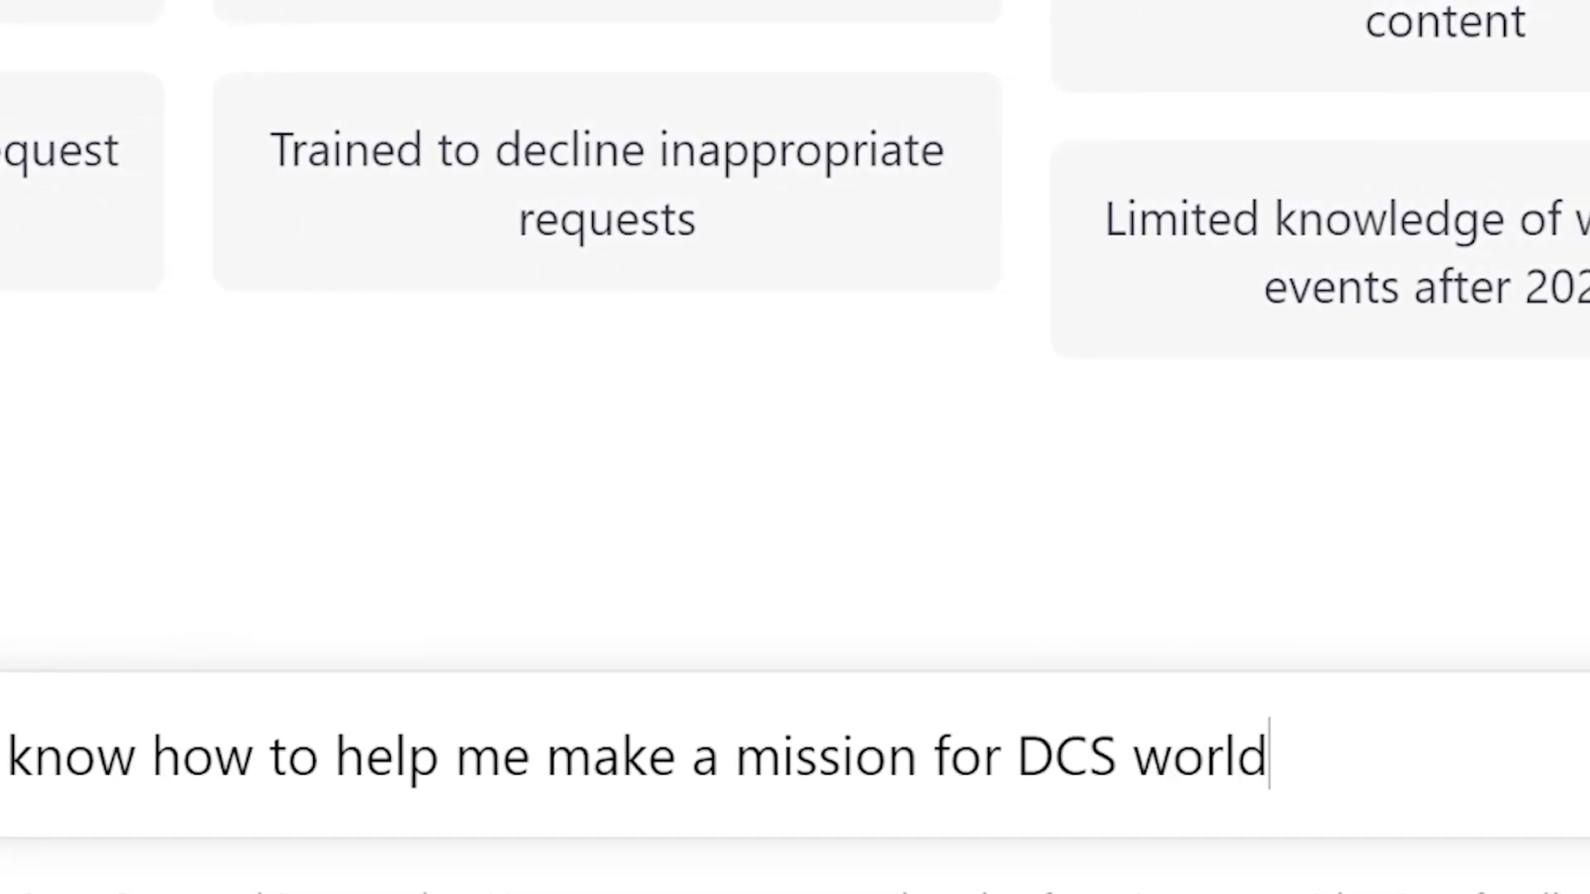
type("?")
key("Return")
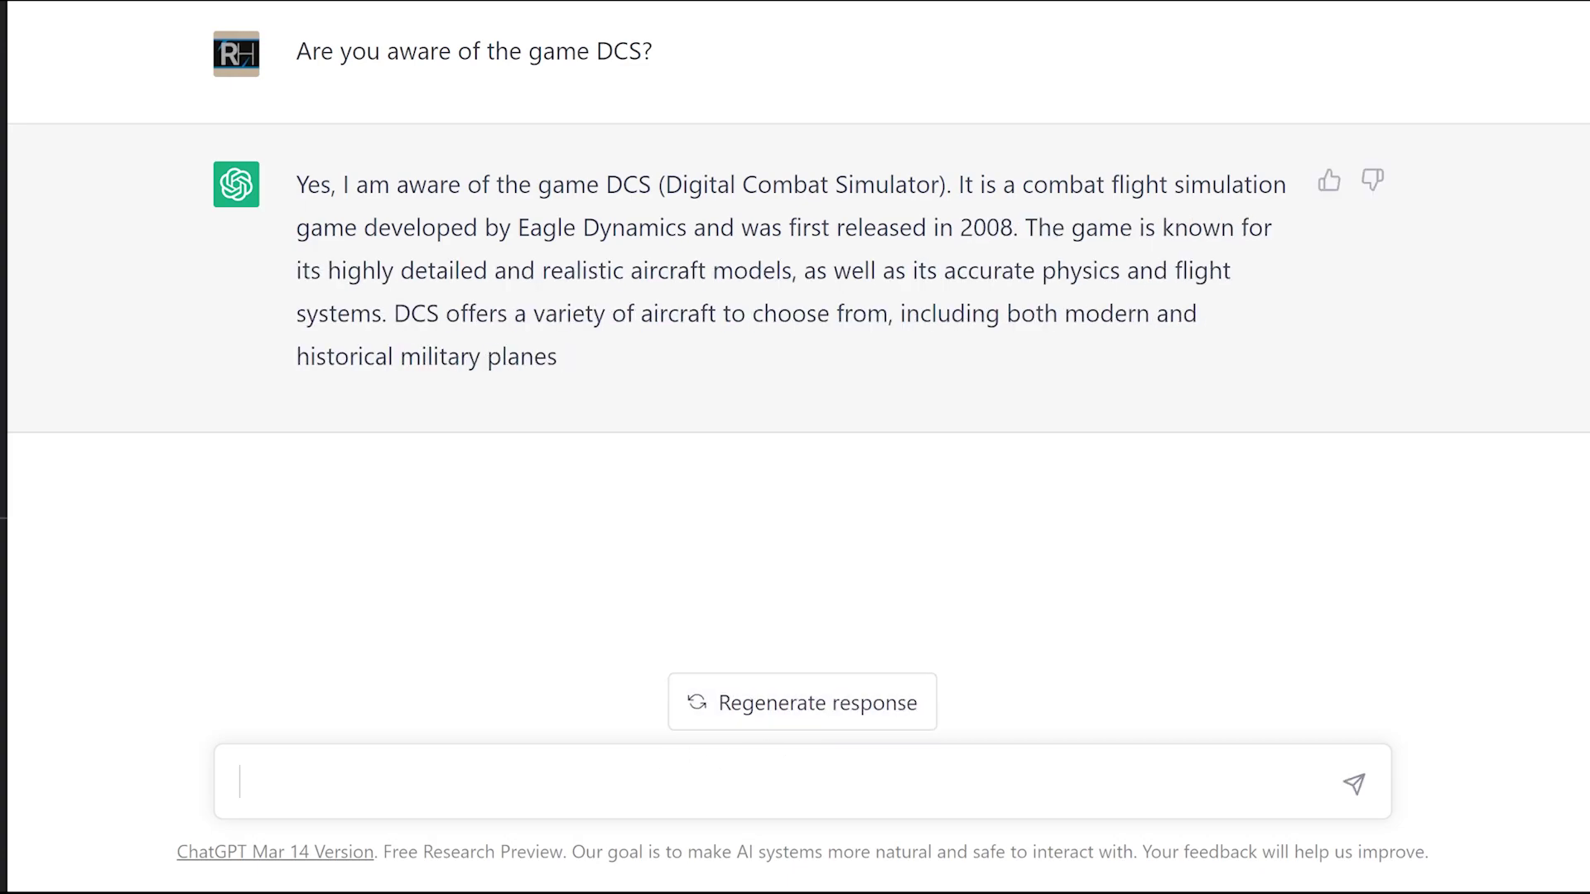
Step: Send 'I want to create a mission for this game, do you understand?' and stop the reply early
type("want to c")
type("reate a mission ")
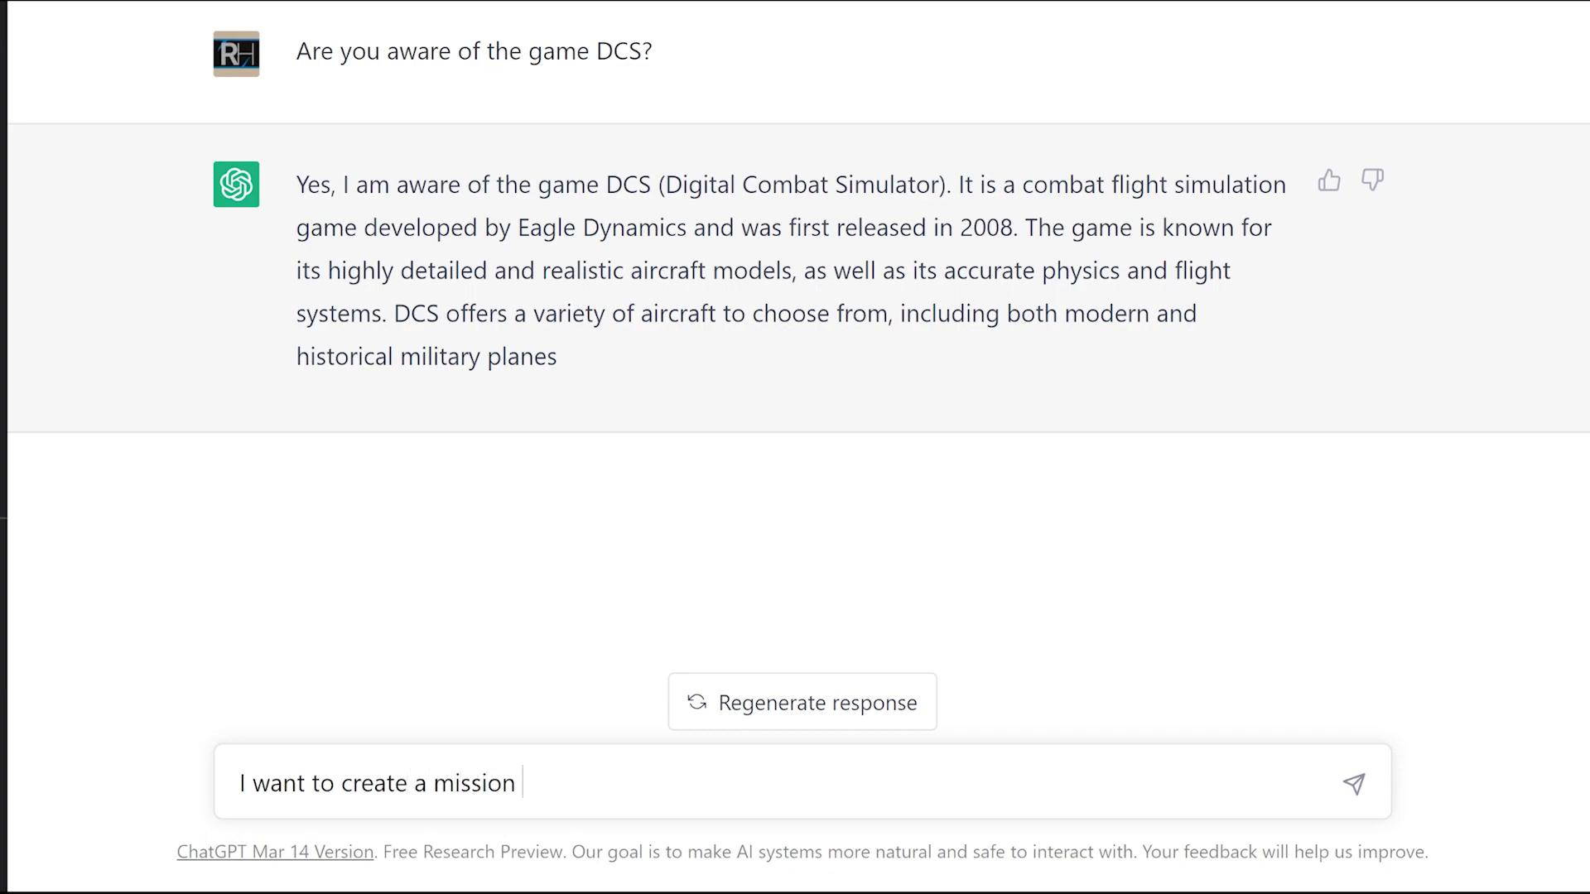
type("for this game, ")
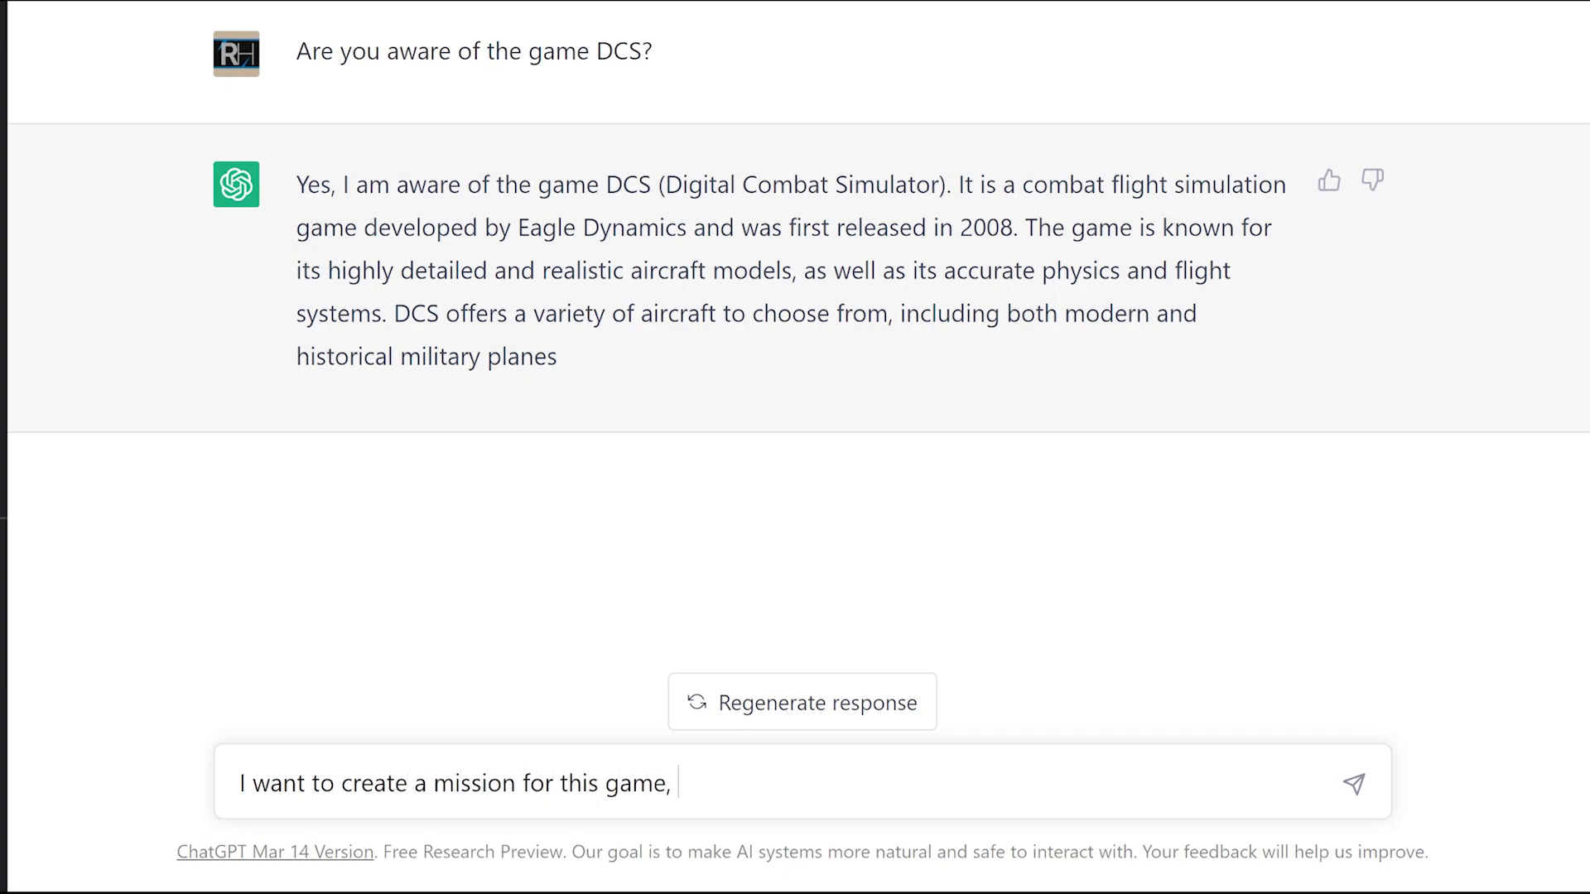
type("do you understand?")
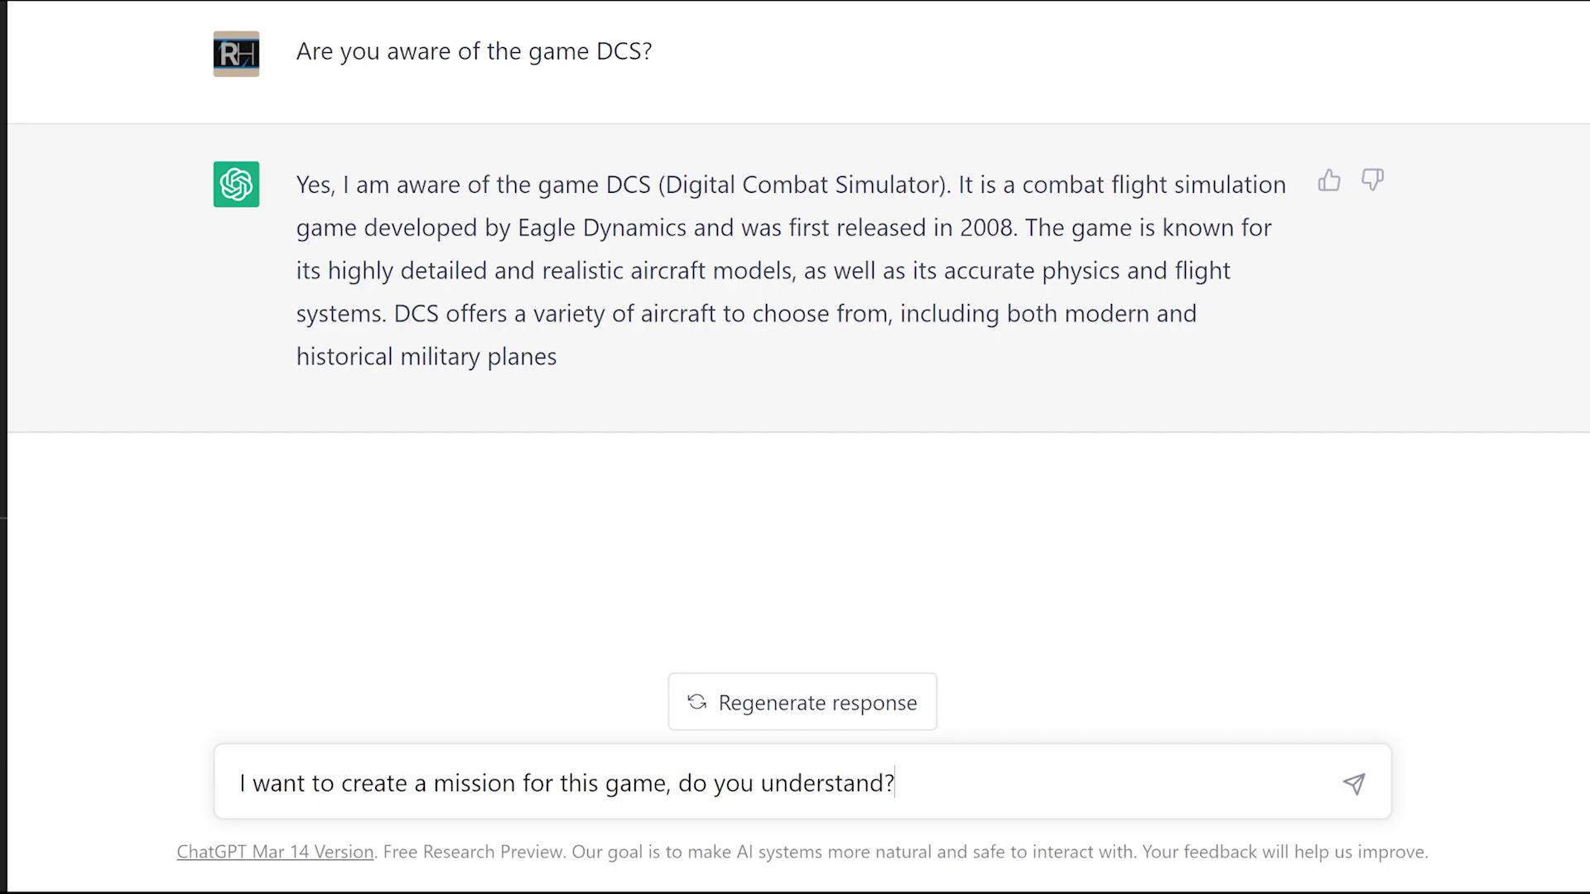
key("Return")
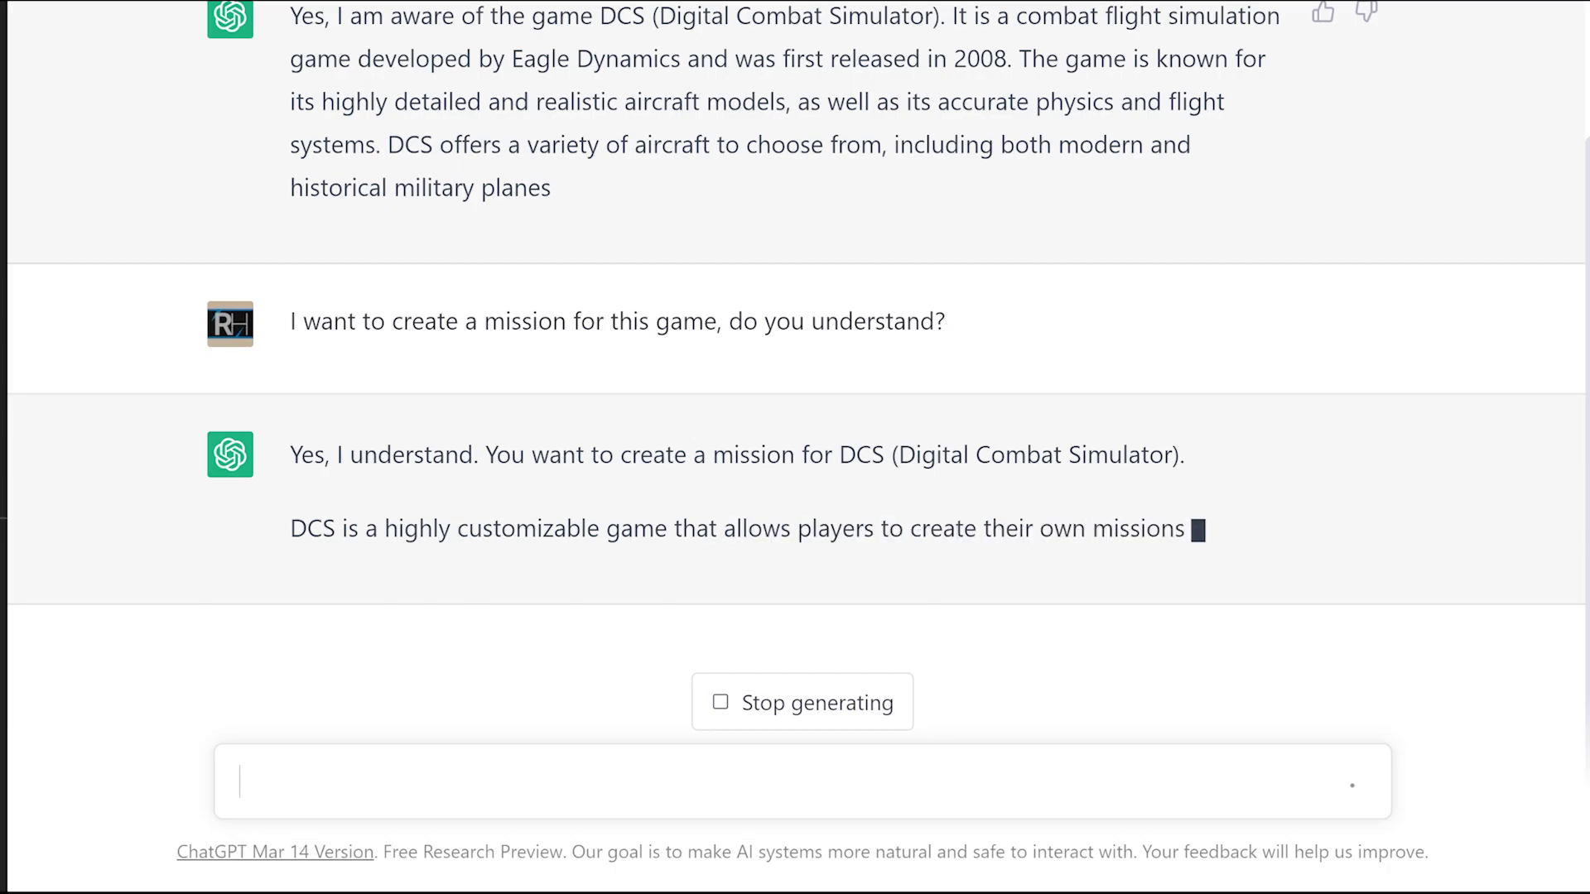
left_click(769, 703)
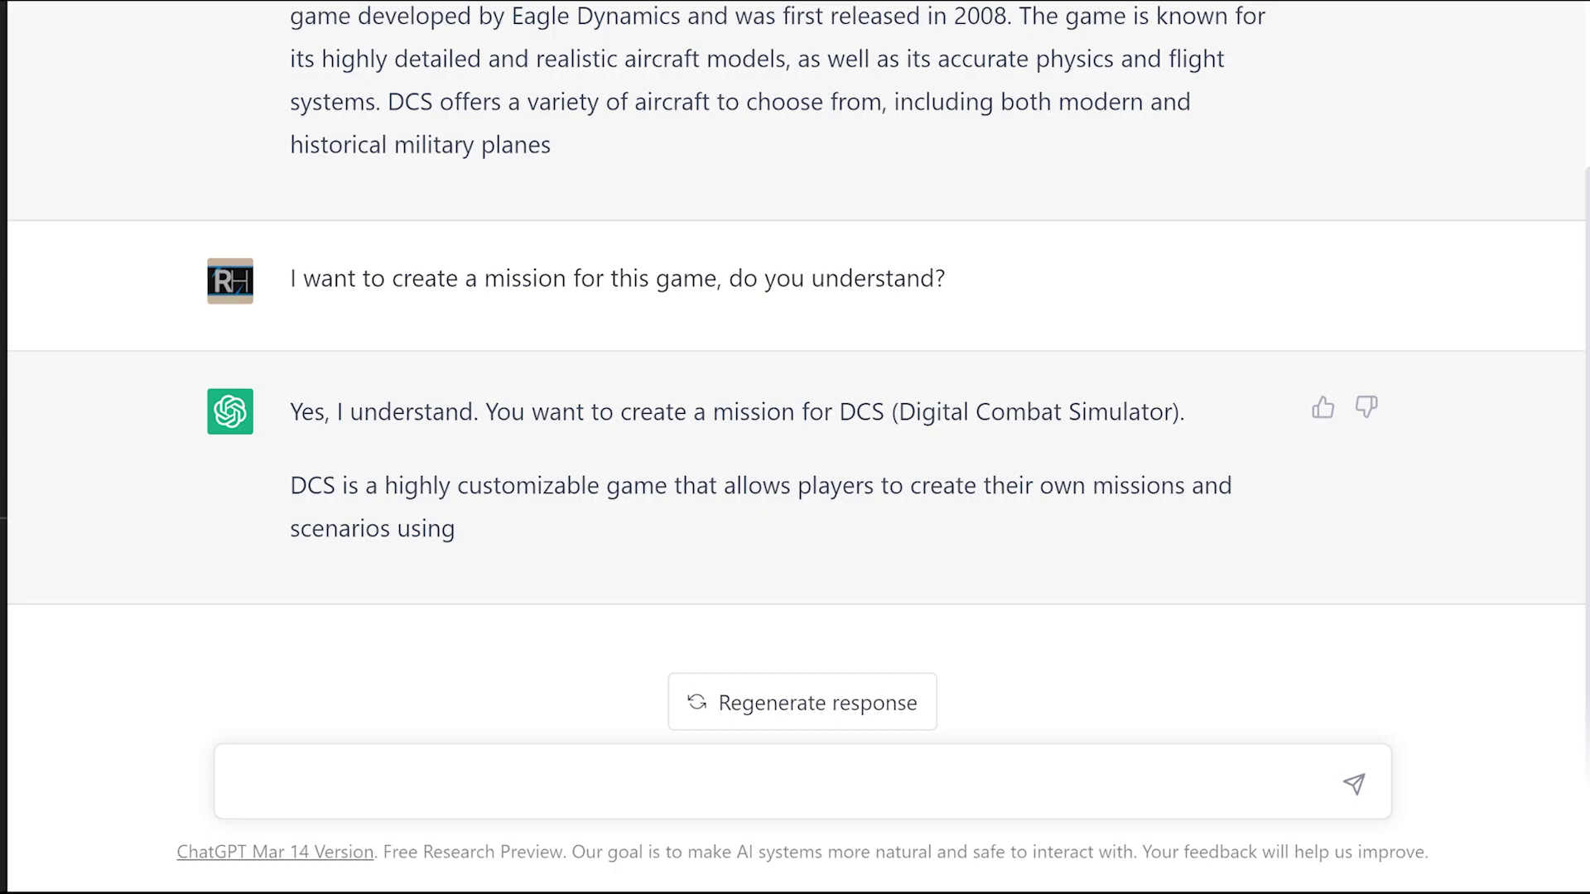
Step: Ask what language scripts the mission editor, stopping the answer once Lua is named
type("What language ")
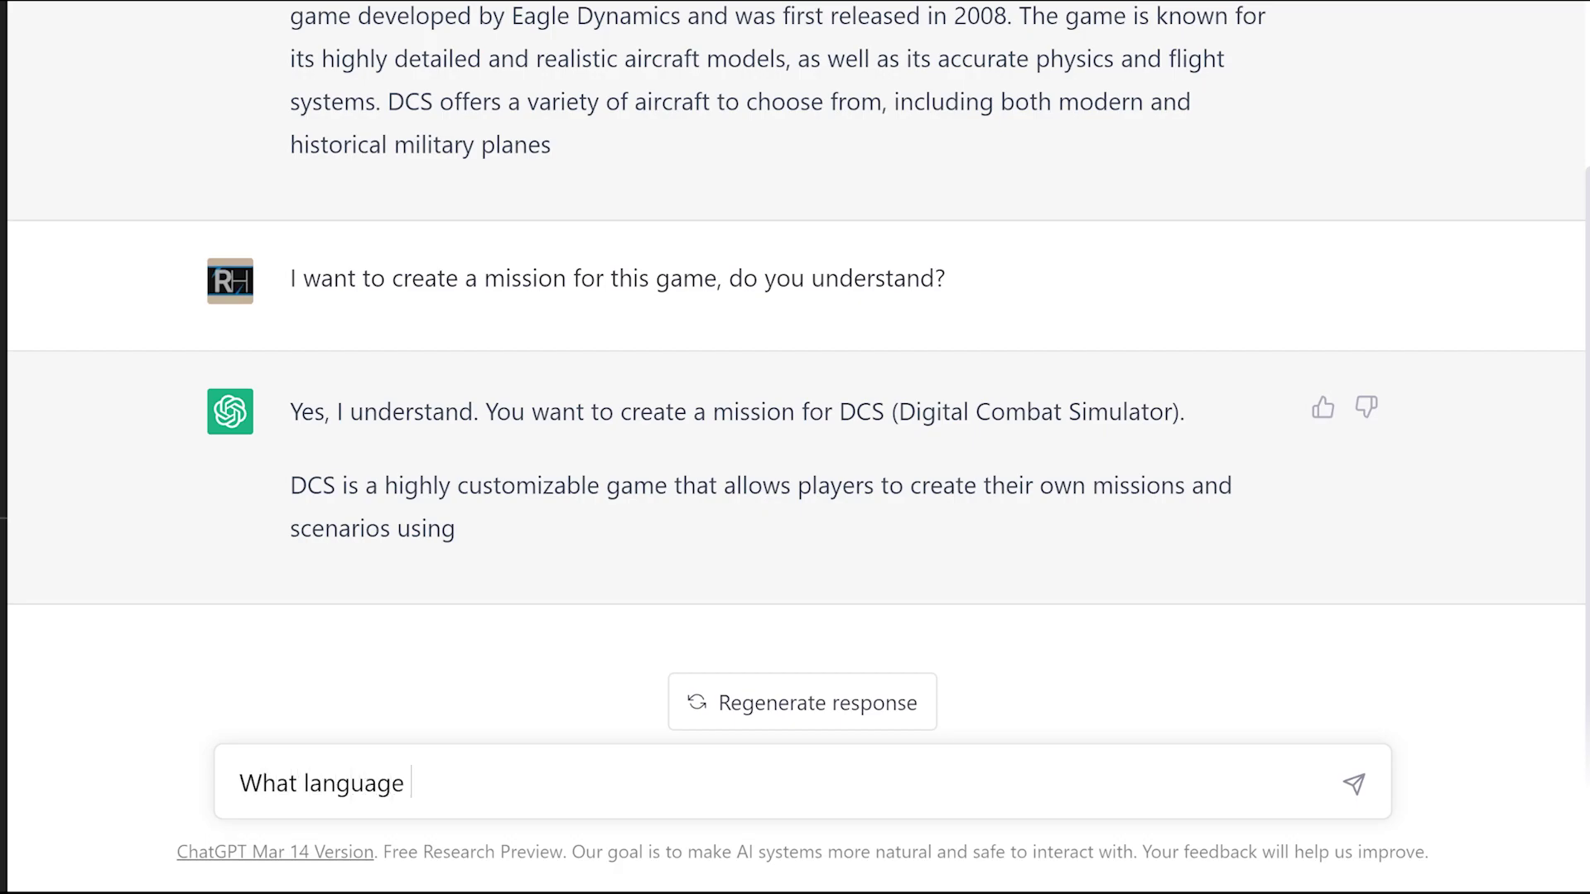
type("is used to scr")
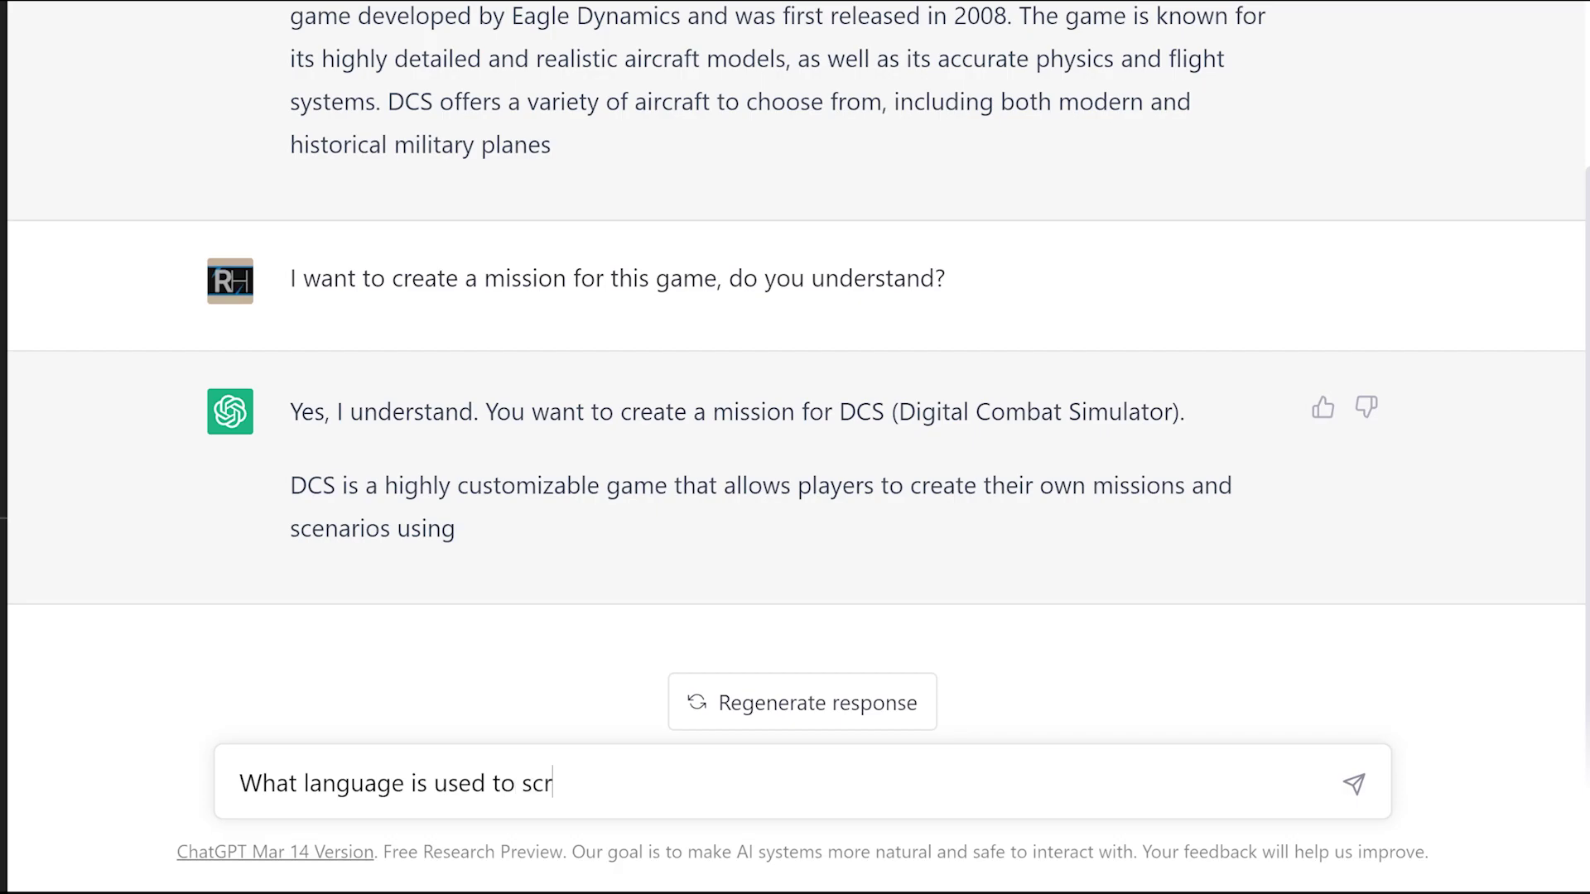
type("ipt in the miss")
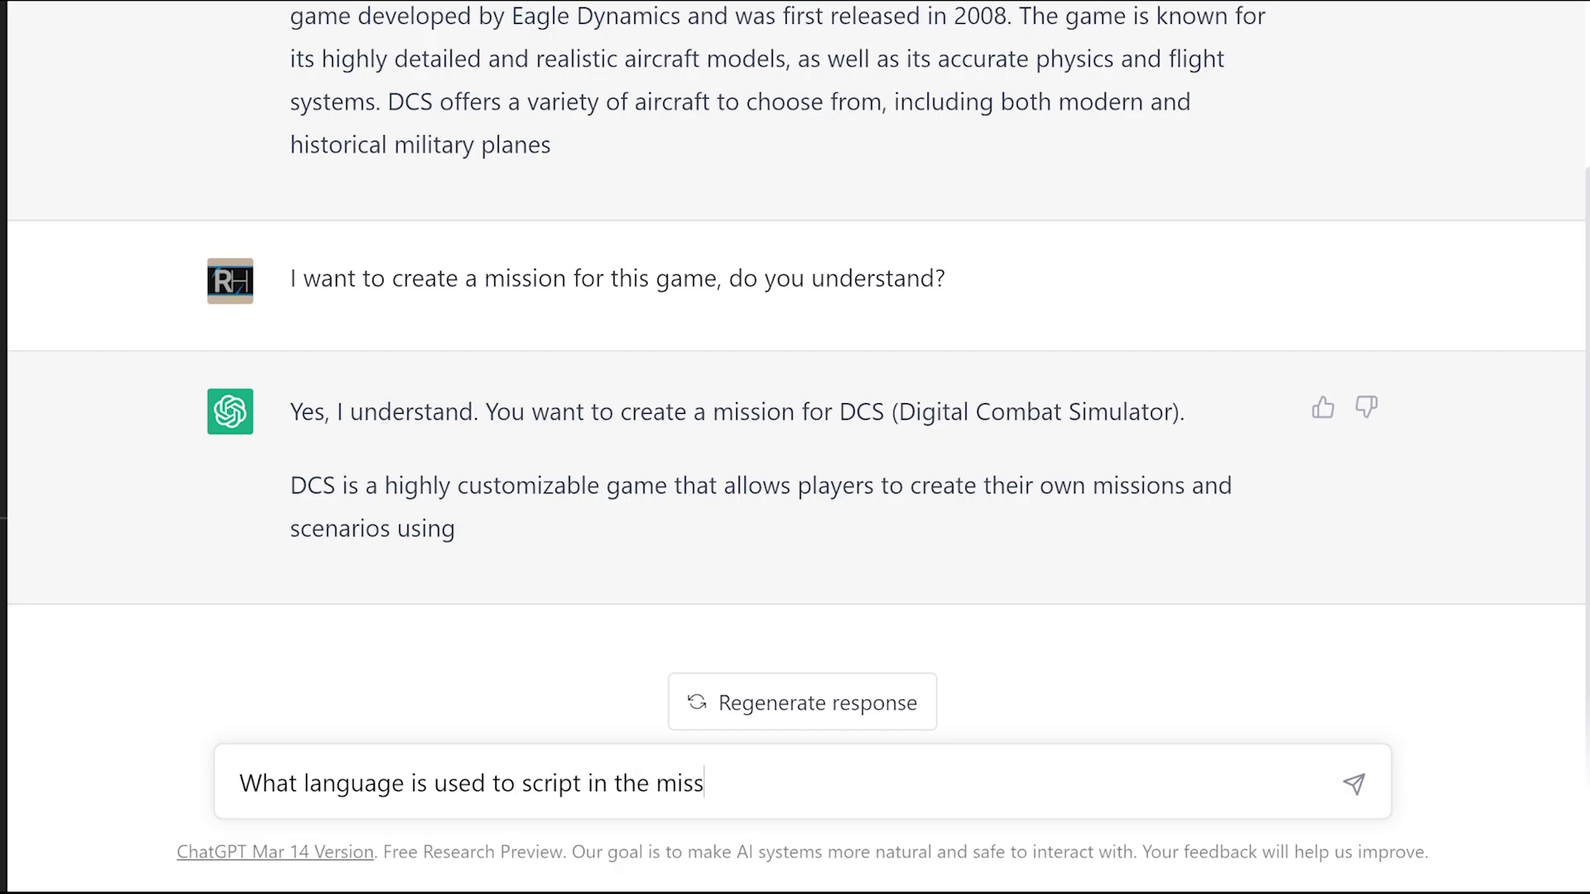
type("ion editor?")
key("Return")
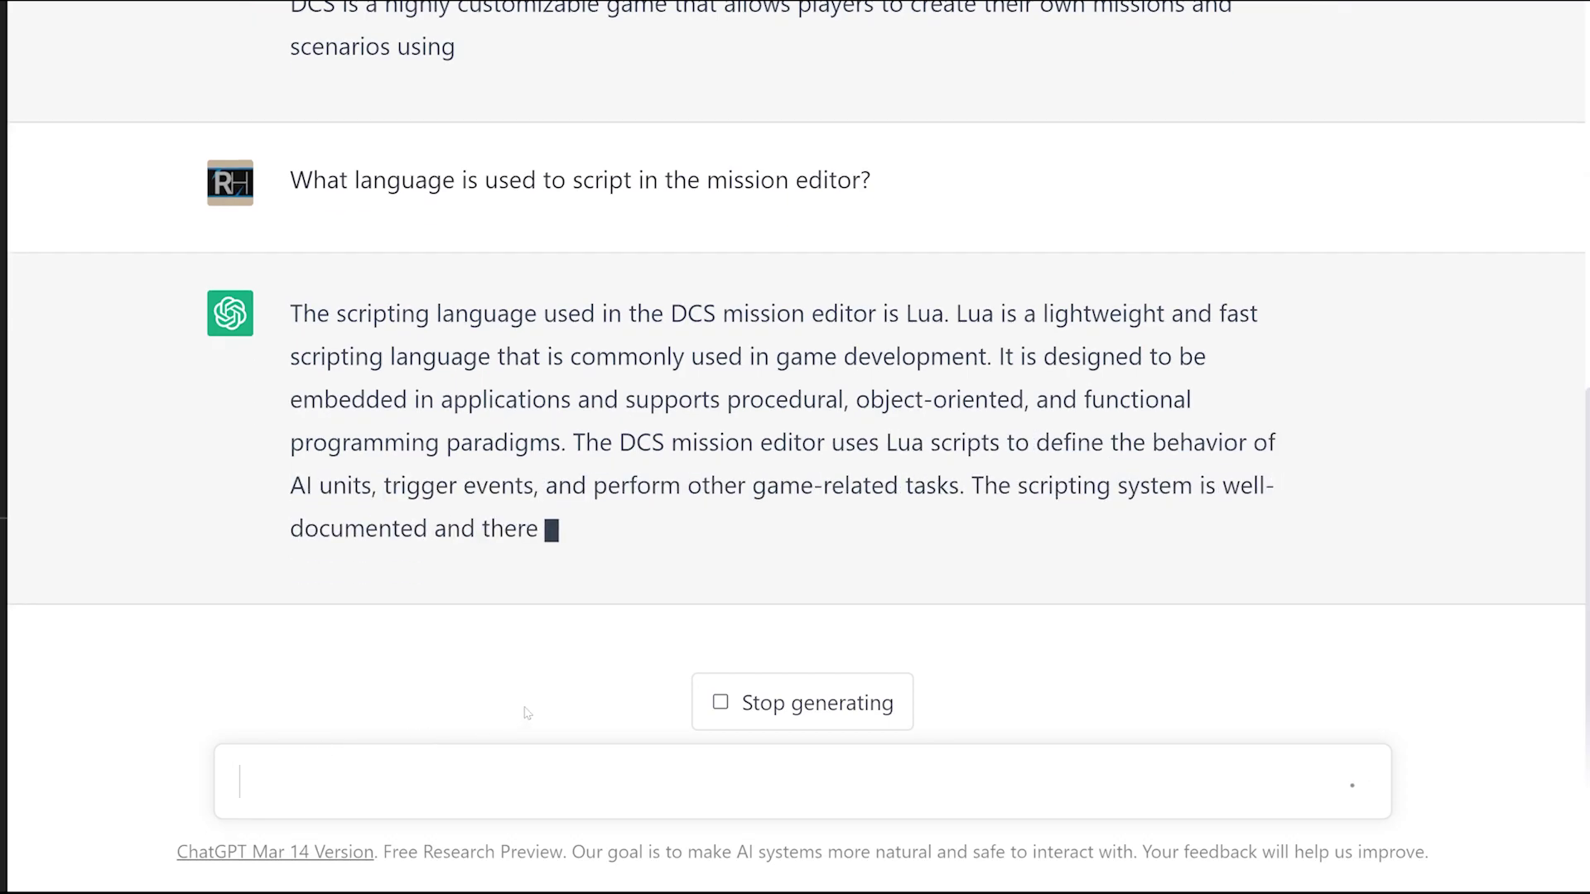
left_click(803, 702)
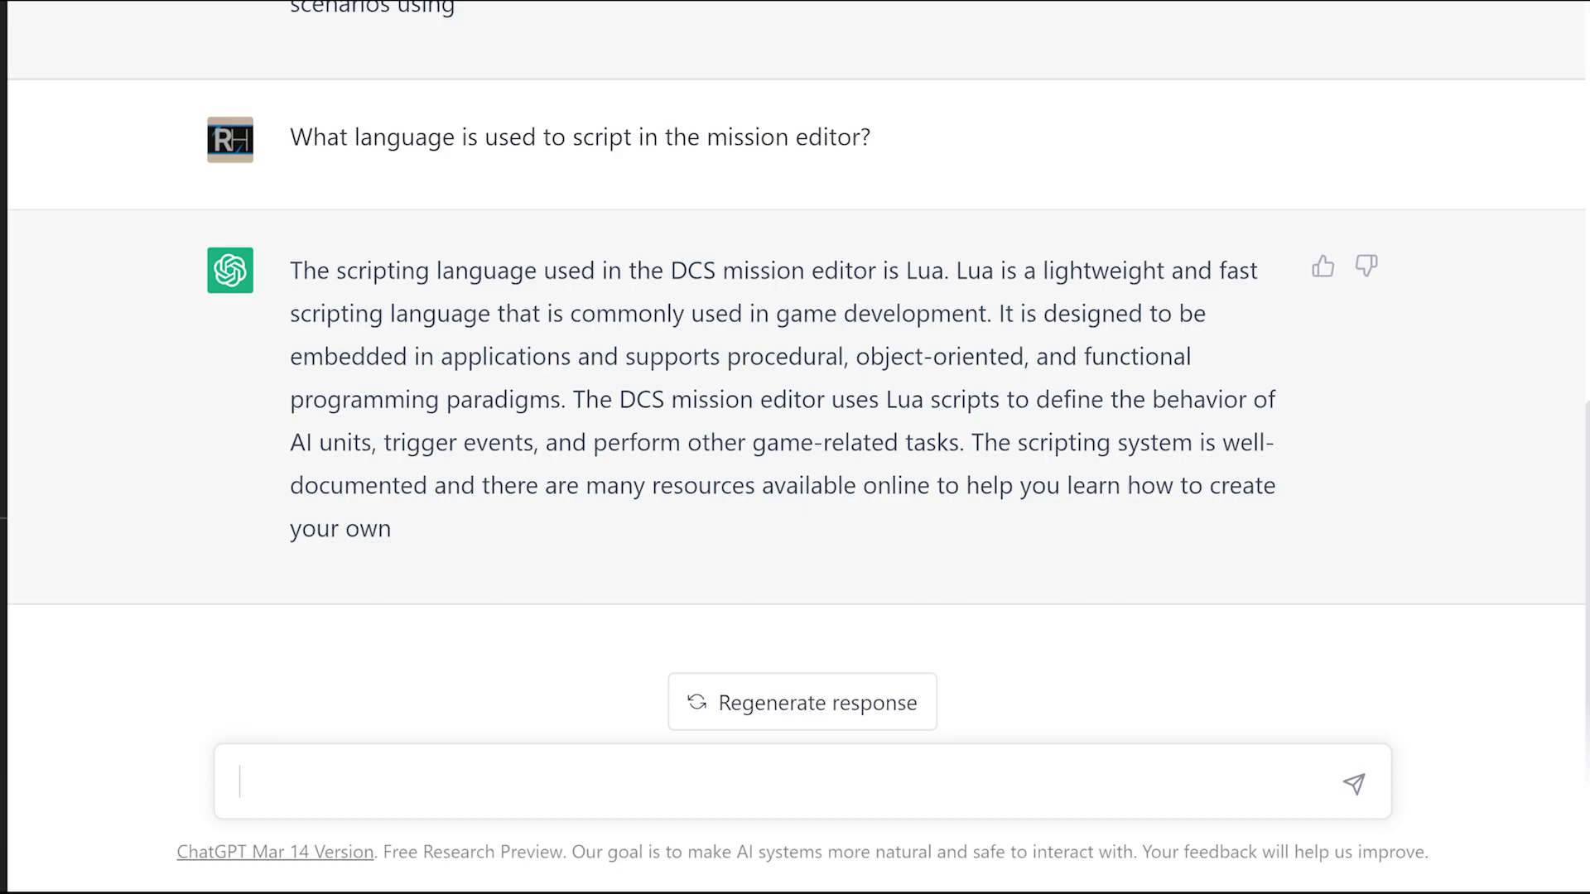
Step: Send the two-team script idea (Red Russians, Blue Americans), adding 'a multiplayer mission' to the draft
type("I need help w")
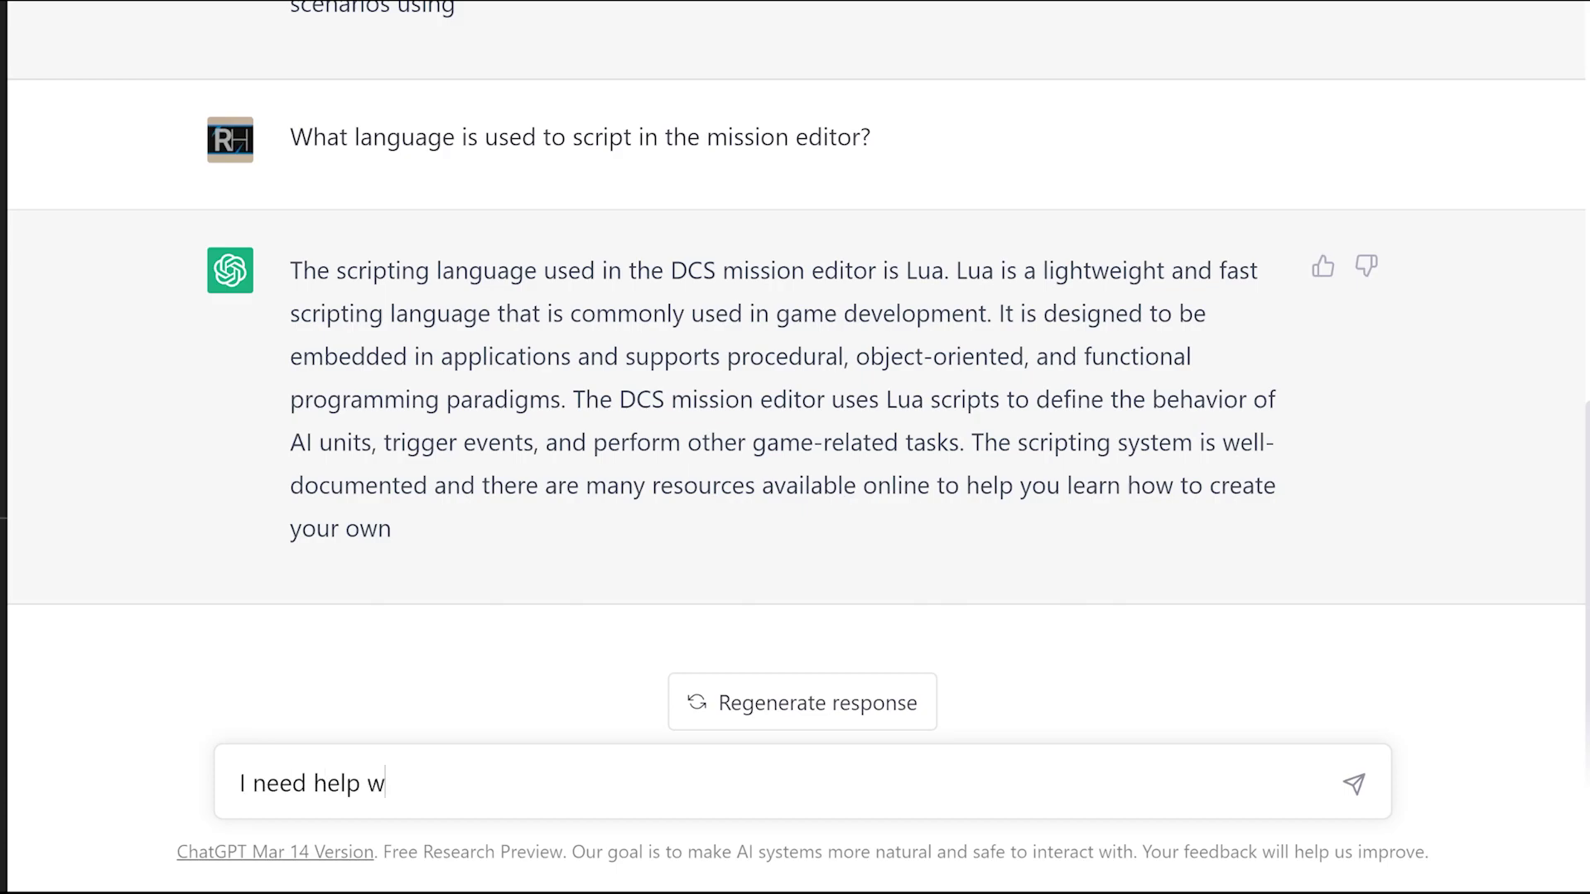
type("ith an idea for a")
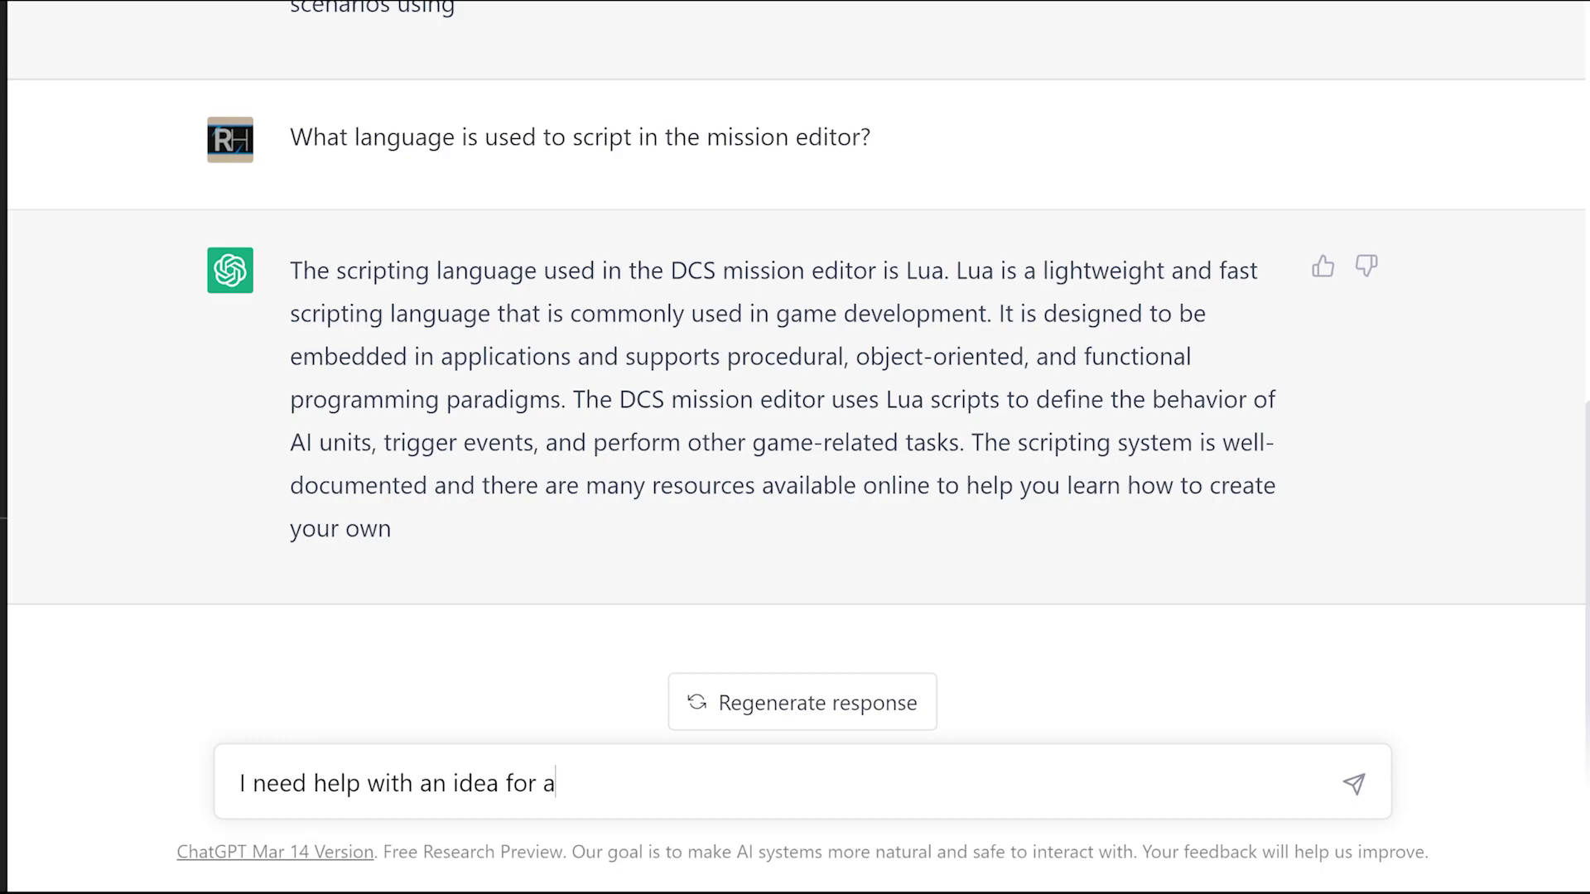
type(" script. There will be 2 te")
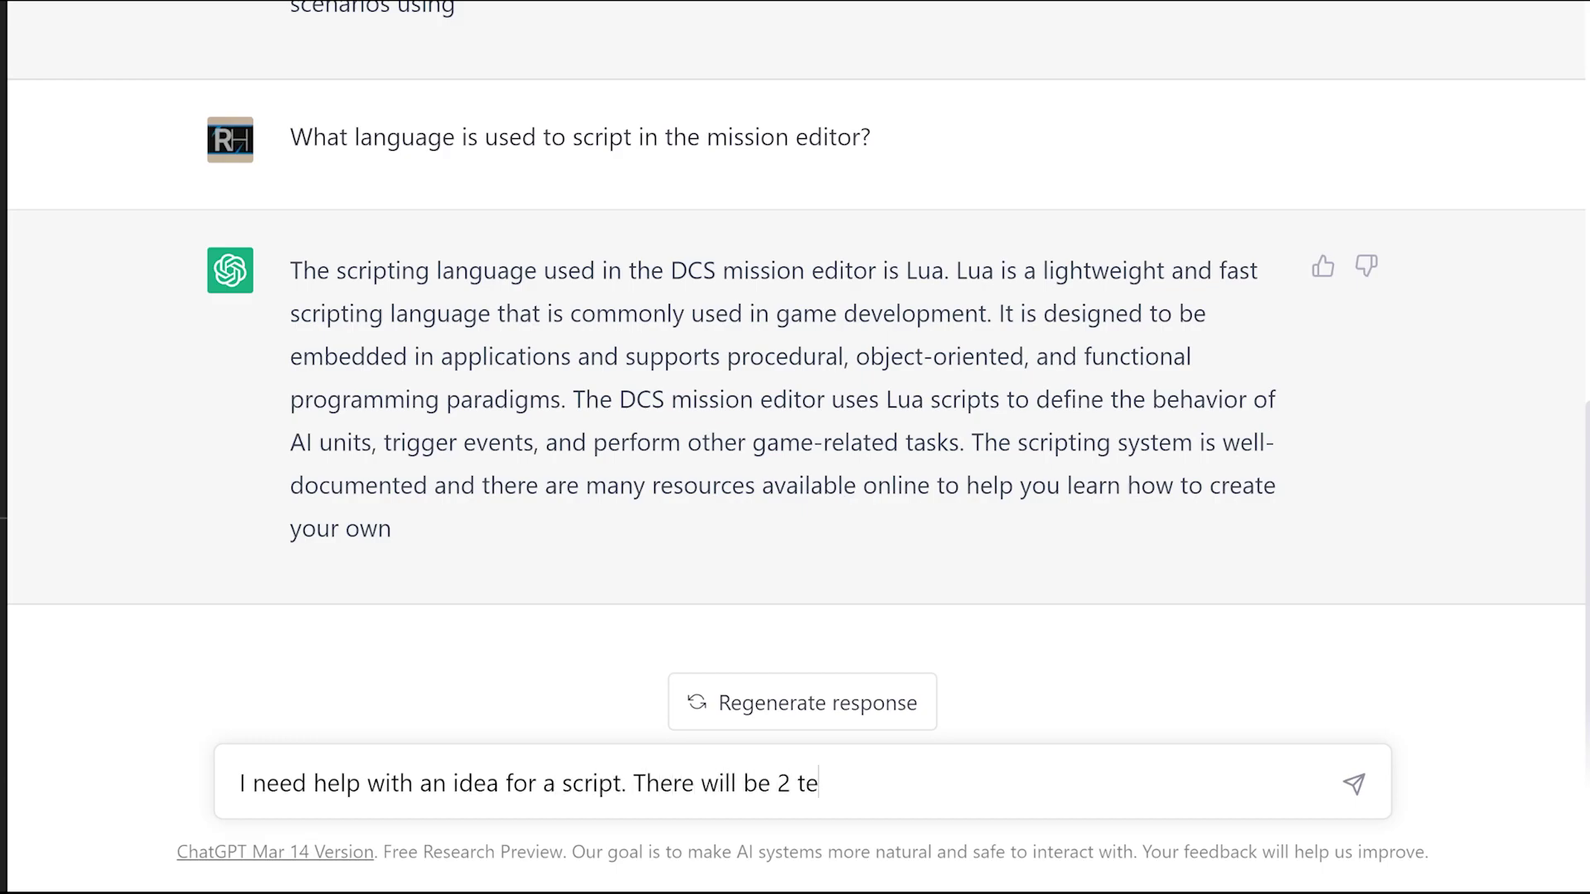
type("ams in DCS world")
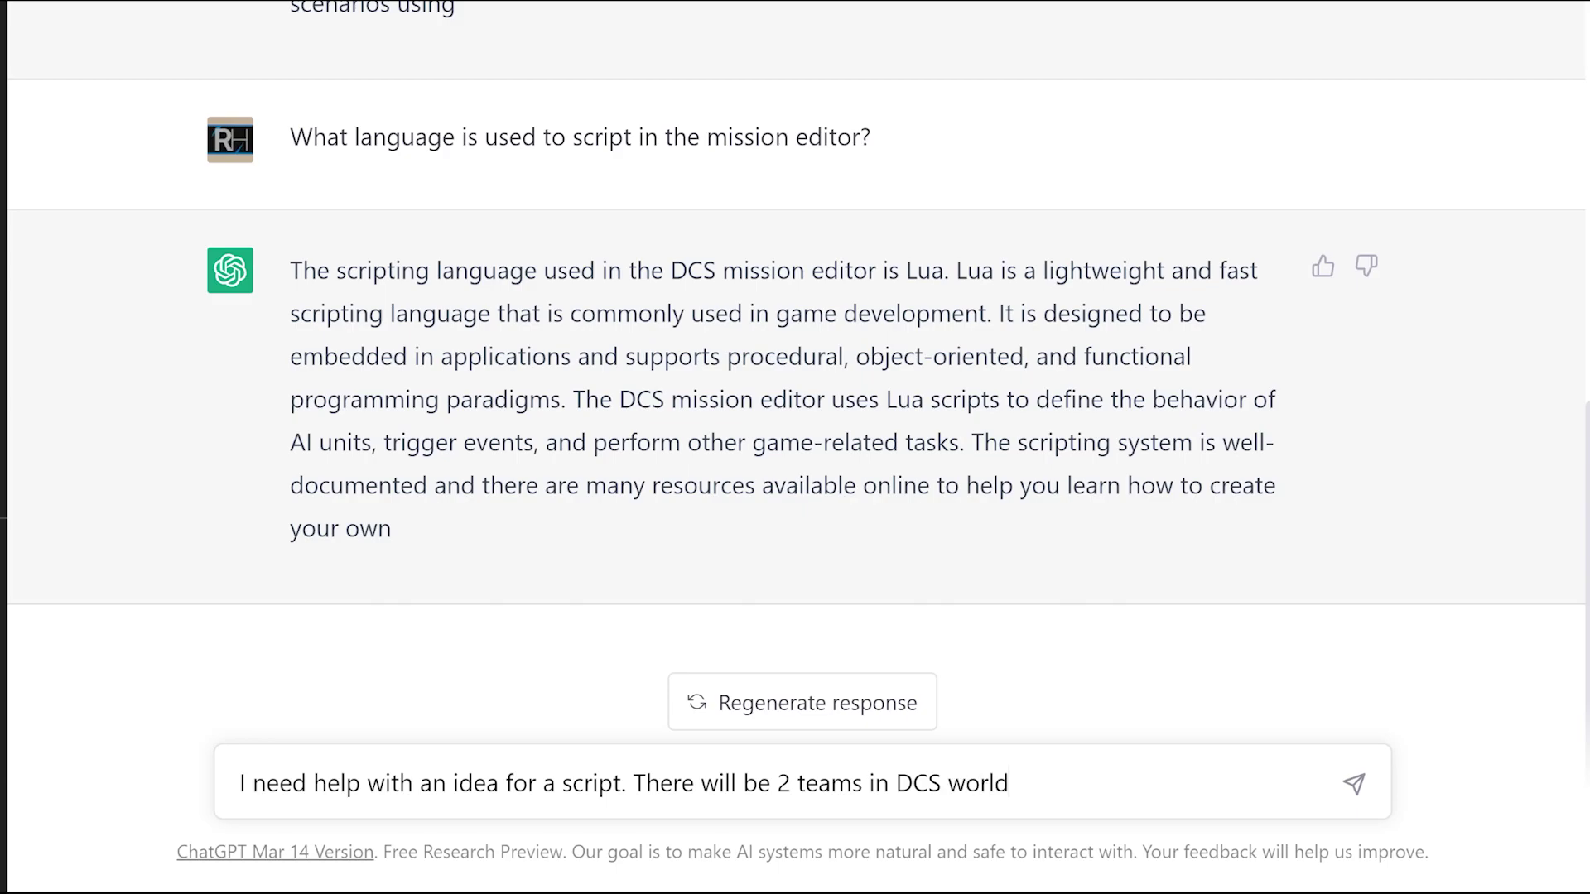
type(", a red and a blu")
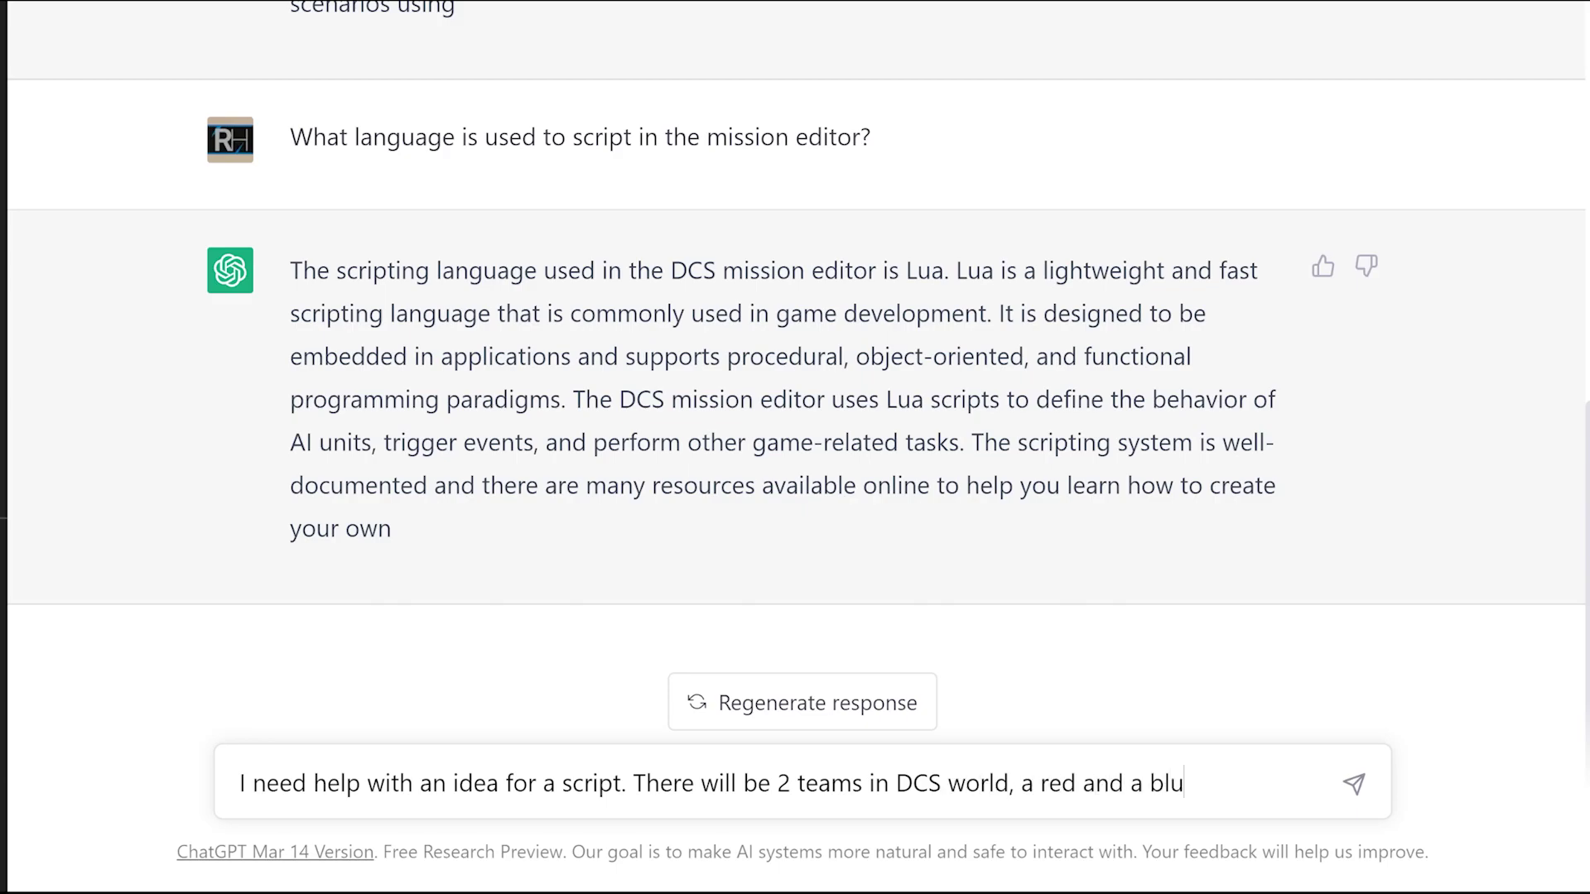
type("e team. The R")
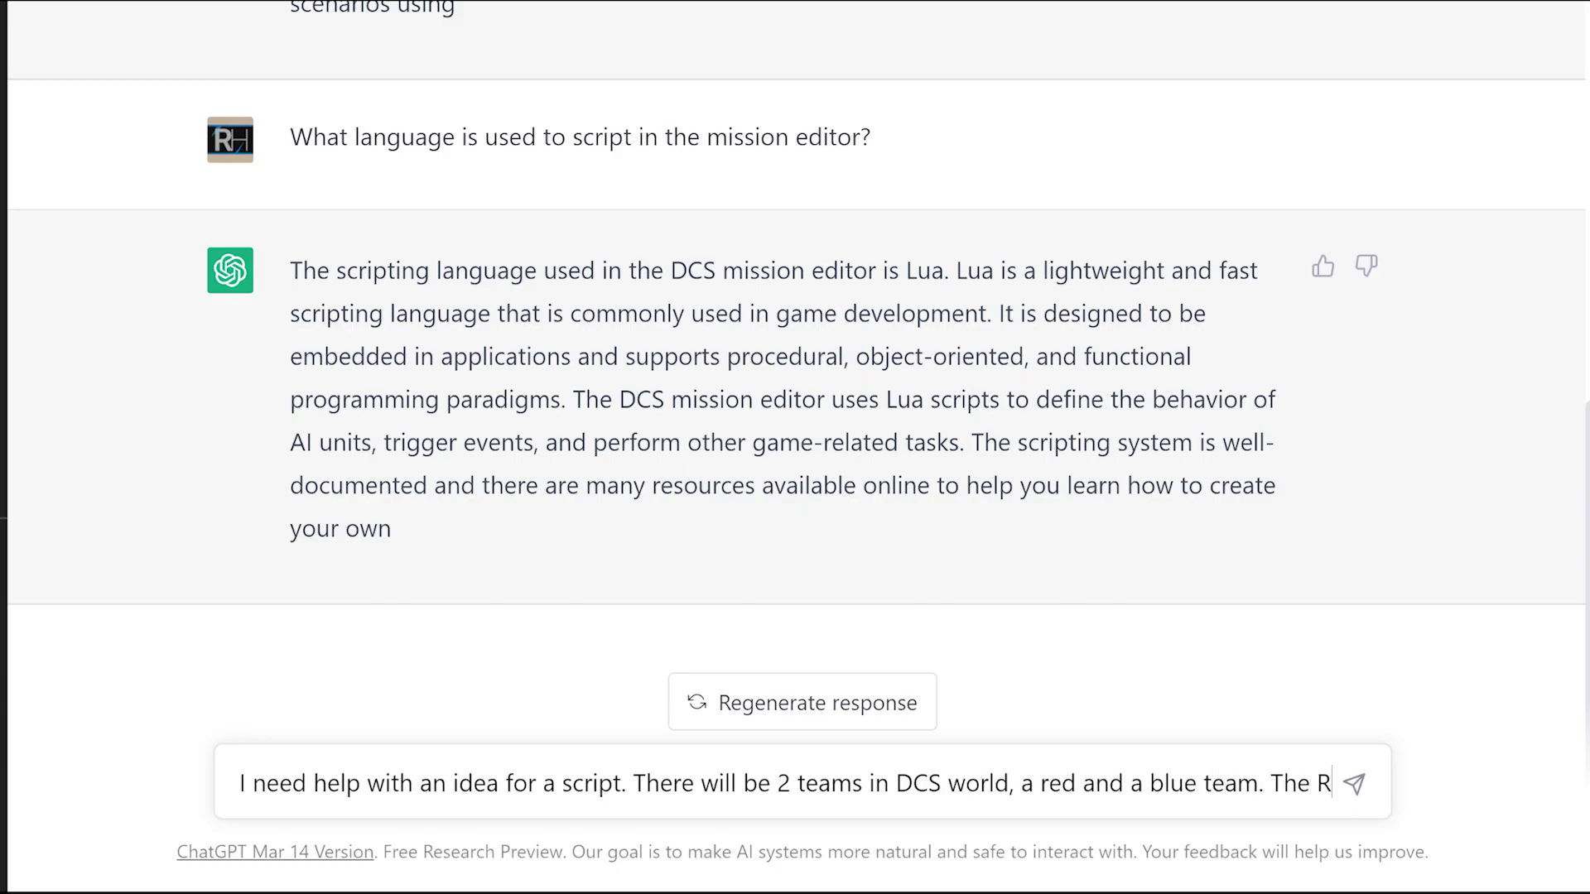
type("ed will be Russia")
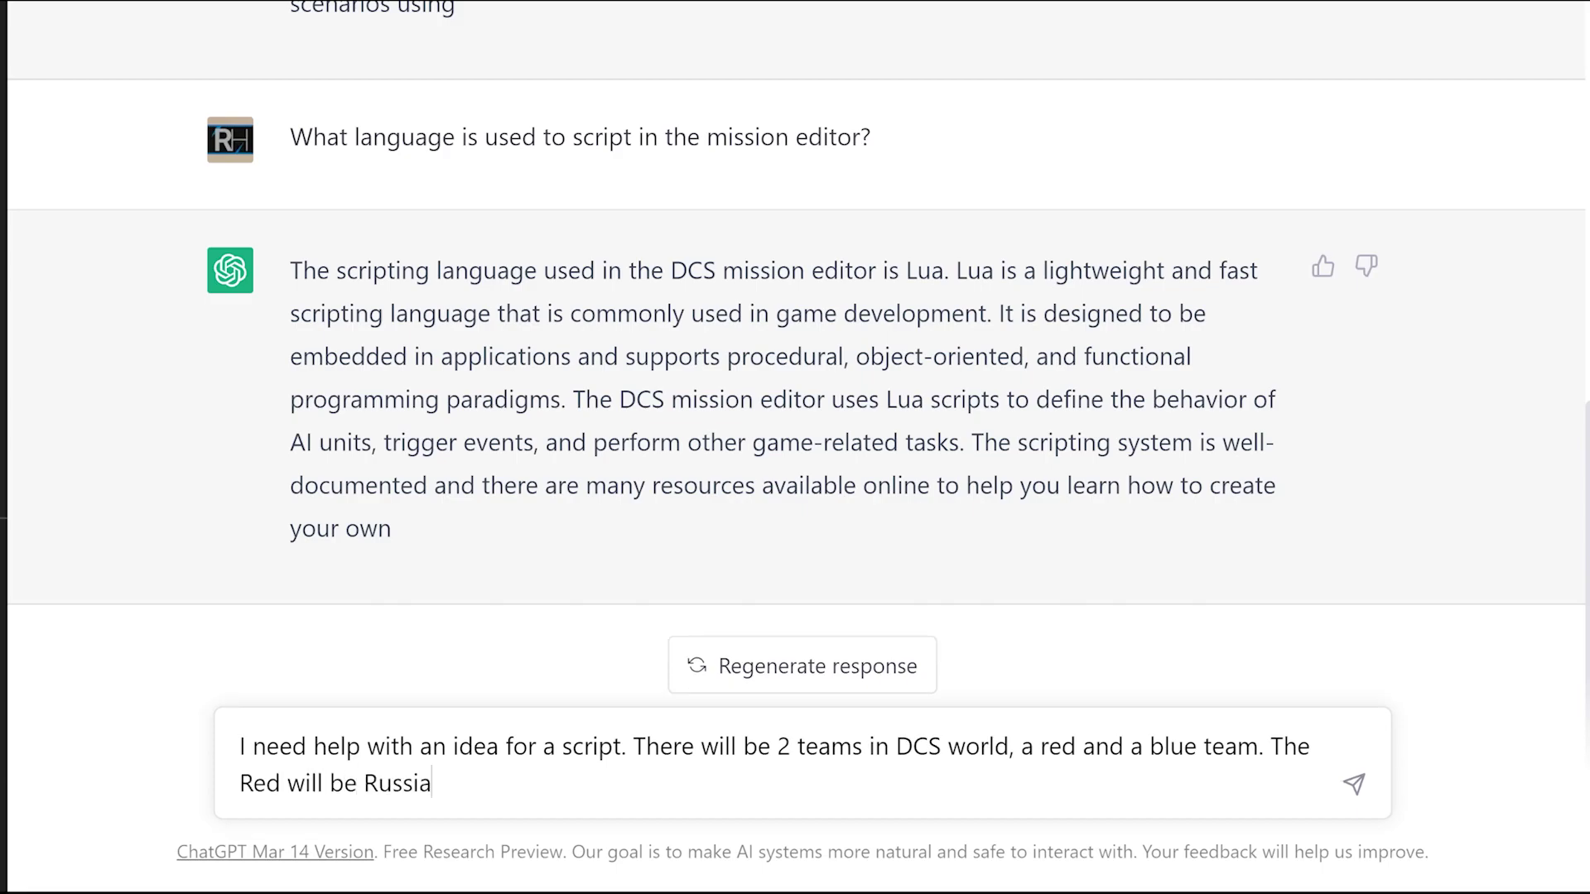
type("ns, the Blue wil")
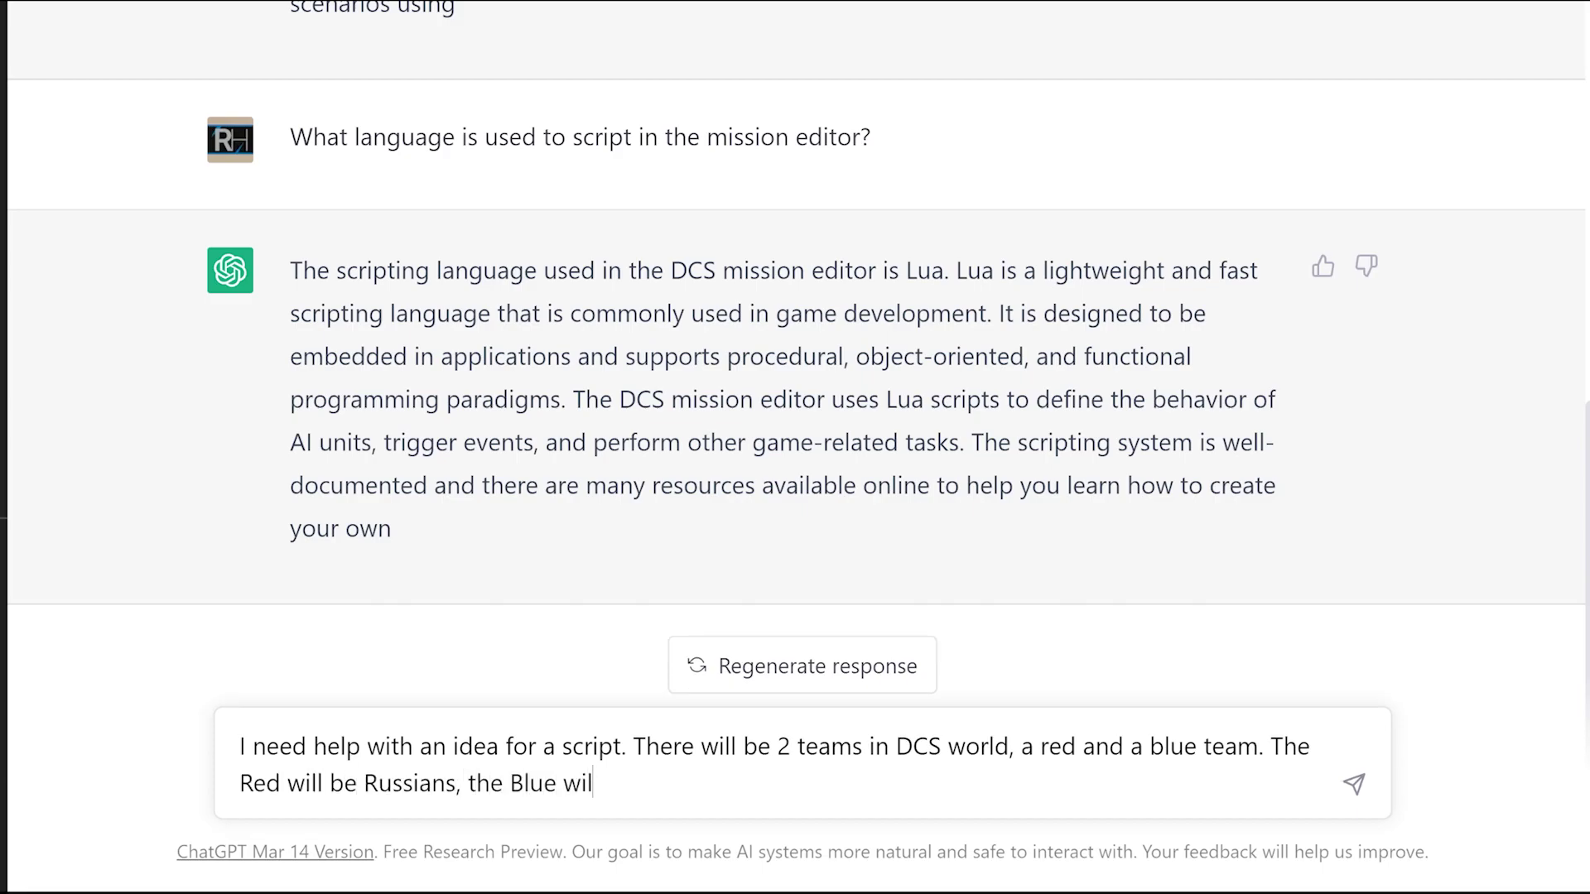
type("l be Americans, do")
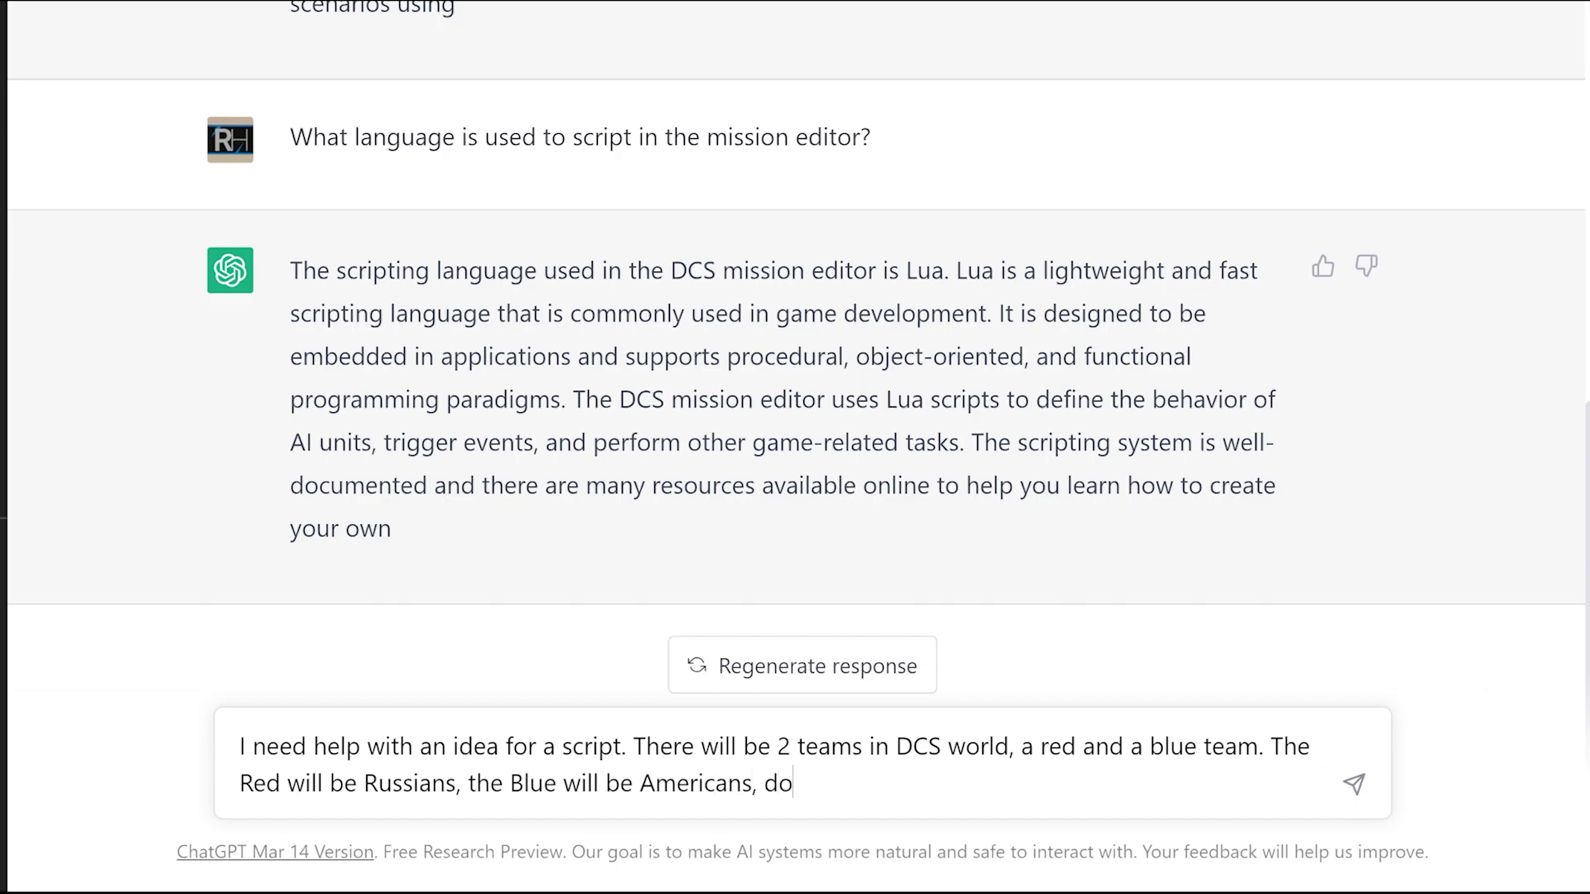
type(" you understand?")
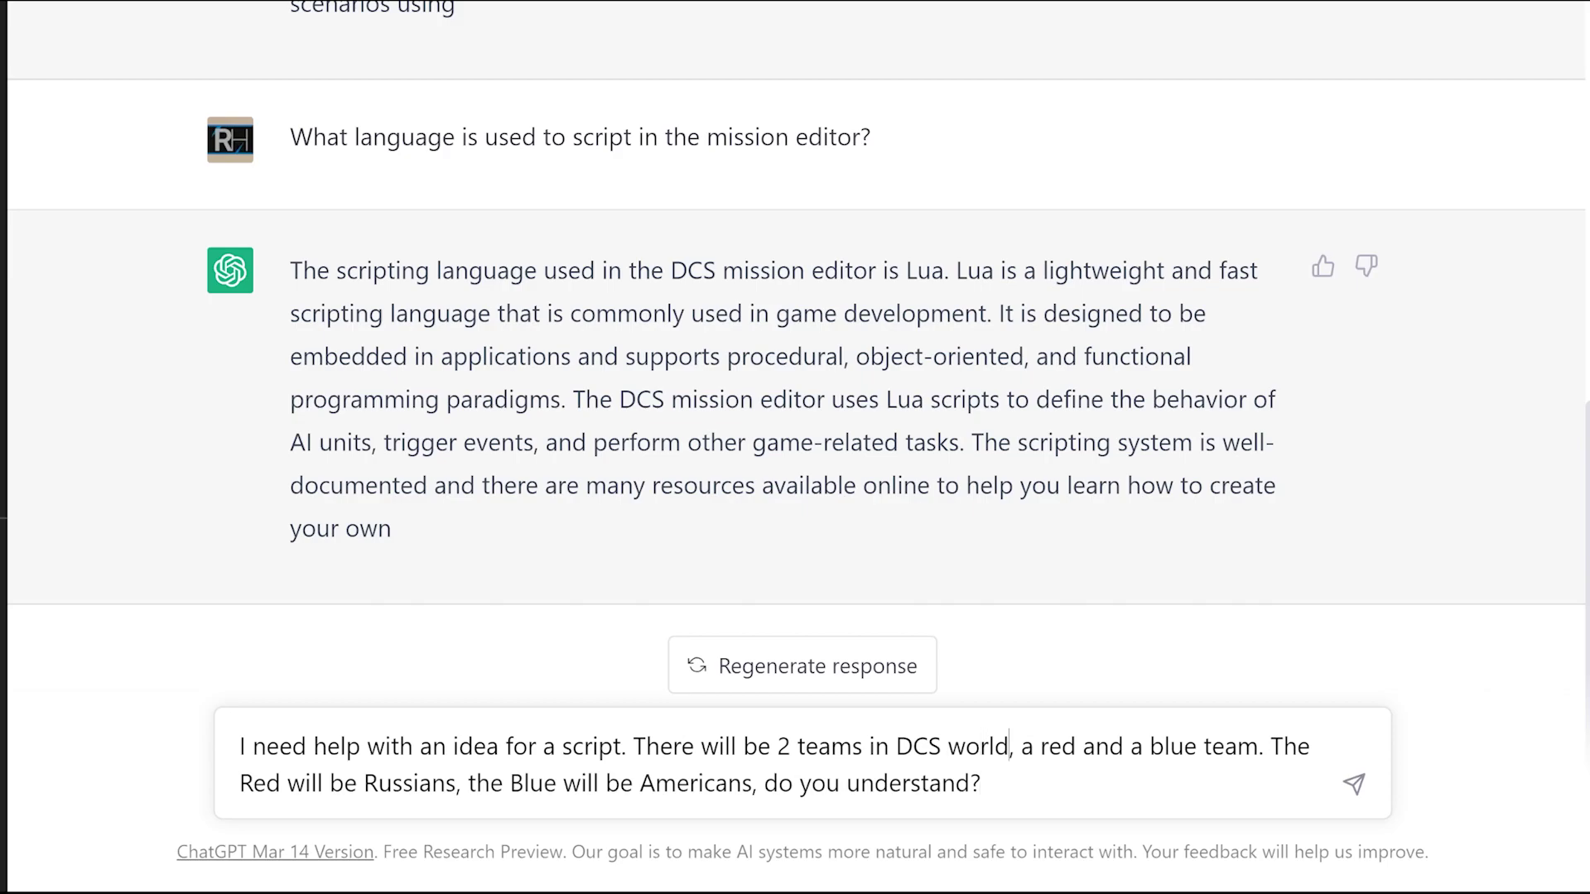
left_click(1021, 746)
type("multiplayer")
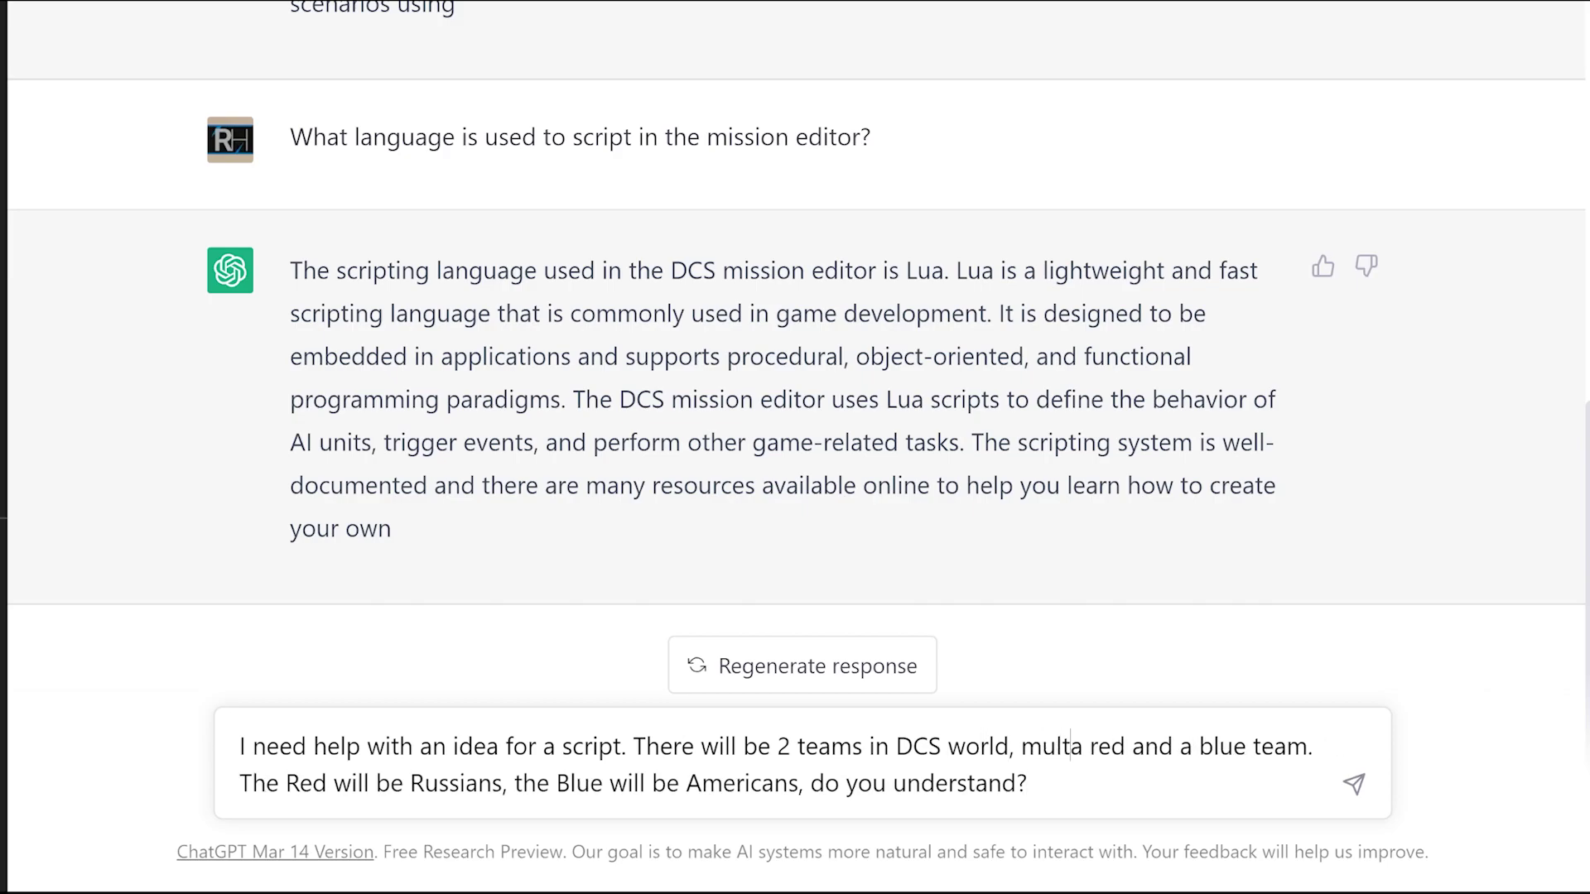
type(" mission,")
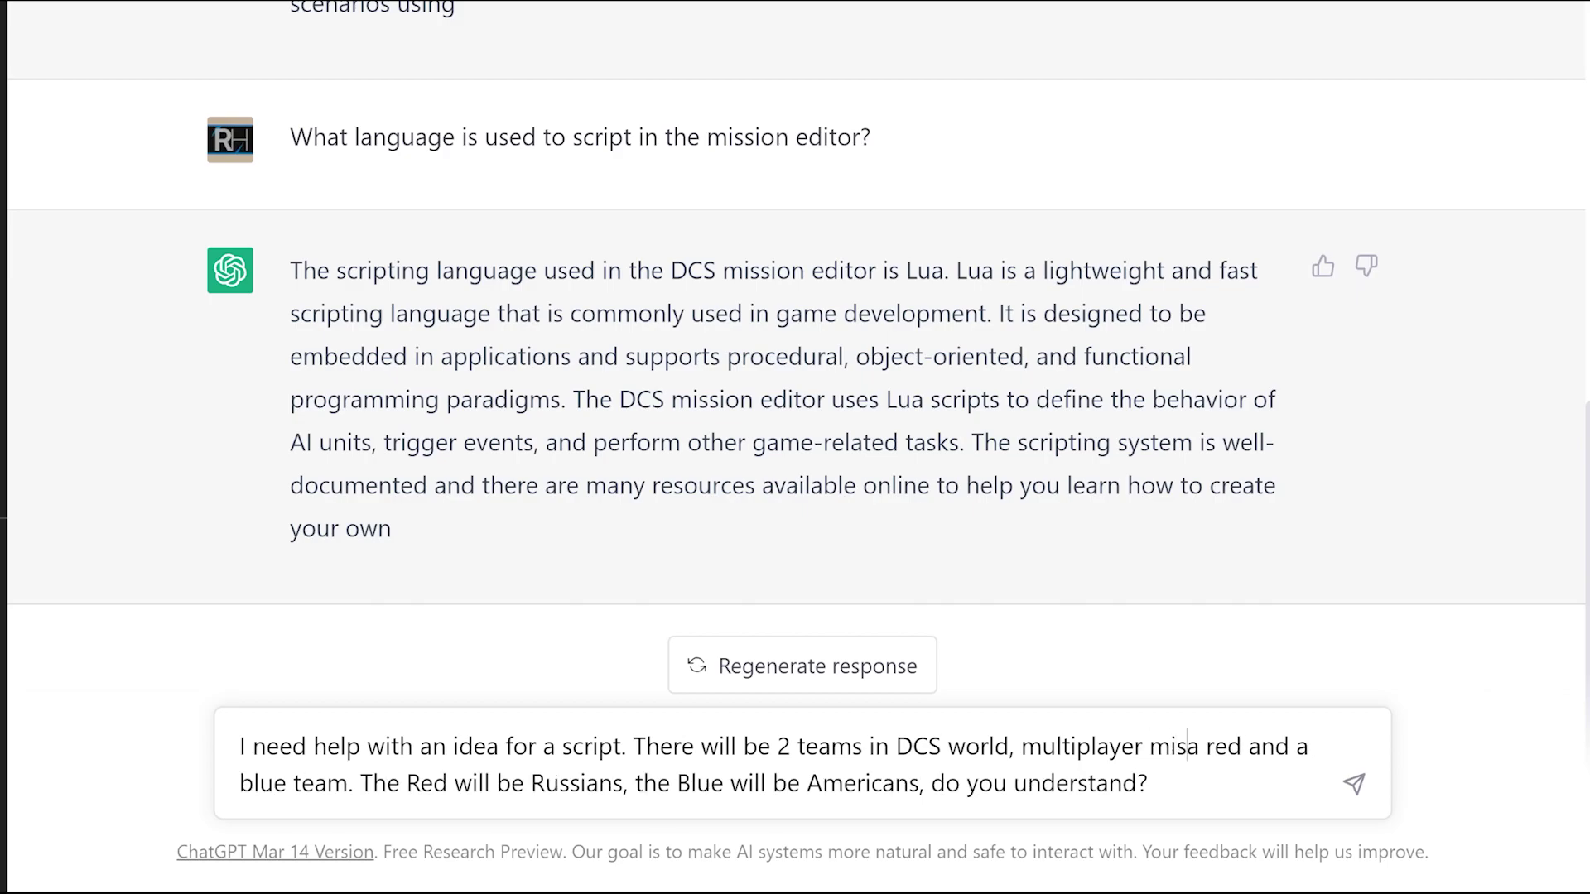
left_click(1021, 746)
type("a")
key("Return")
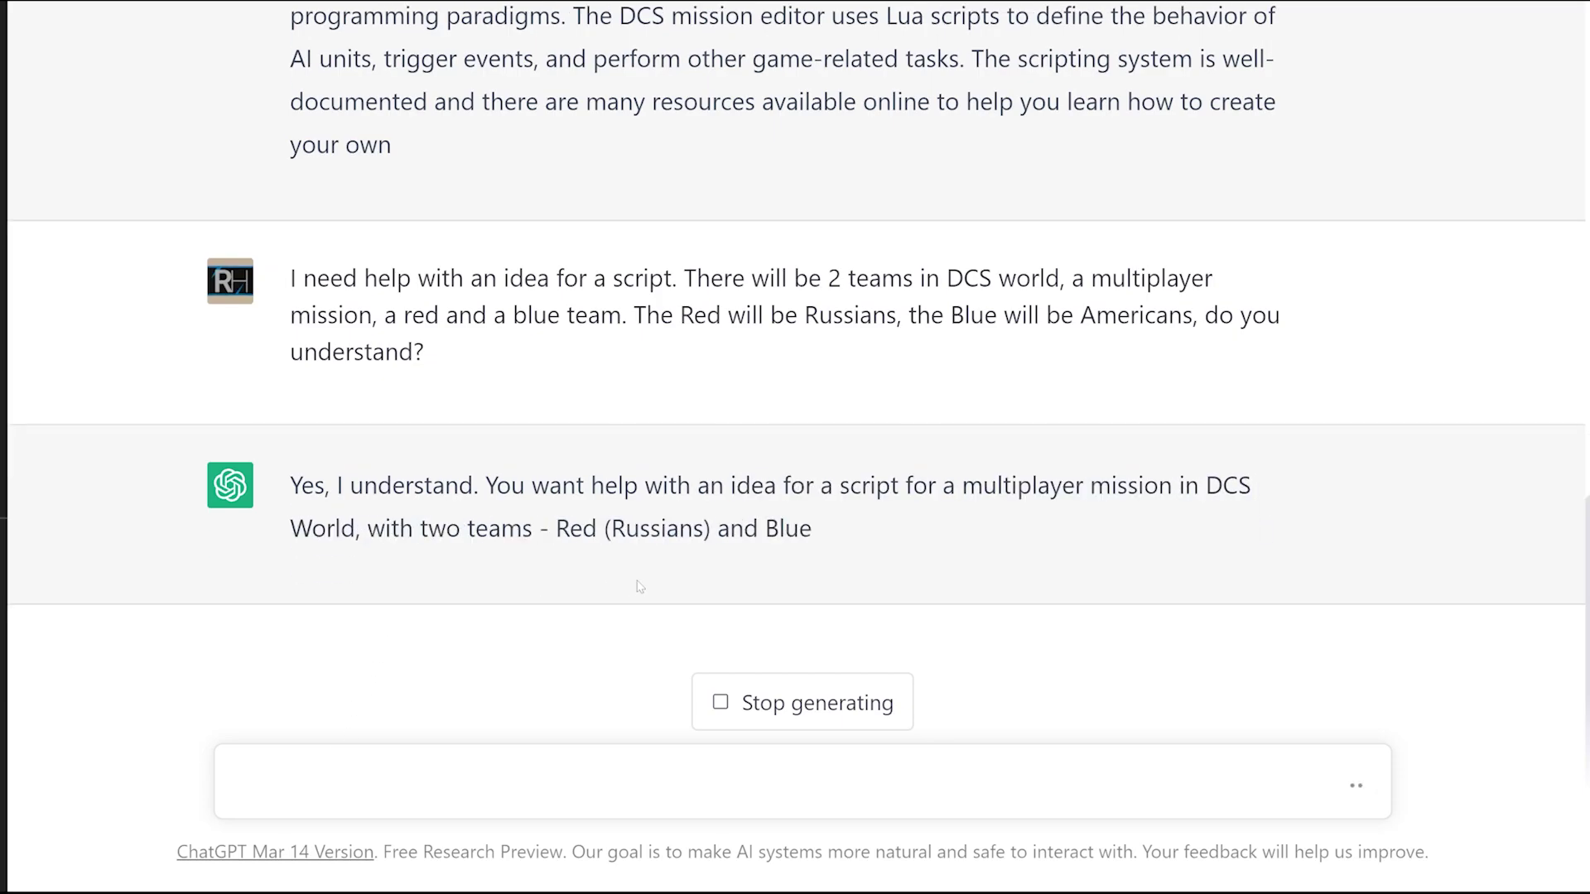
Step: Halt the reply and request a script scoring each team by aircraft it shoots down
left_click(807, 703)
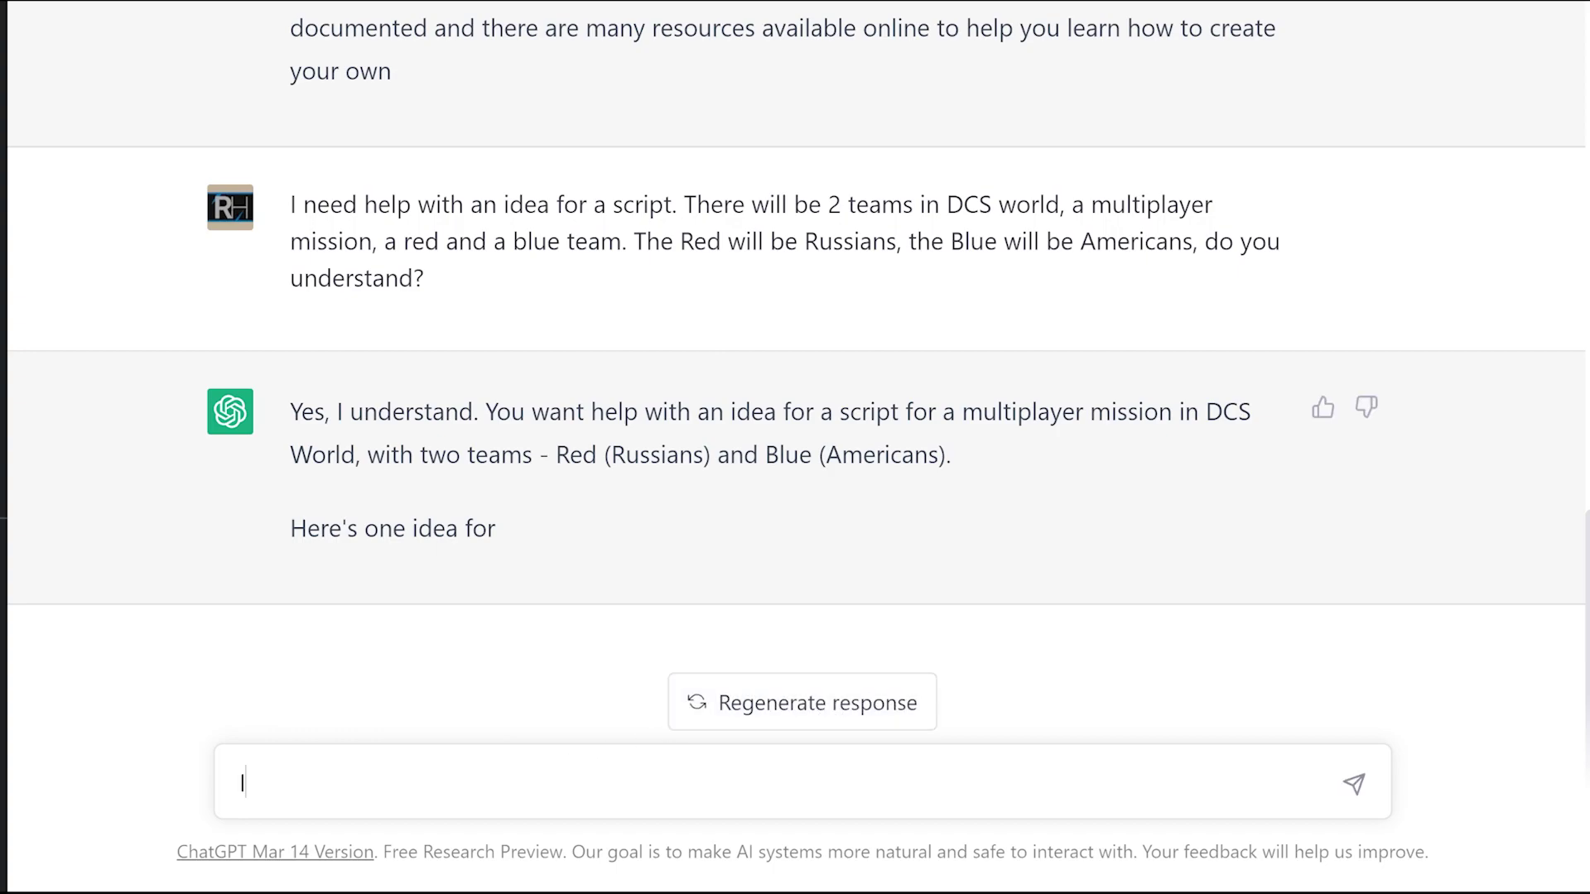
type("need to script to ")
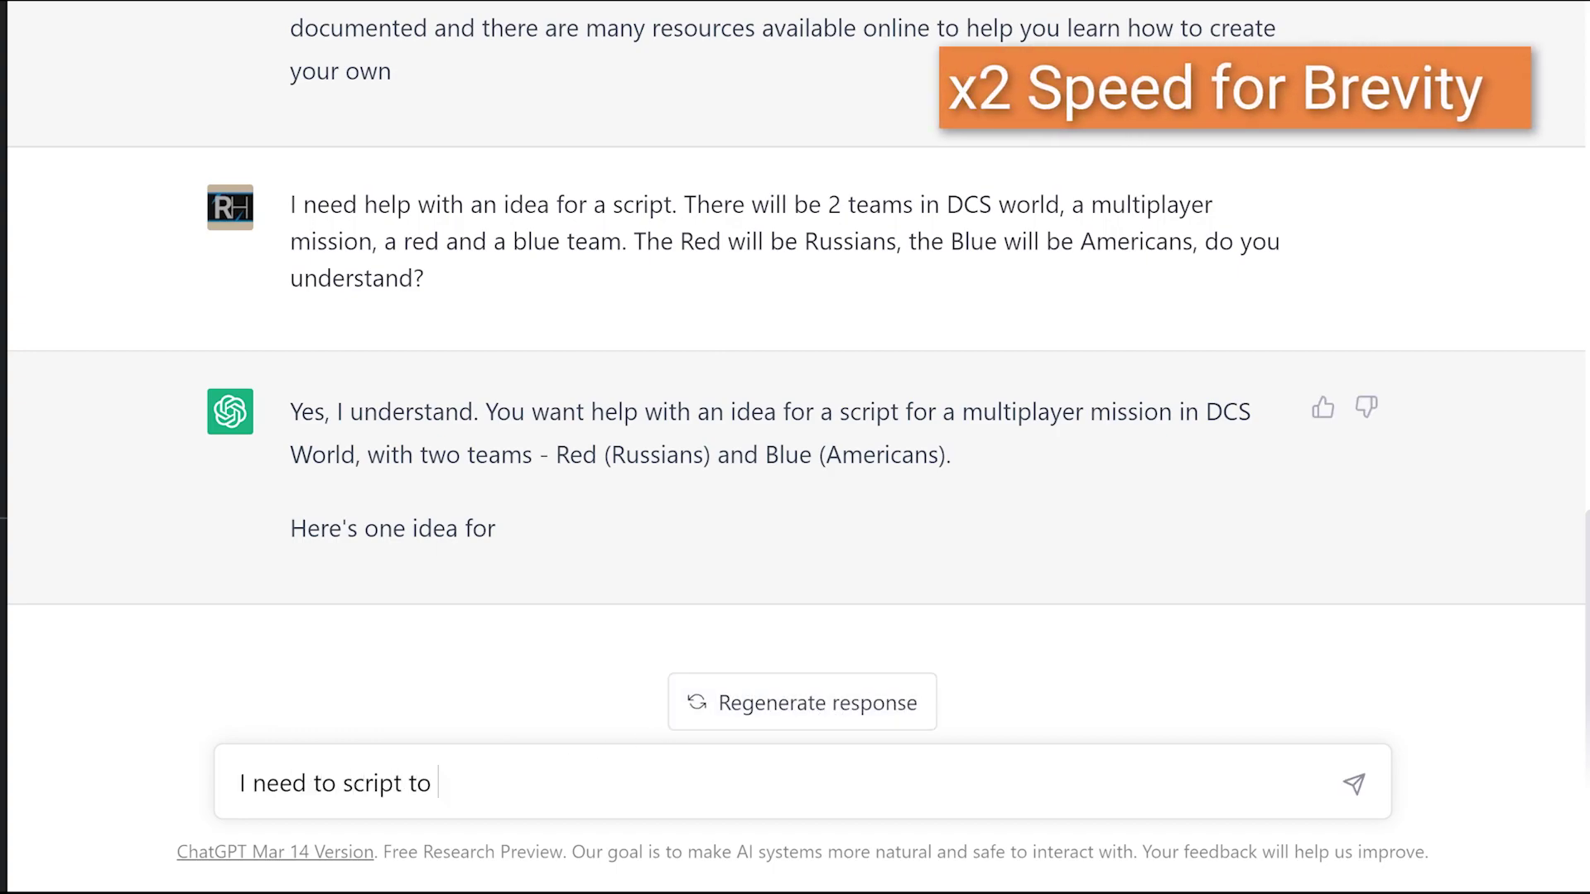
type("keep score on how many")
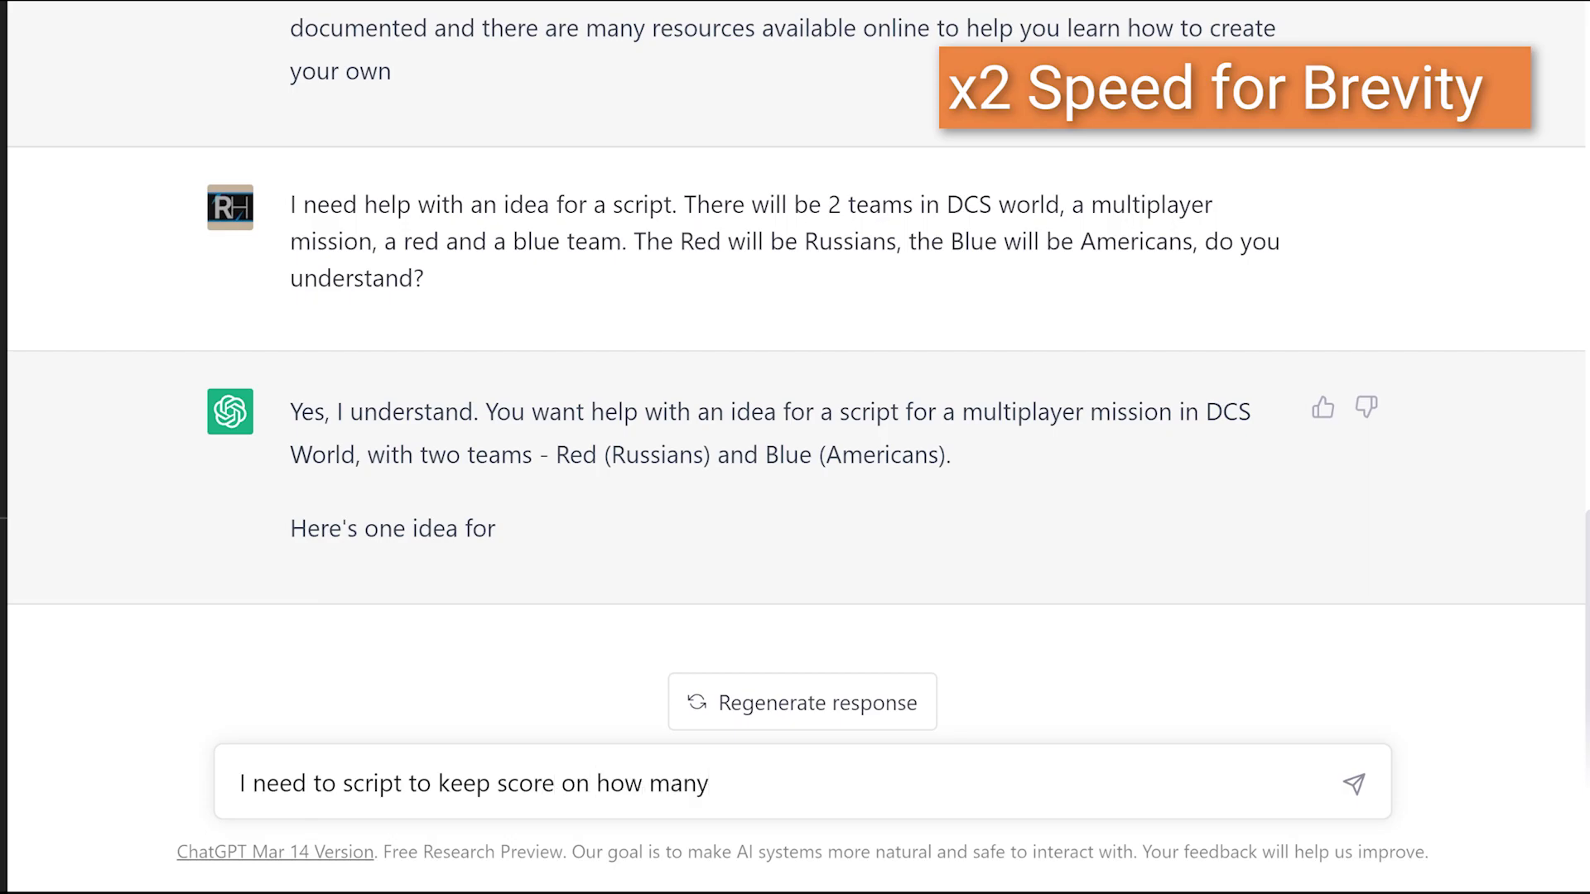
type(" points each of the 2")
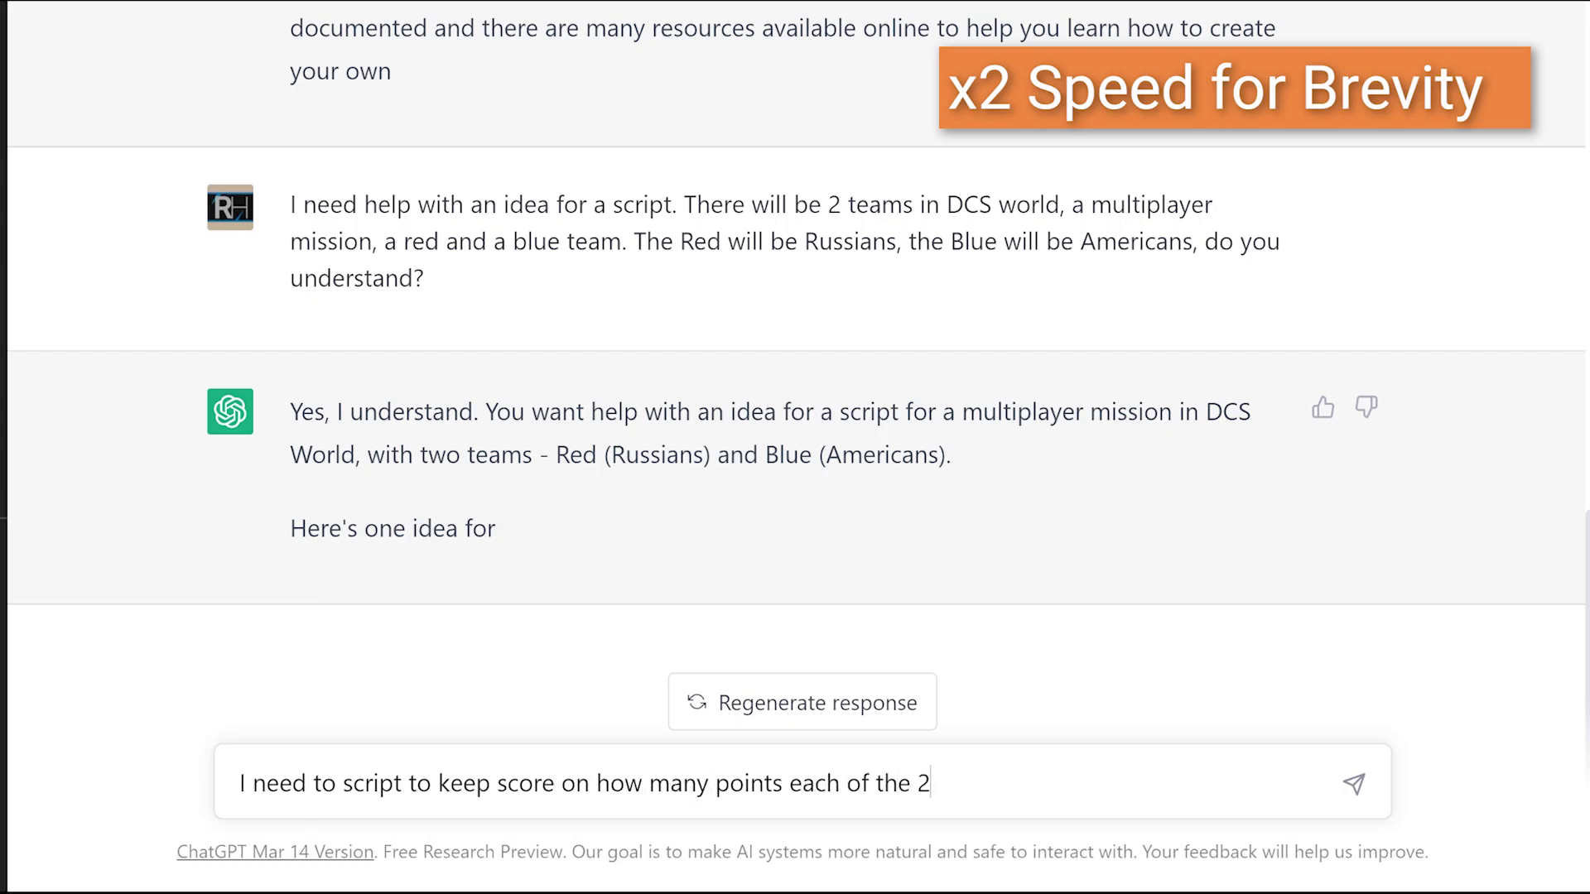
type(" teams has, the points wil")
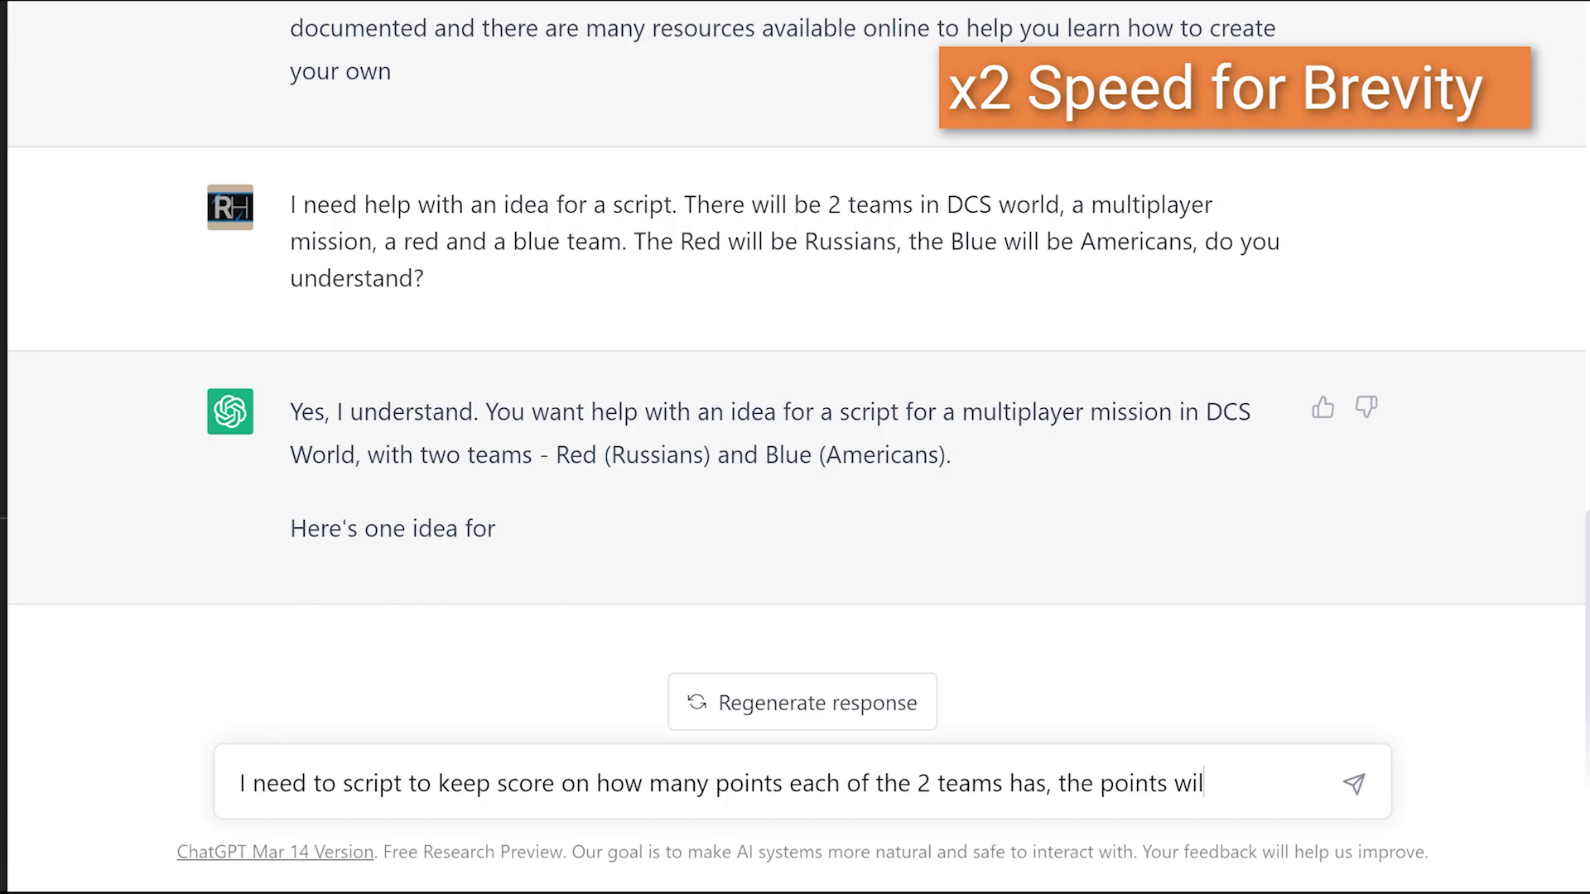
type("l be awarded accordi")
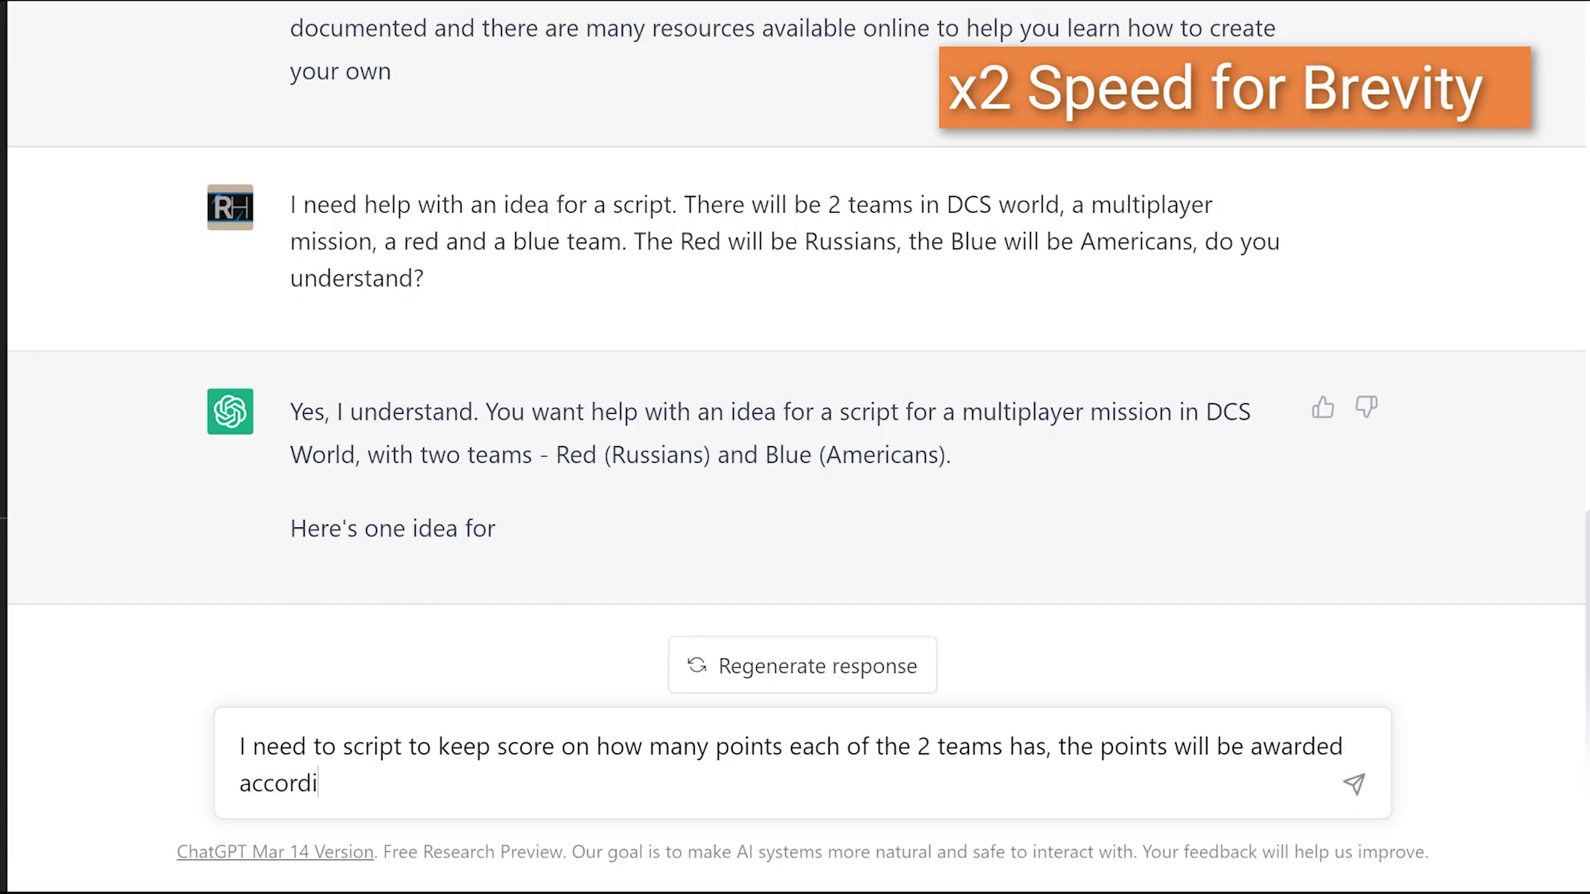
type("ng to how many air")
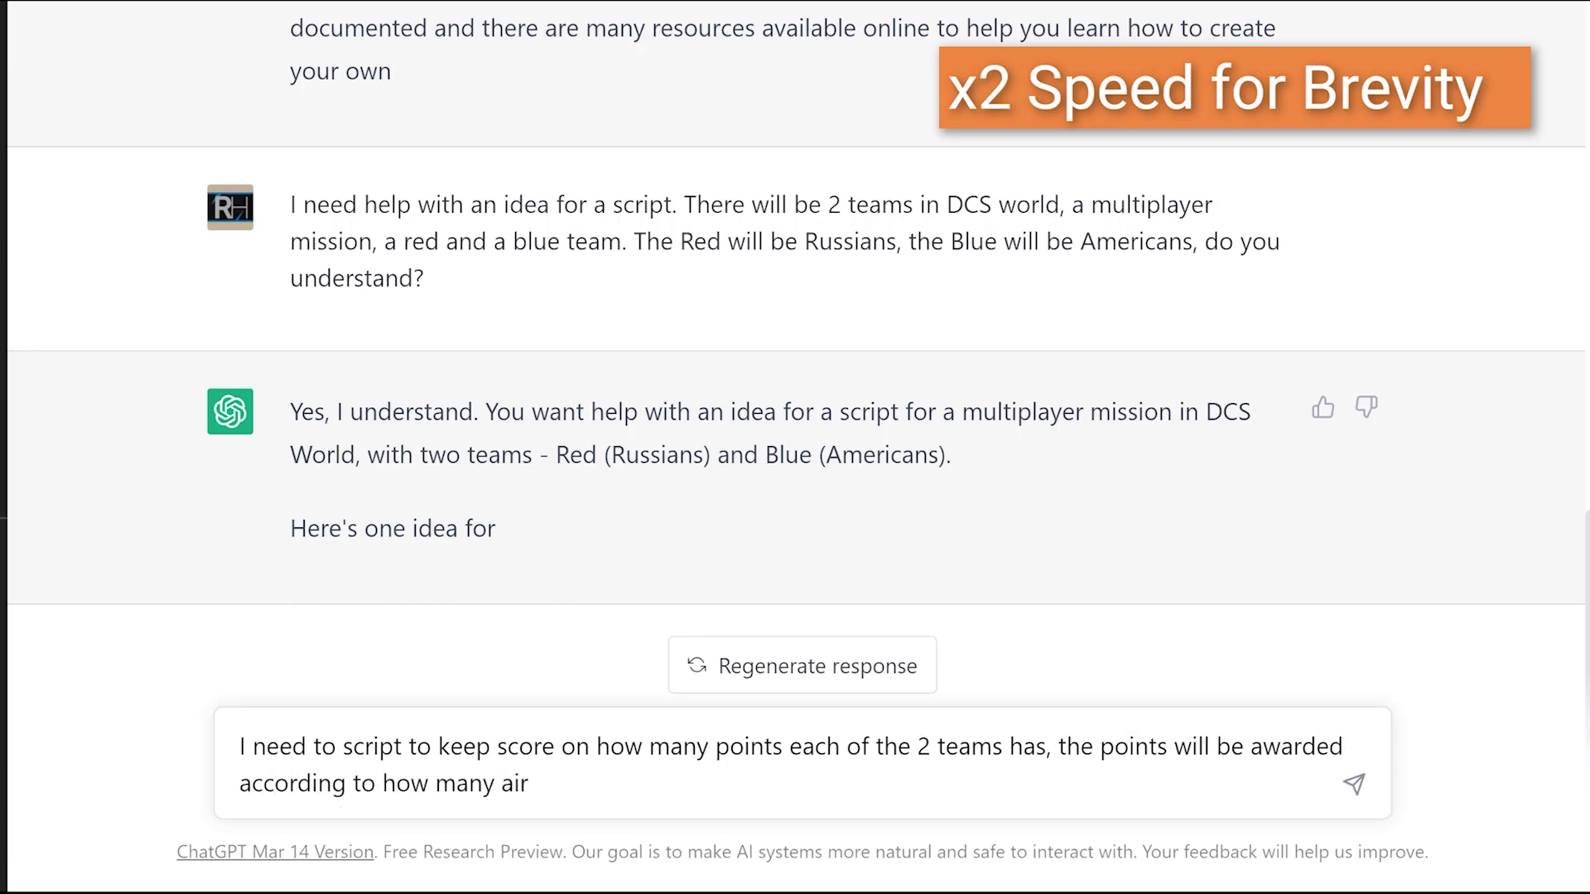
type("craft each team shoots down,")
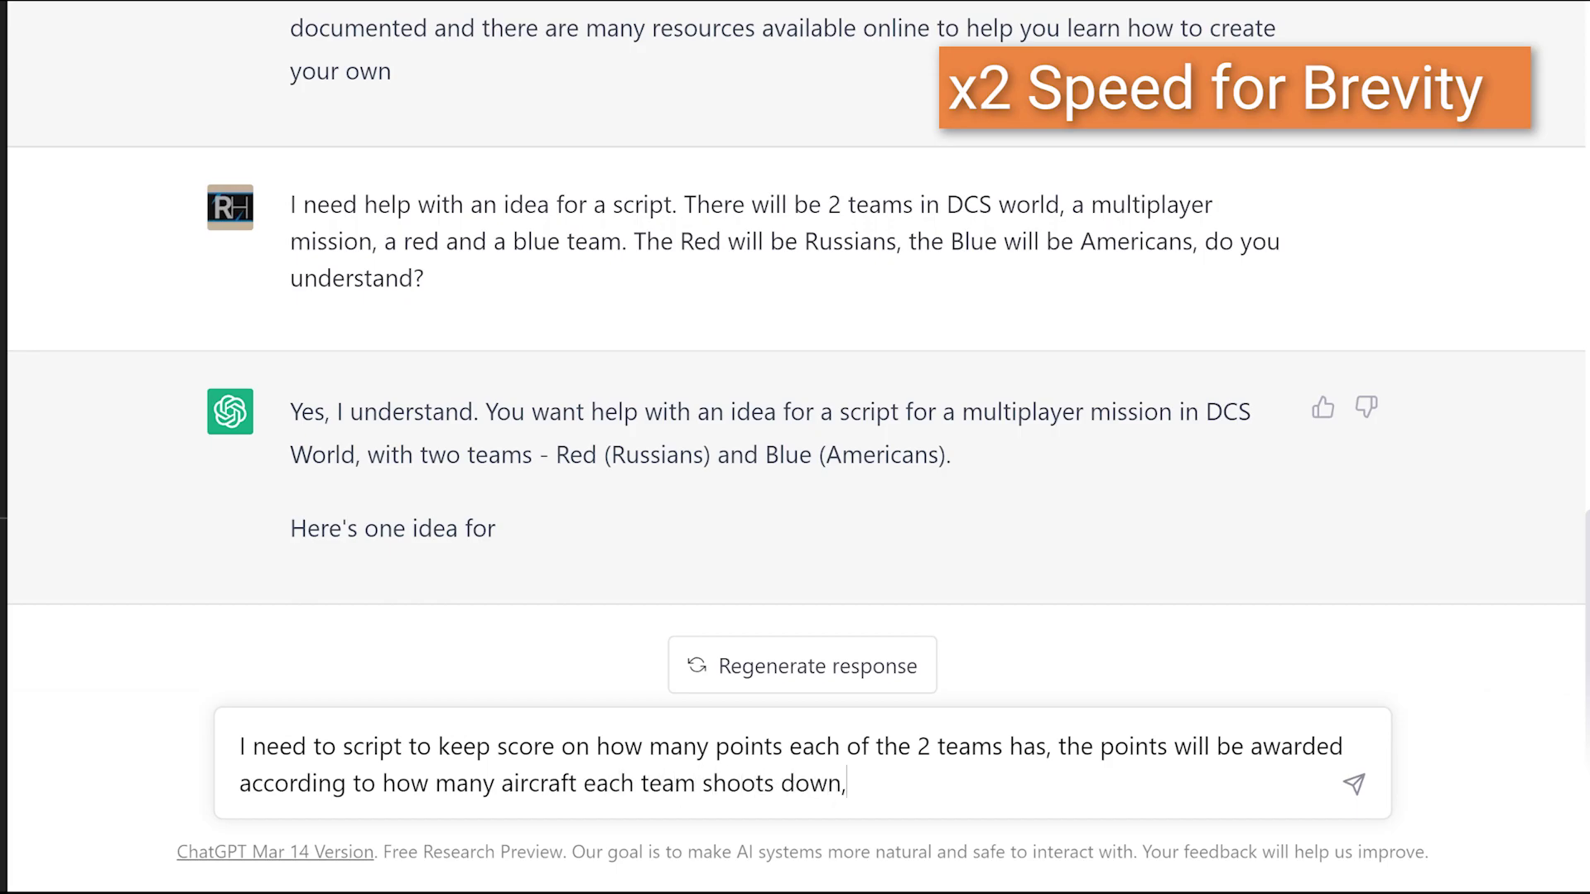
type(" do you understand?")
key("Return")
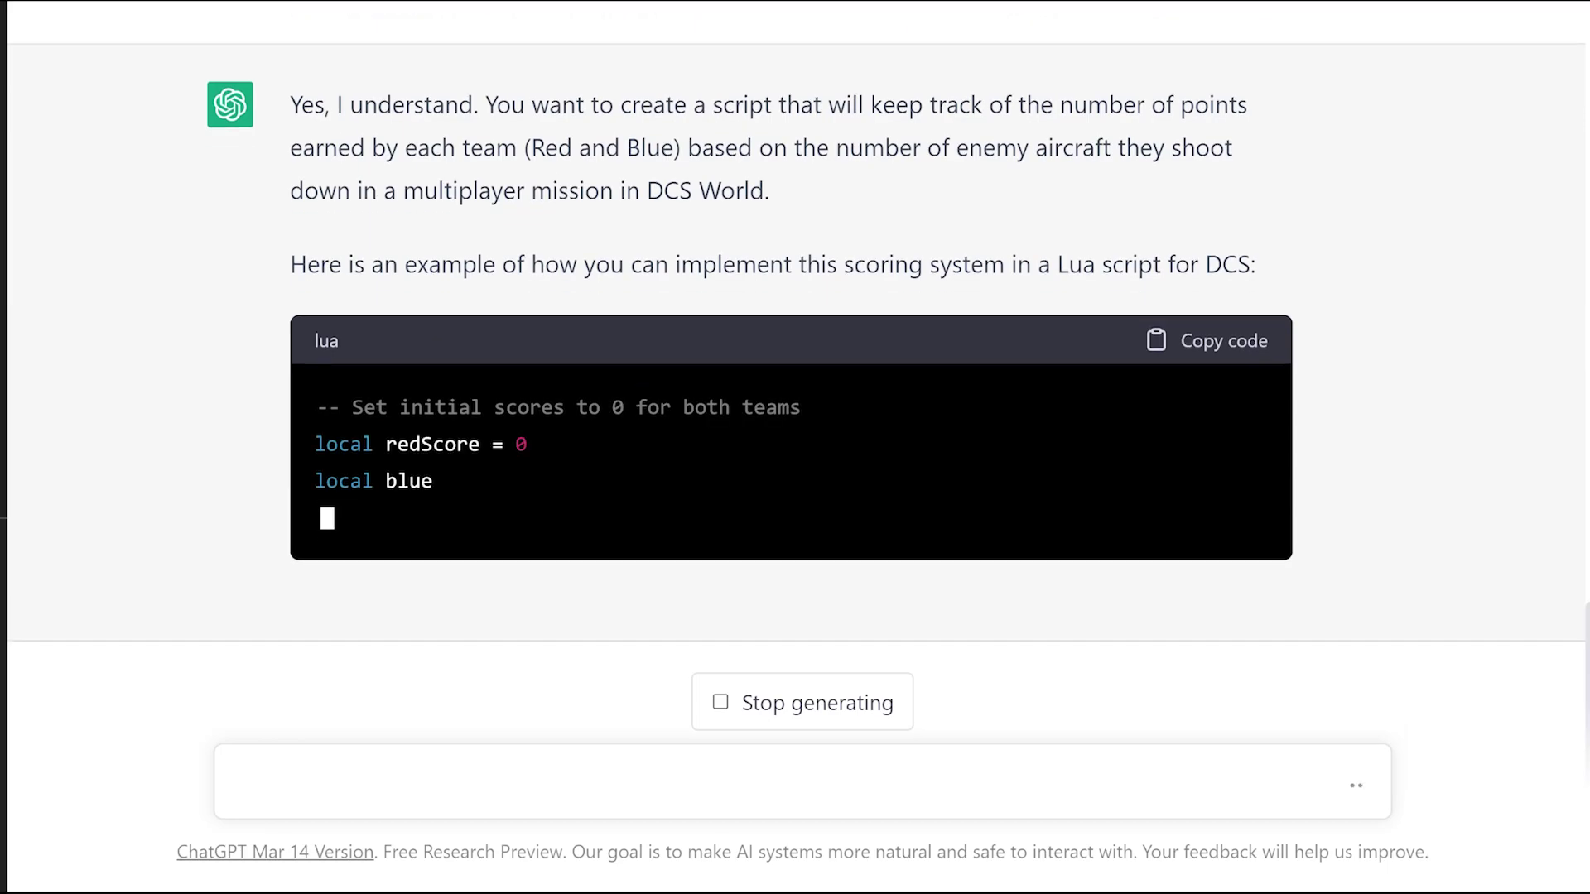
Step: Read through the finished Lua scoring script, its explanation and customization tips
scroll(240, 530, "up", 3)
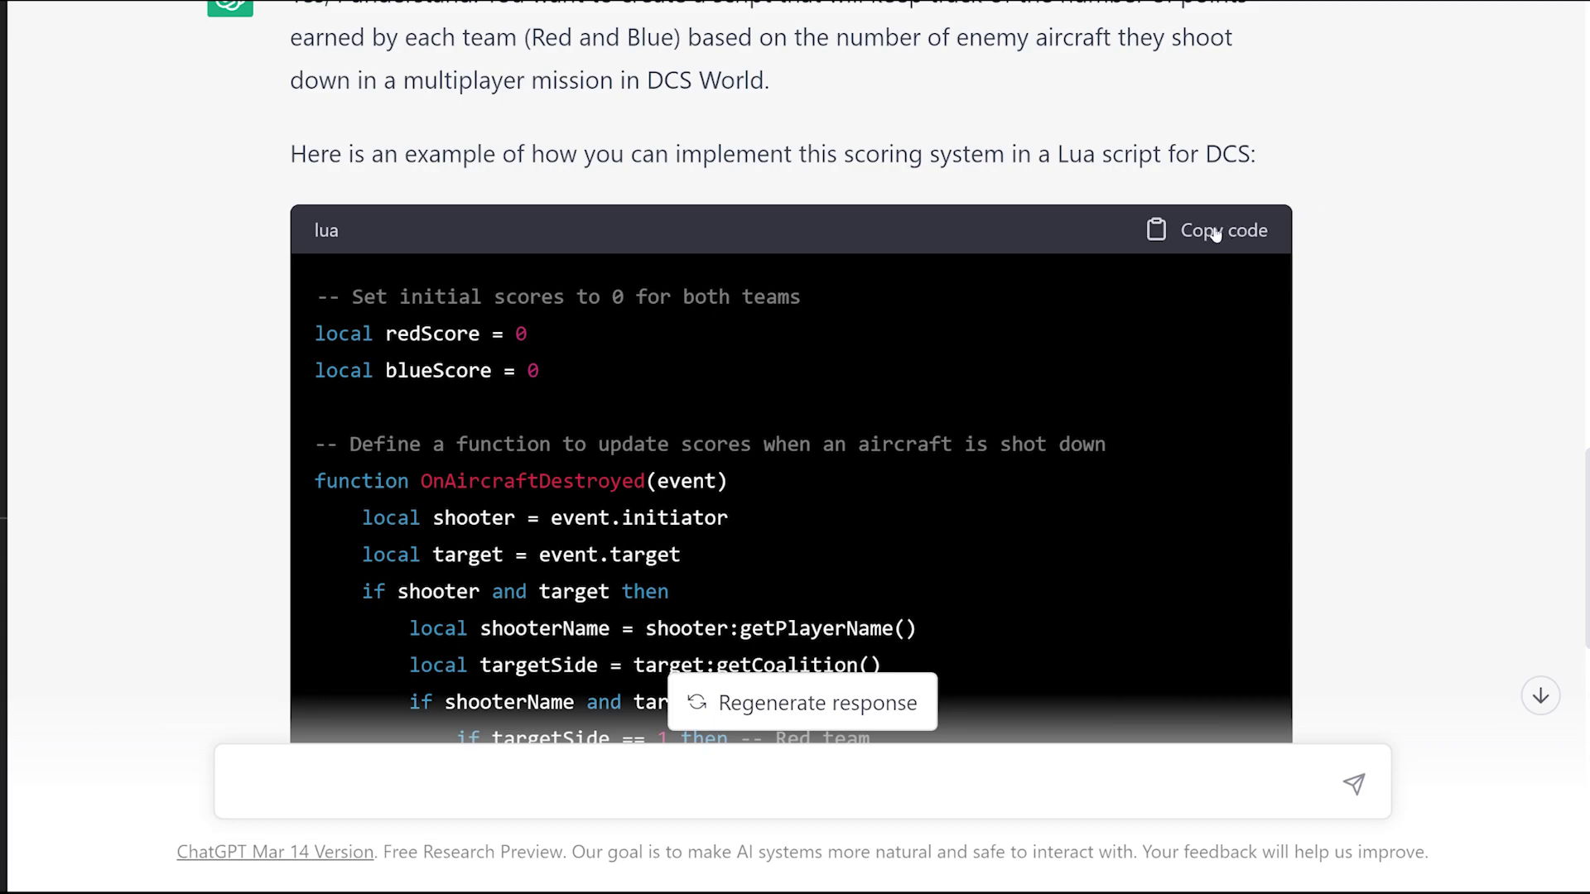
scroll(1376, 275, "down", 3)
scroll(1300, 312, "down", 7)
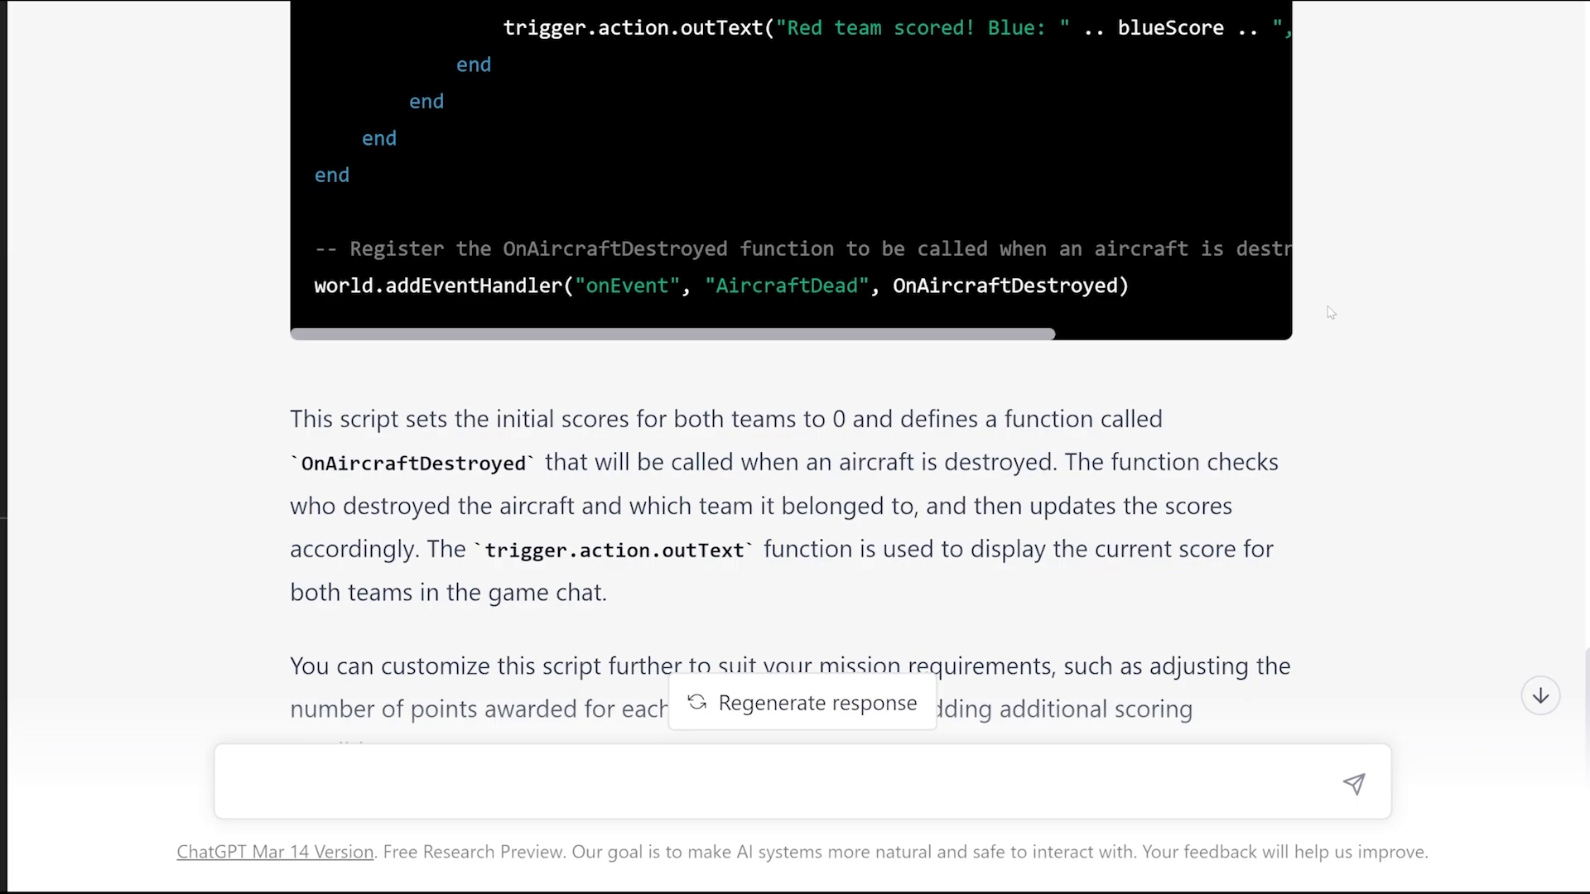
scroll(1330, 313, "up", 9)
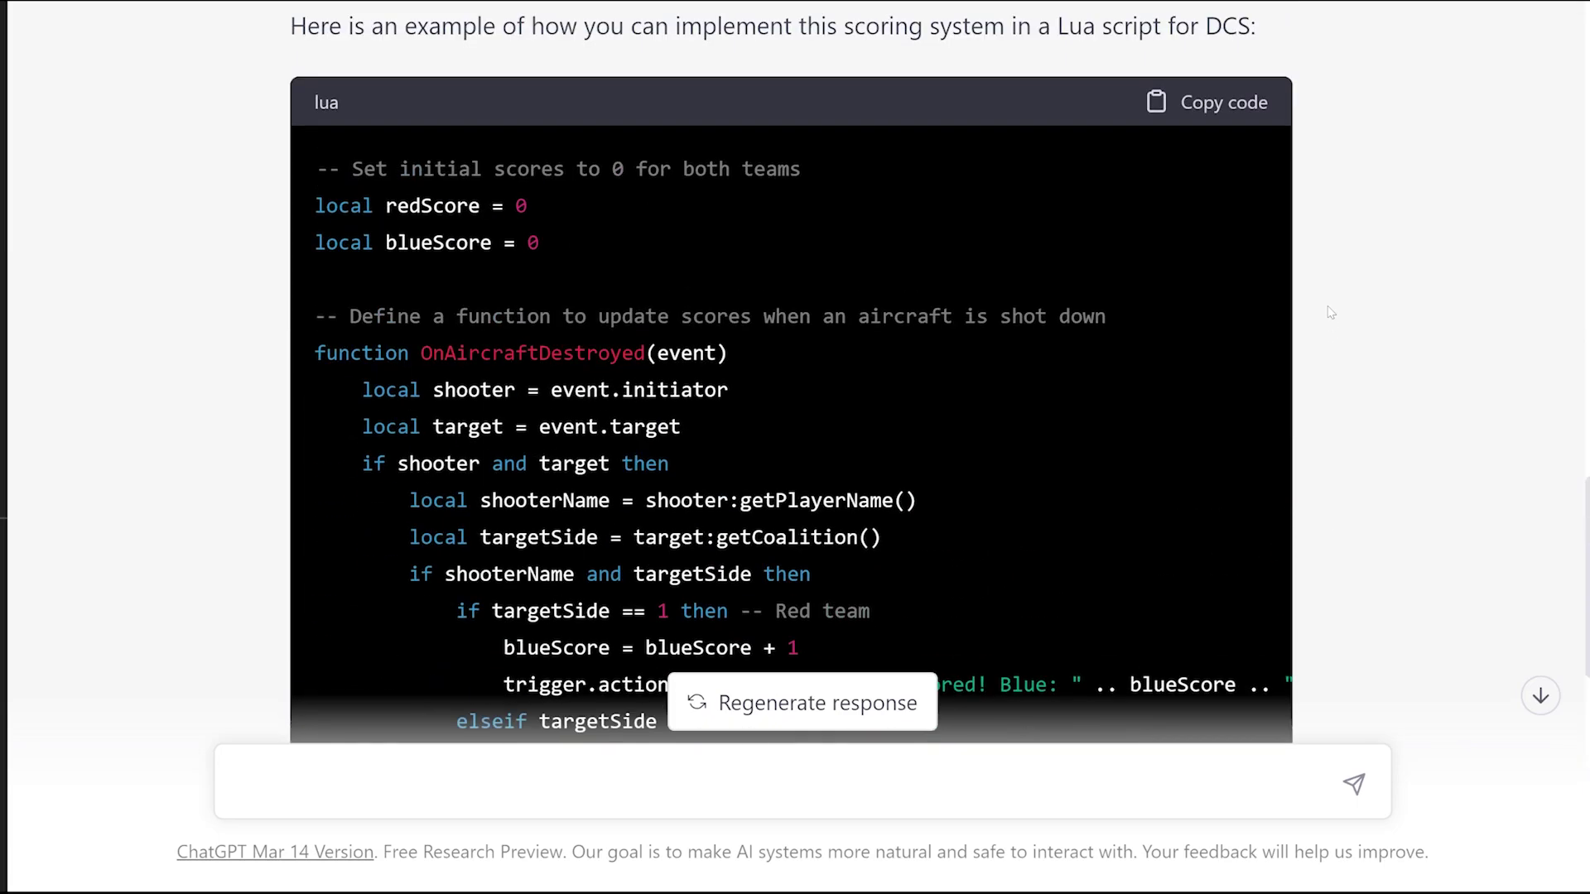
scroll(1331, 312, "down", 9)
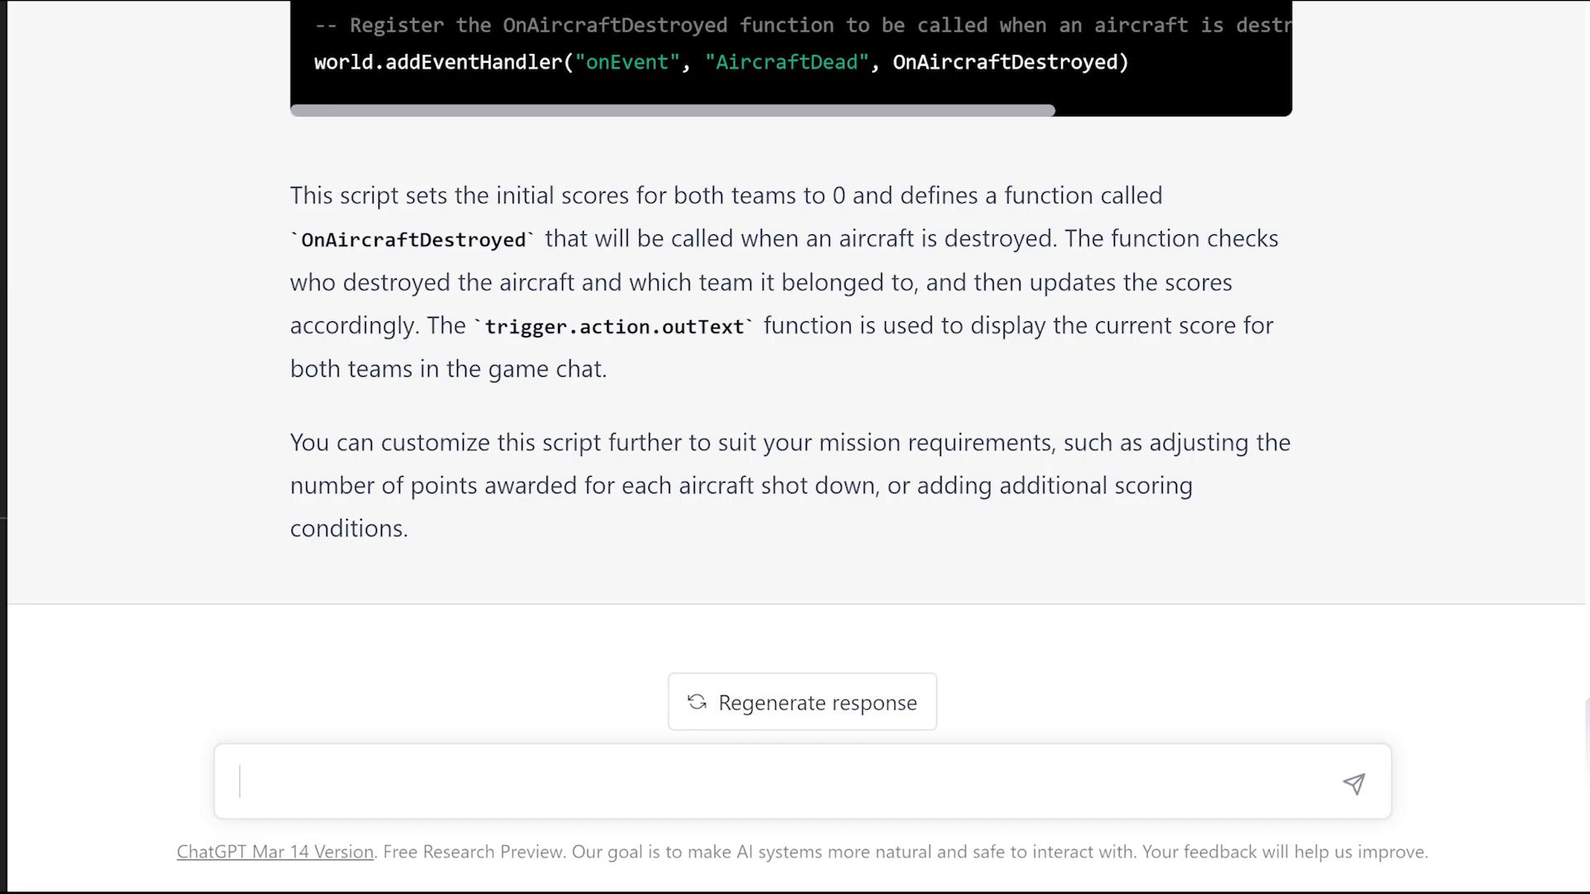
left_click_drag(303, 195, 611, 222)
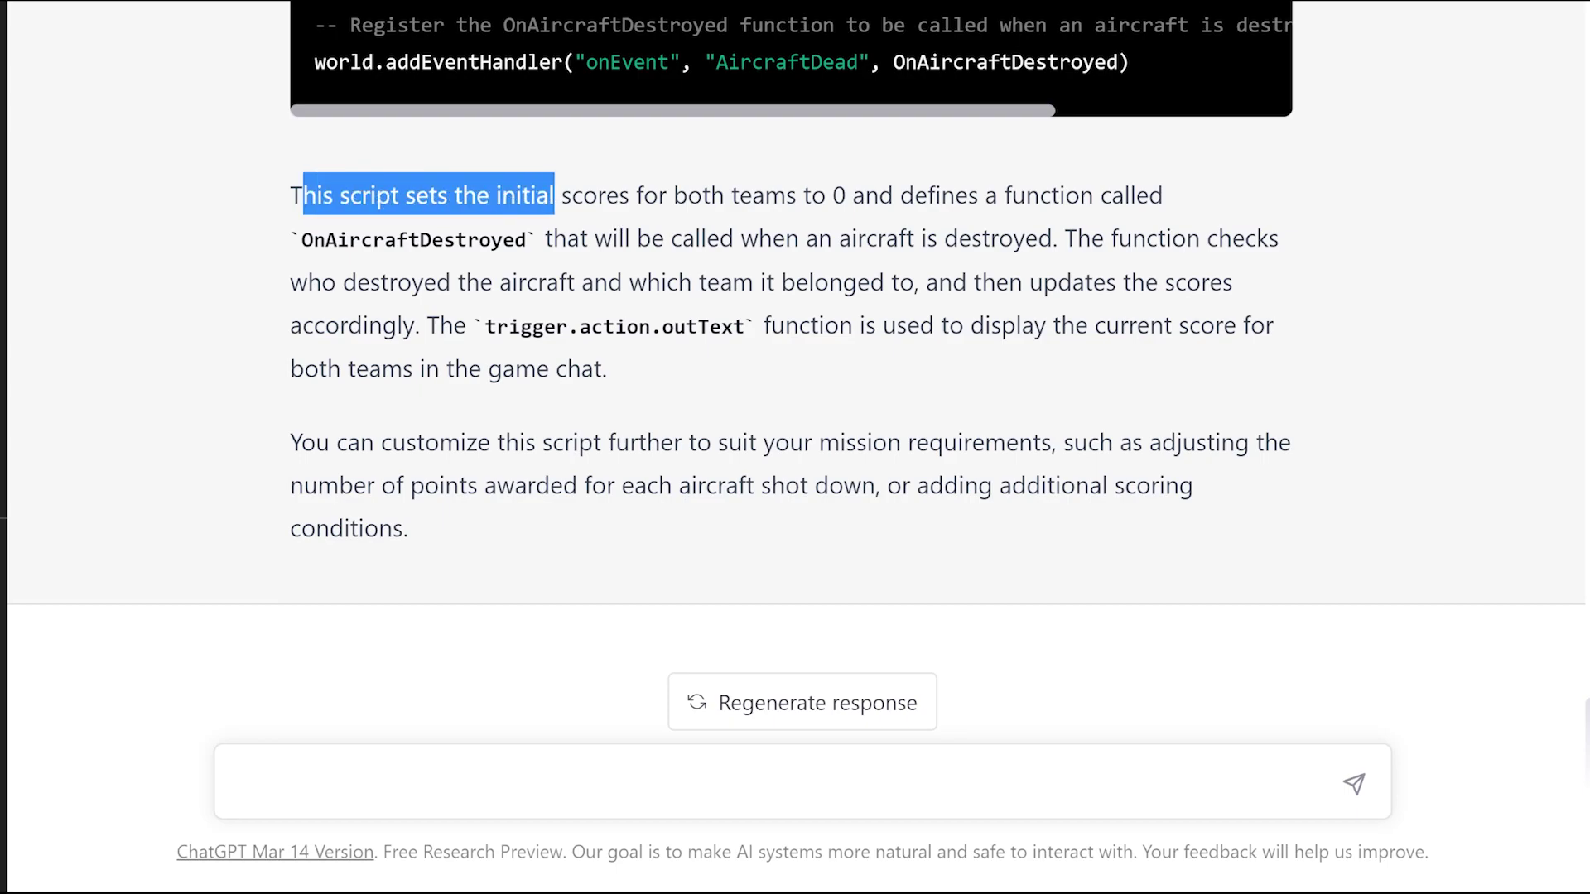
scroll(677, 215, "up", 2)
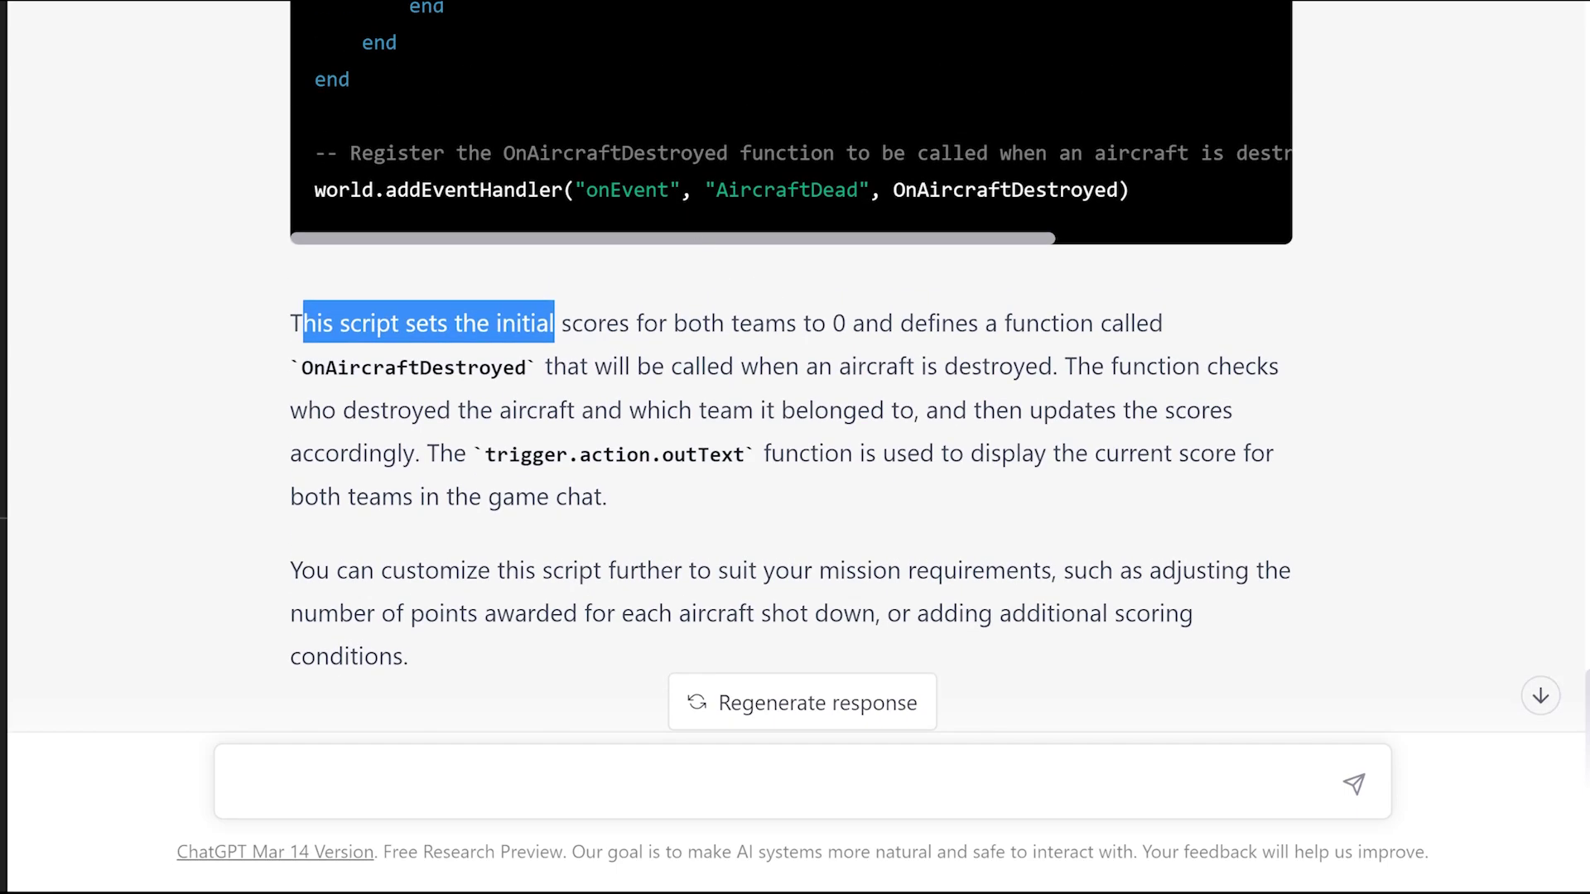
left_click_drag(828, 325, 901, 348)
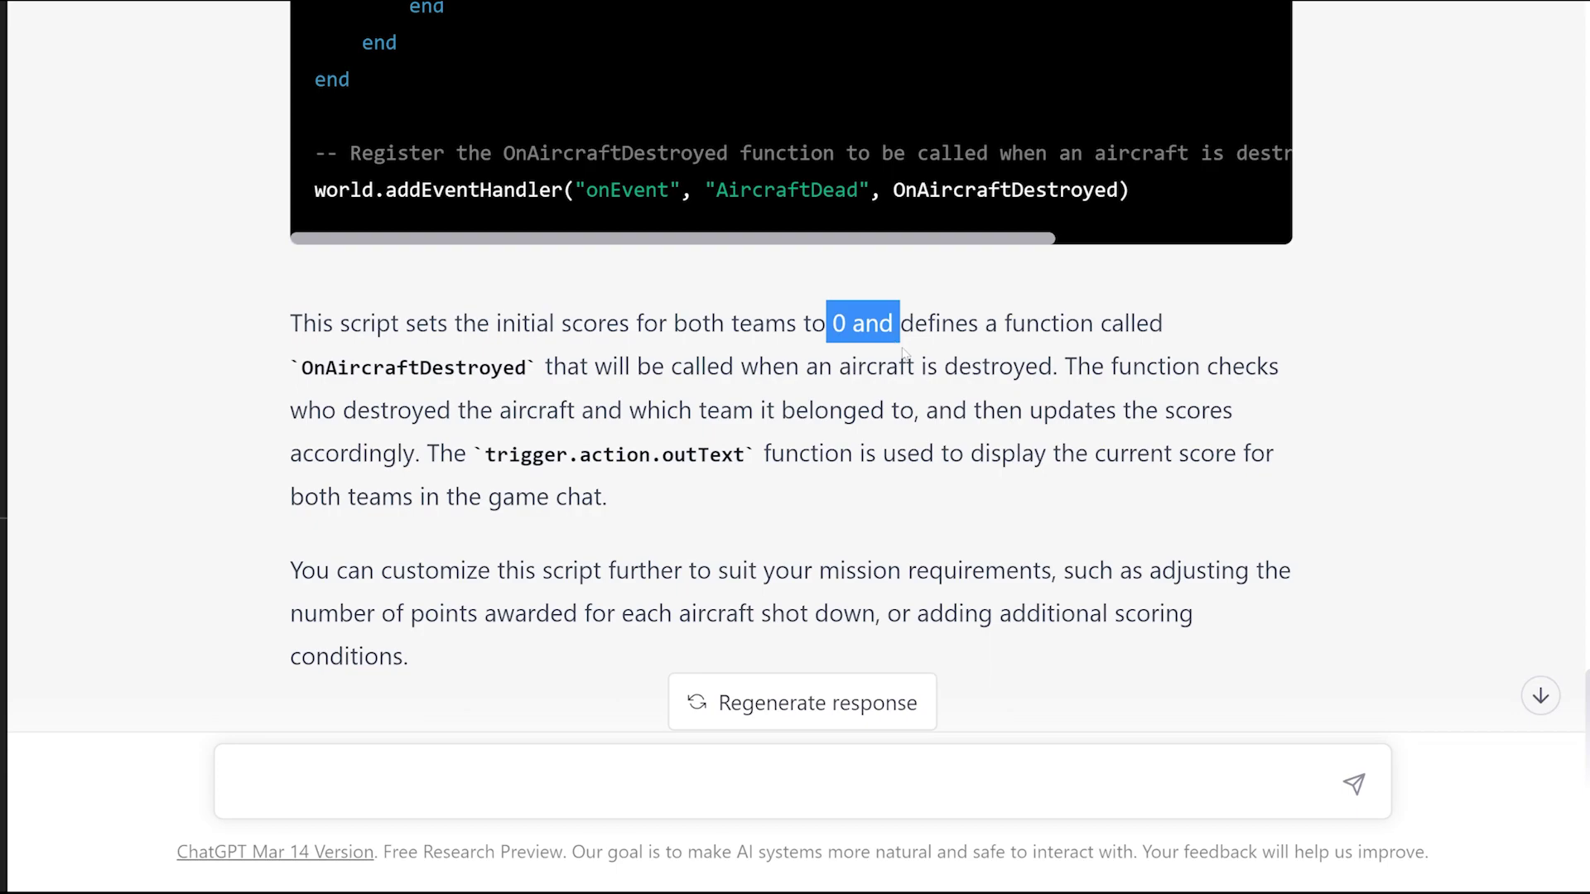
scroll(942, 356, "up", 2)
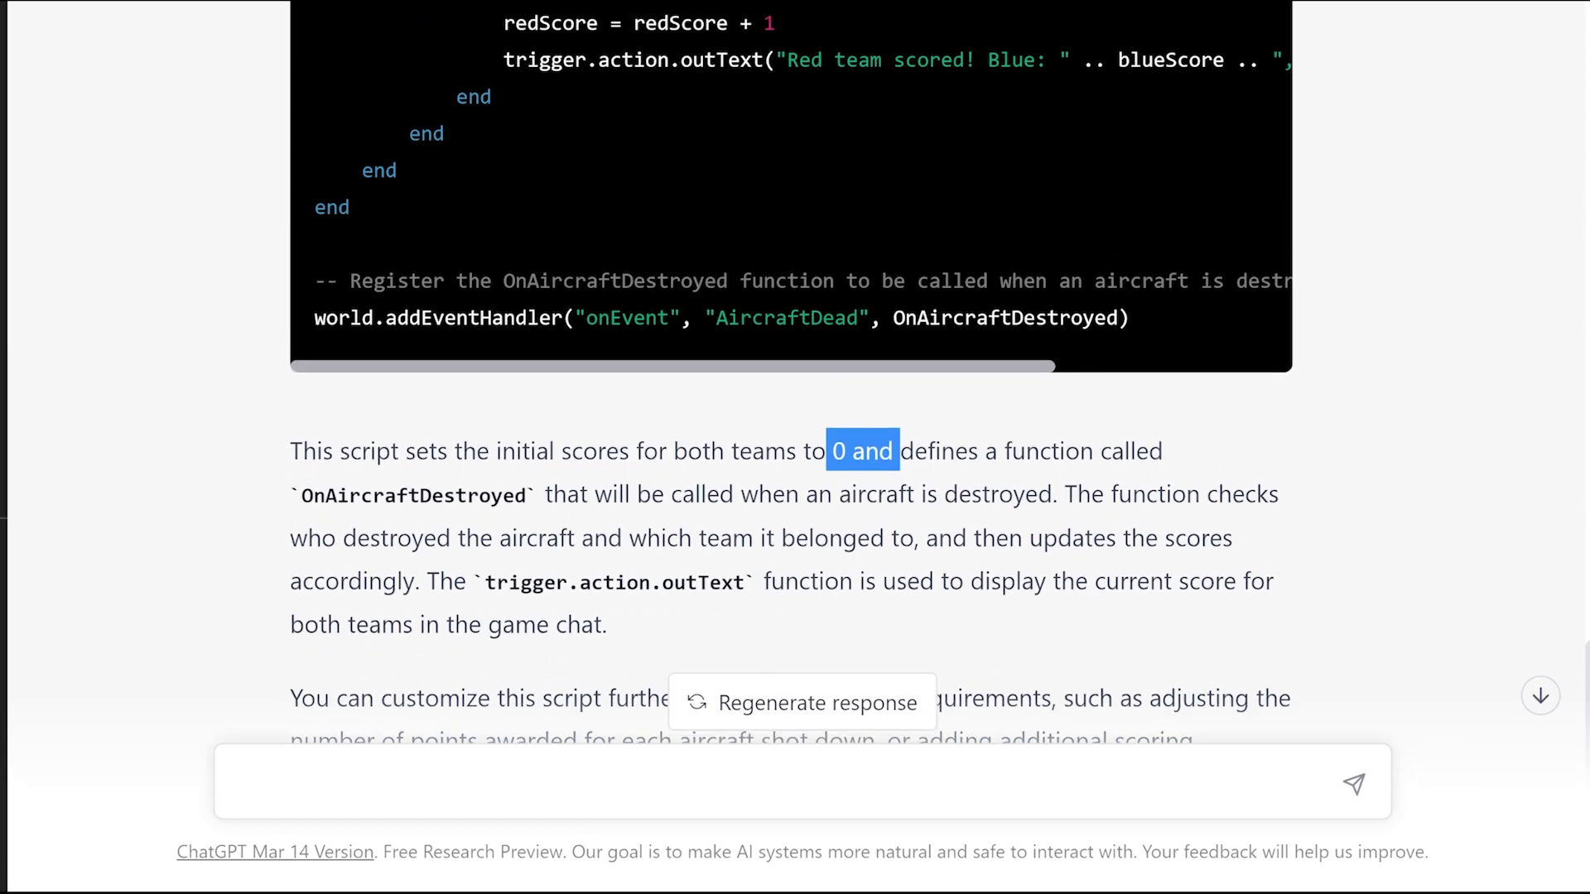
left_click_drag(302, 500, 526, 496)
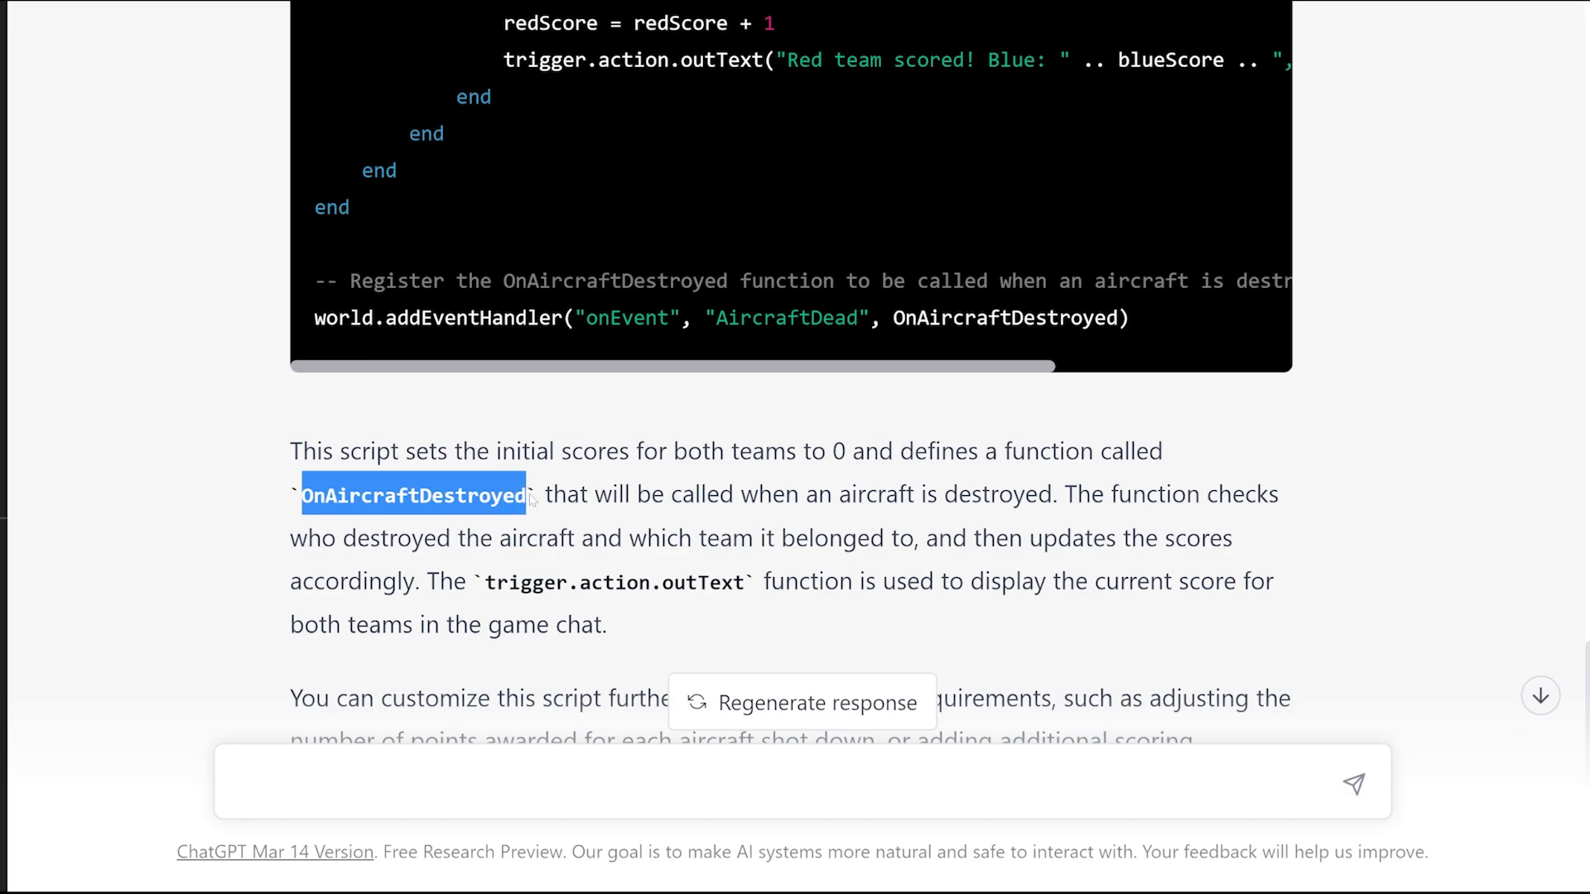
left_click_drag(712, 455, 944, 497)
left_click(944, 497)
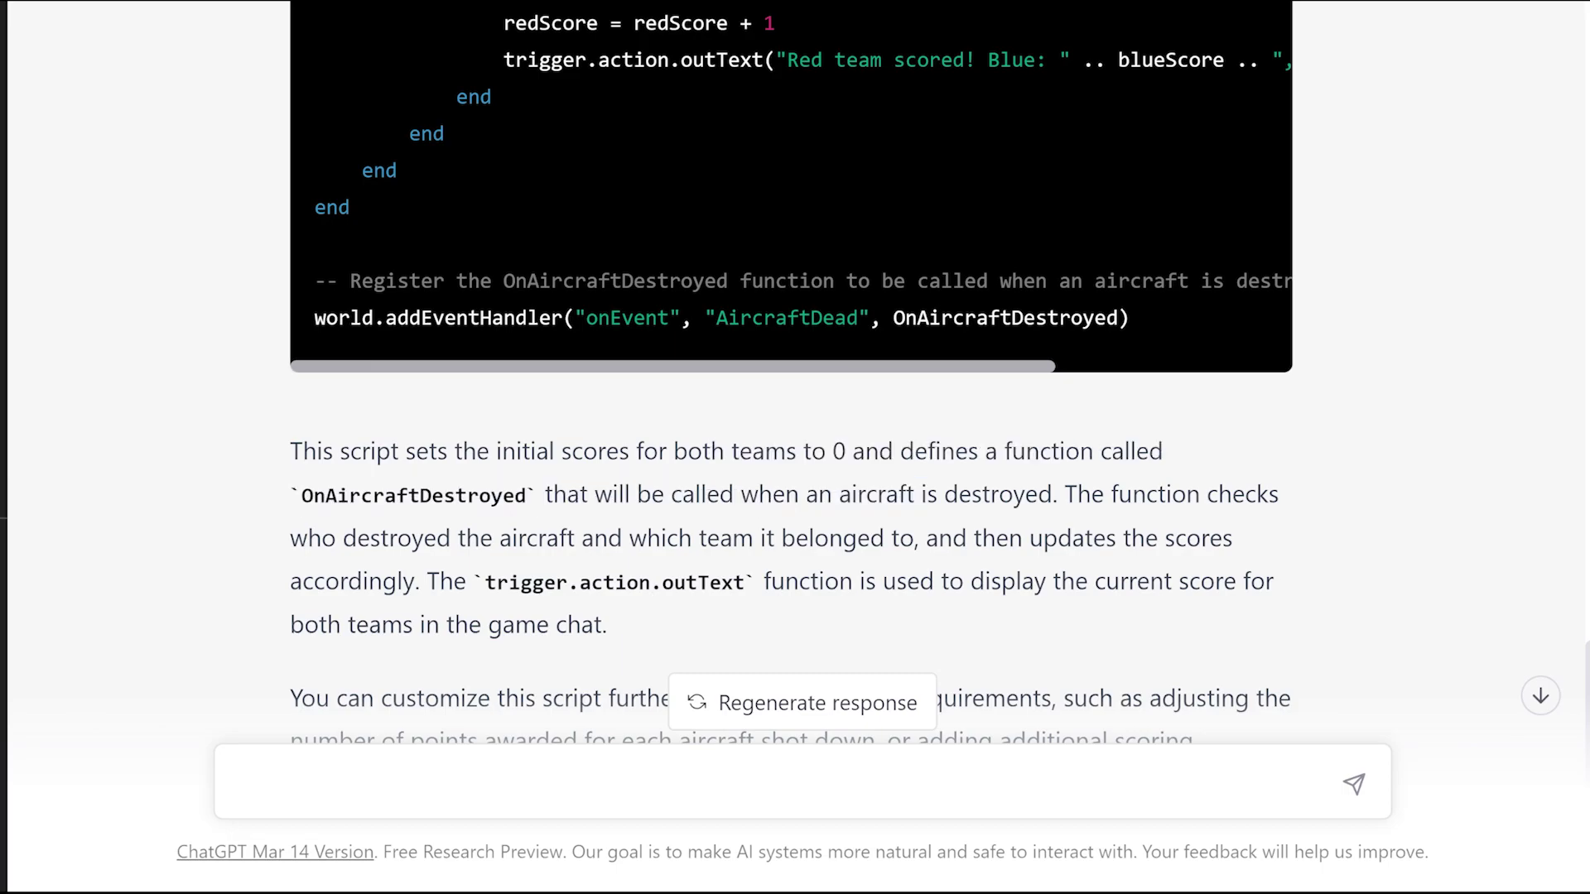
left_click_drag(758, 495, 1057, 497)
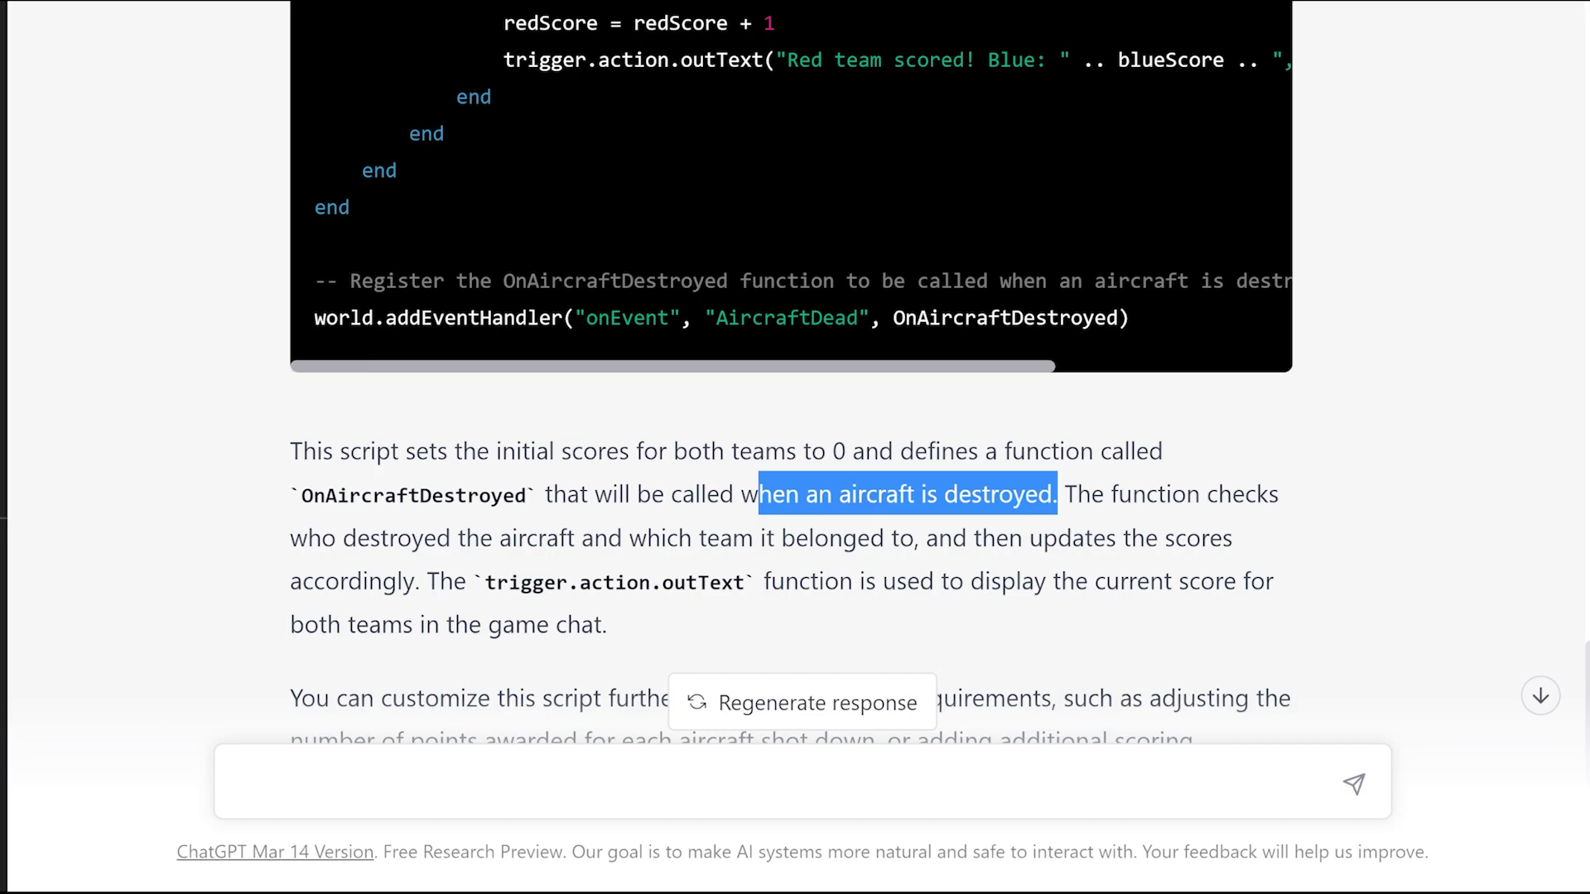
left_click_drag(398, 539, 402, 582)
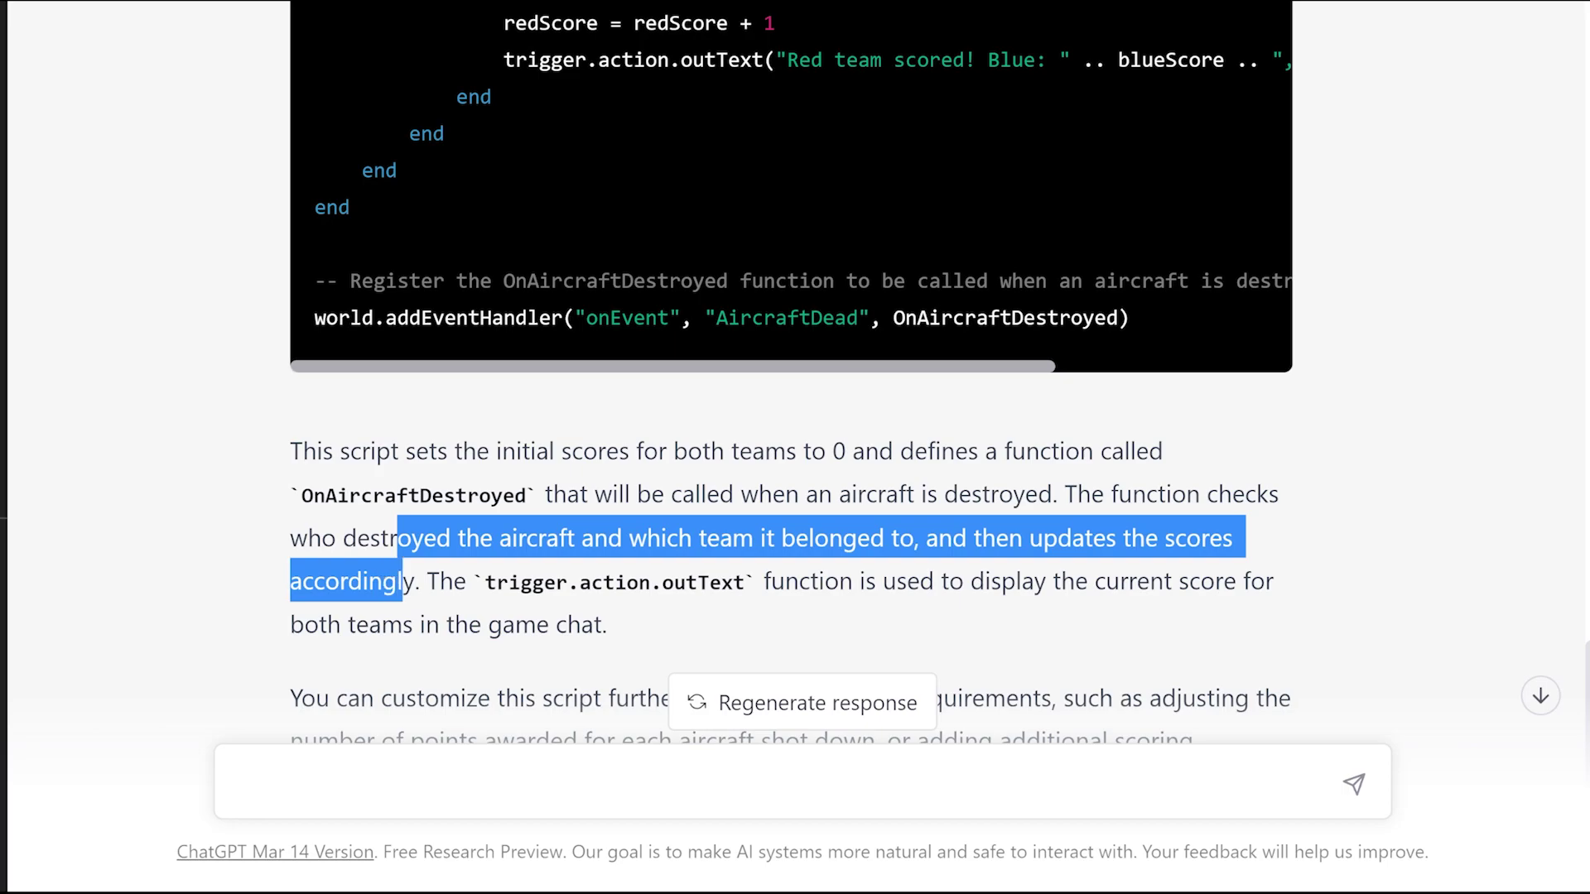
scroll(791, 414, "down", 2)
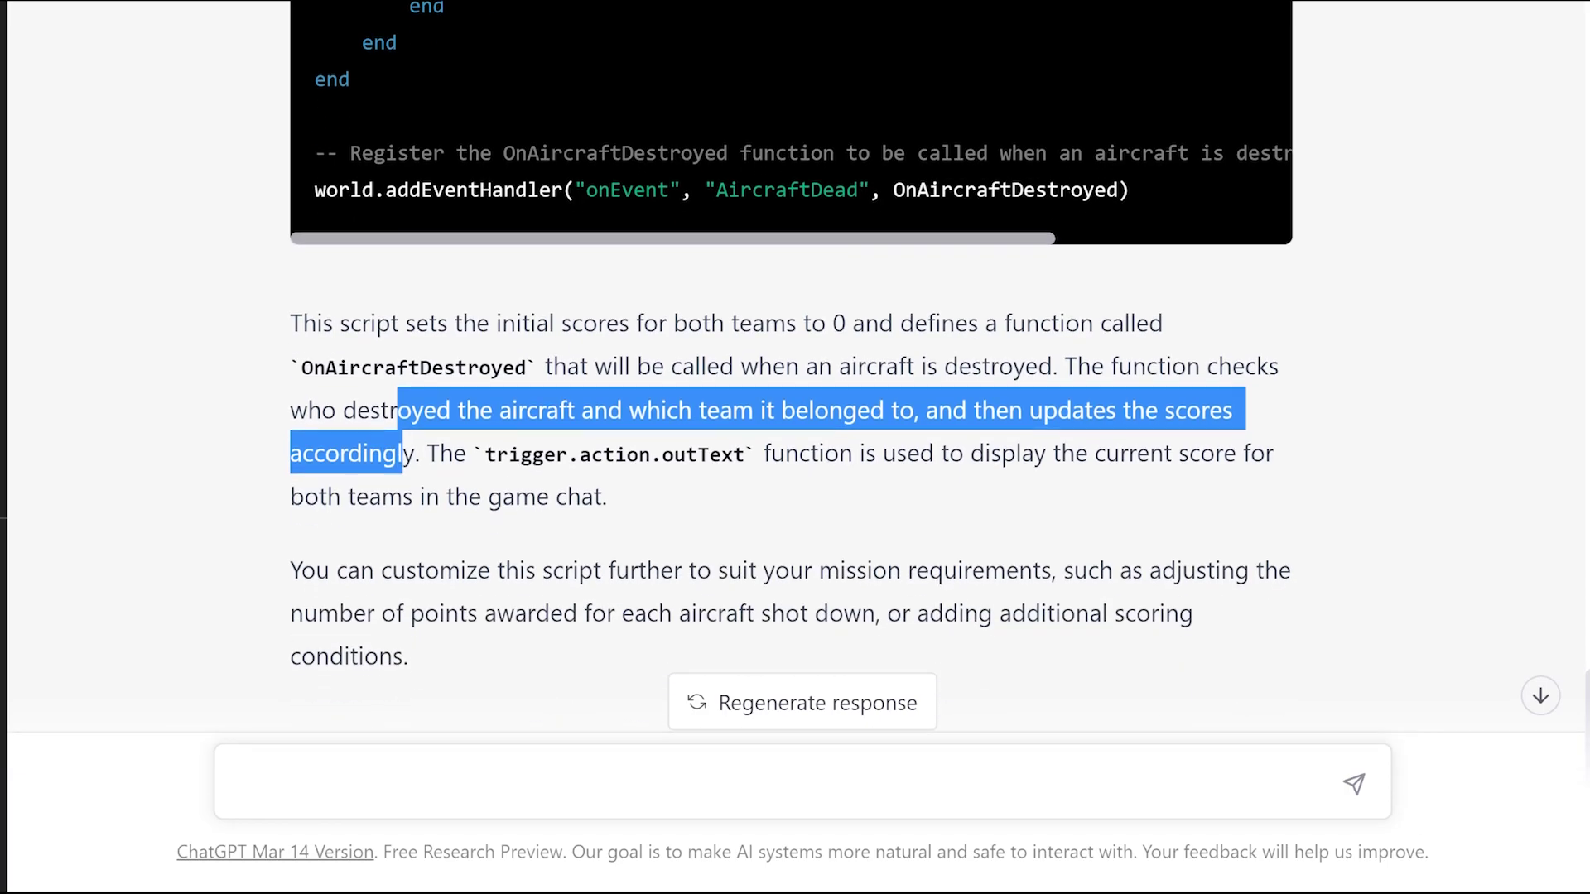
left_click_drag(381, 571, 1041, 571)
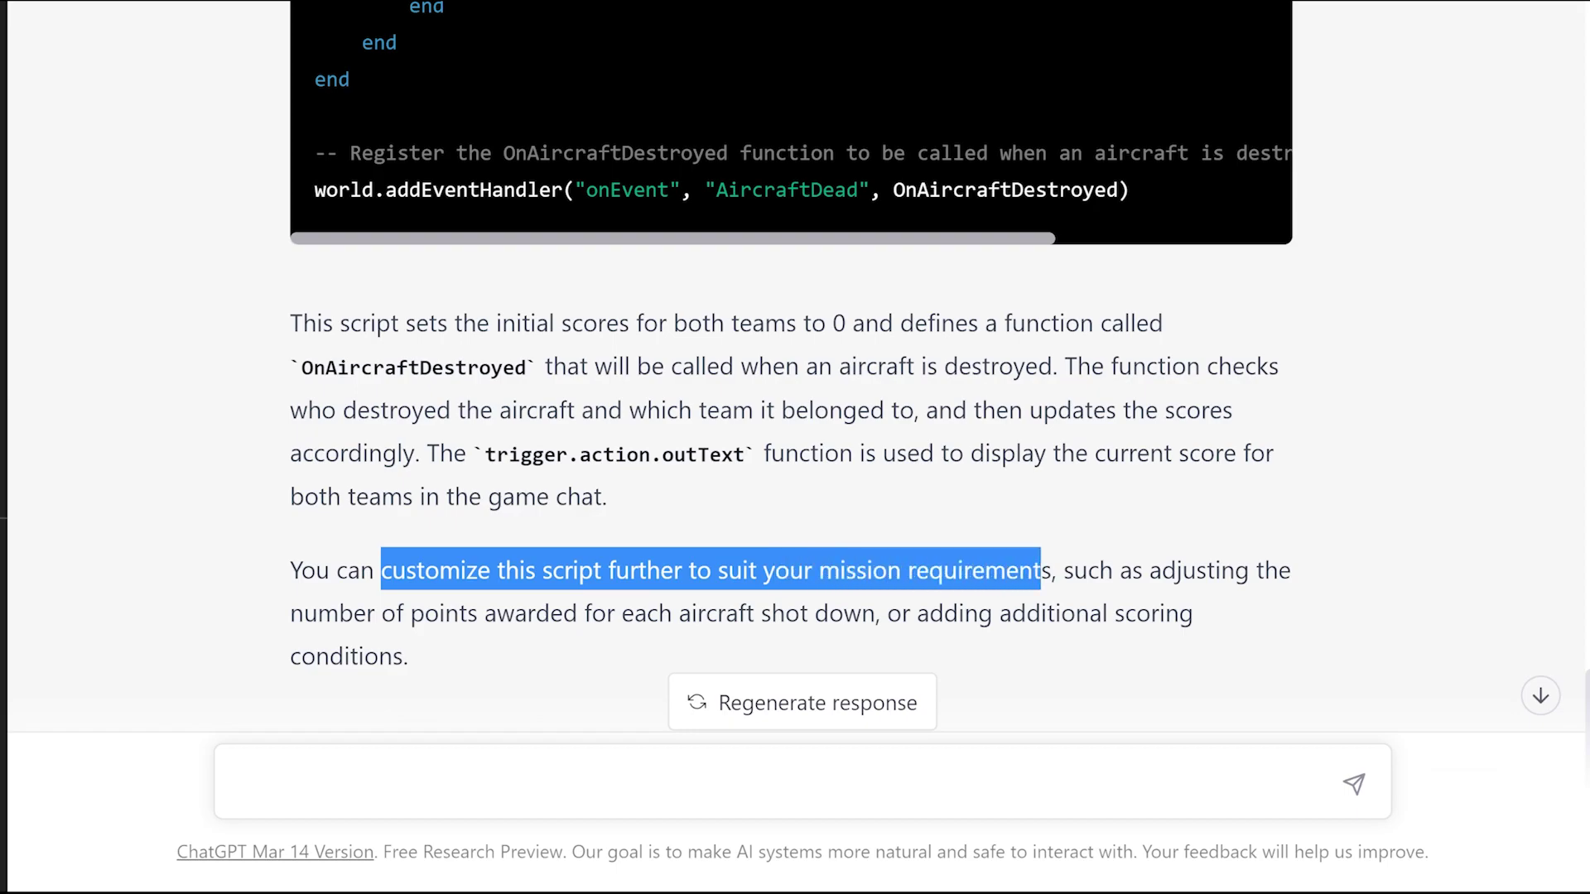
left_click(1041, 570)
scroll(1041, 570, "up", 2)
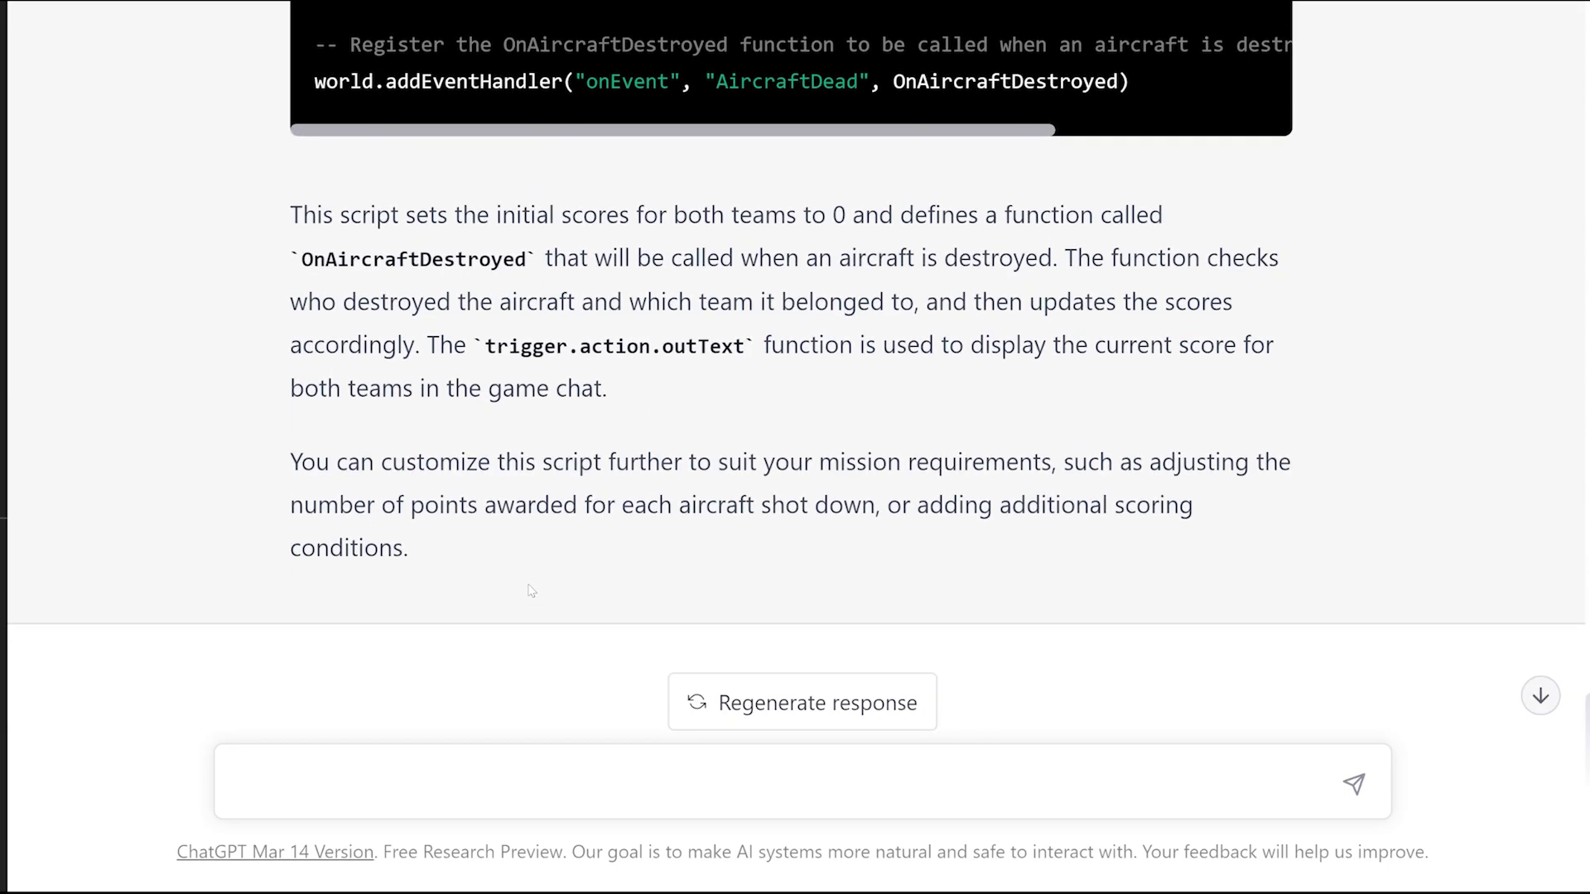
scroll(477, 600, "up", 4)
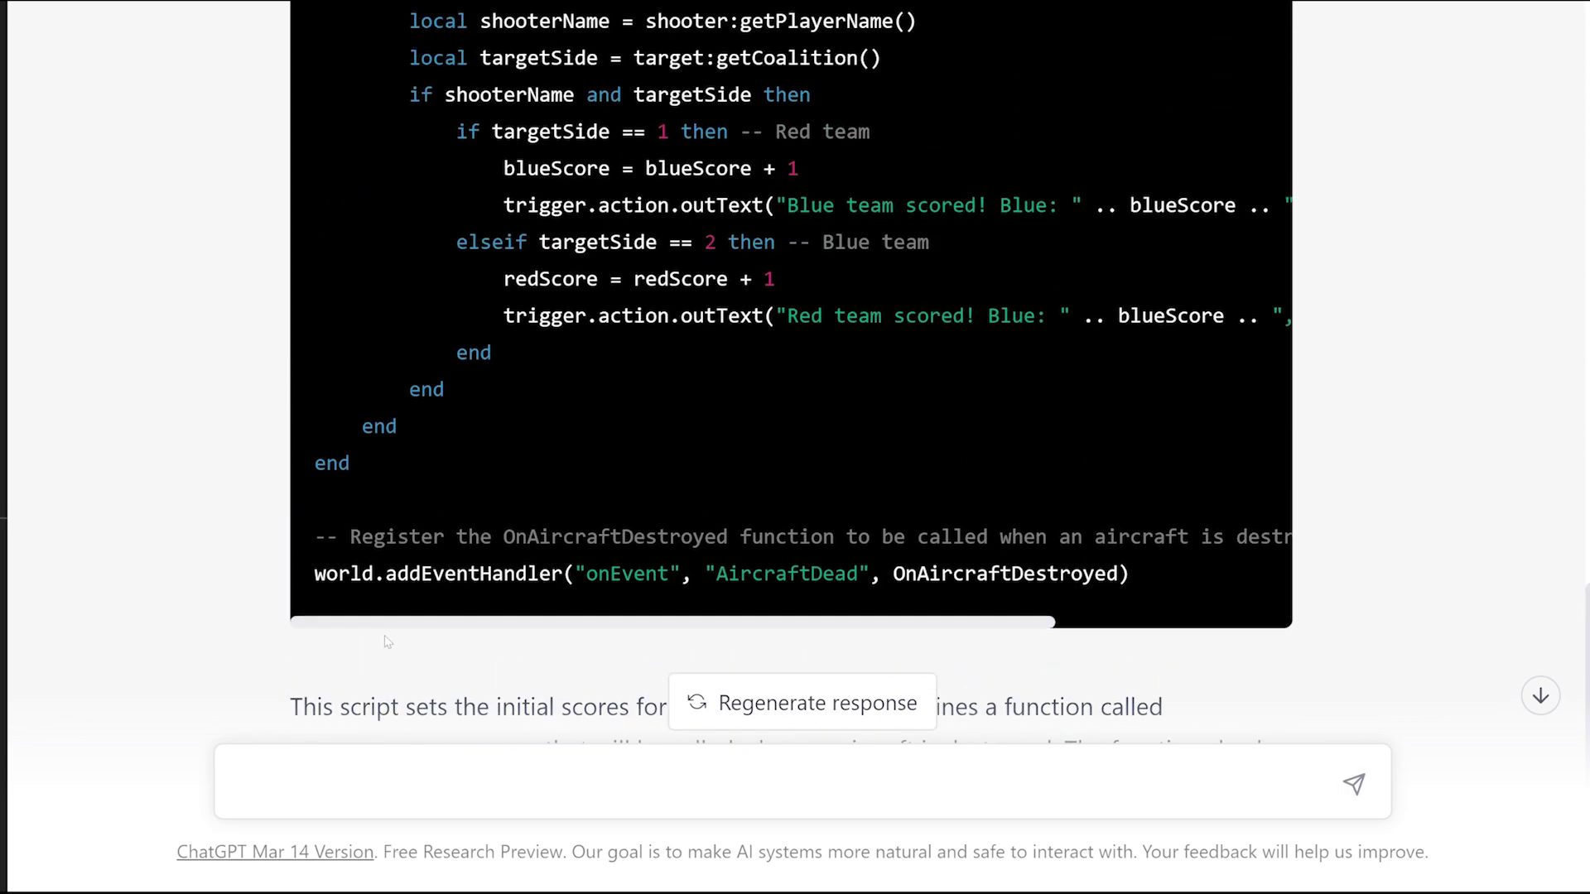
scroll(400, 629, "down", 8)
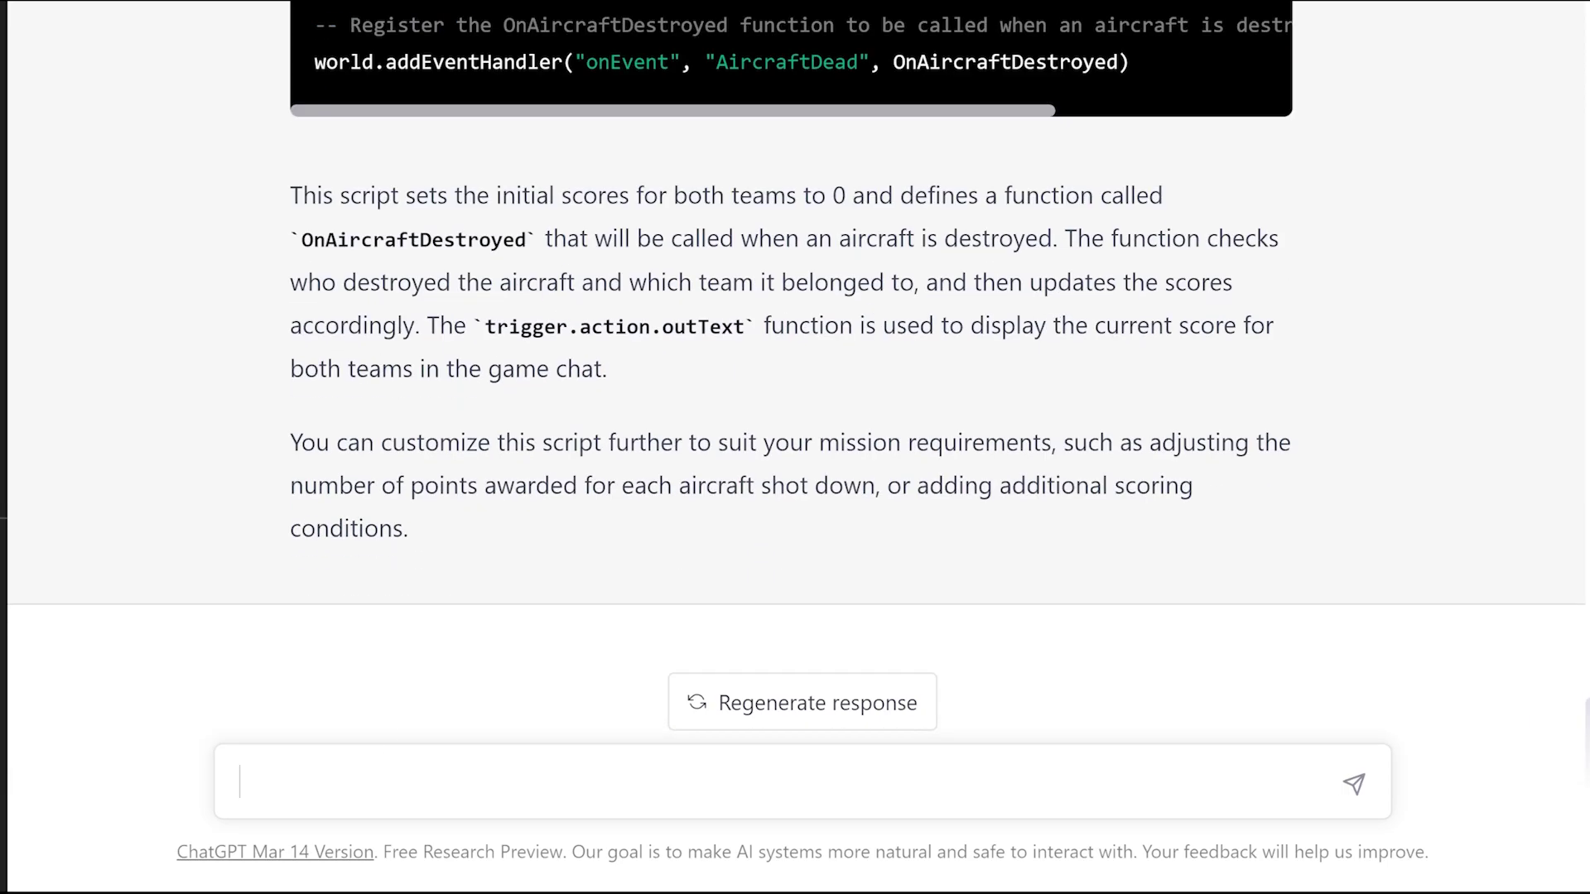
Step: Ask 'where do i put this script into the mission editor, so that it will work?'
type("where do i p")
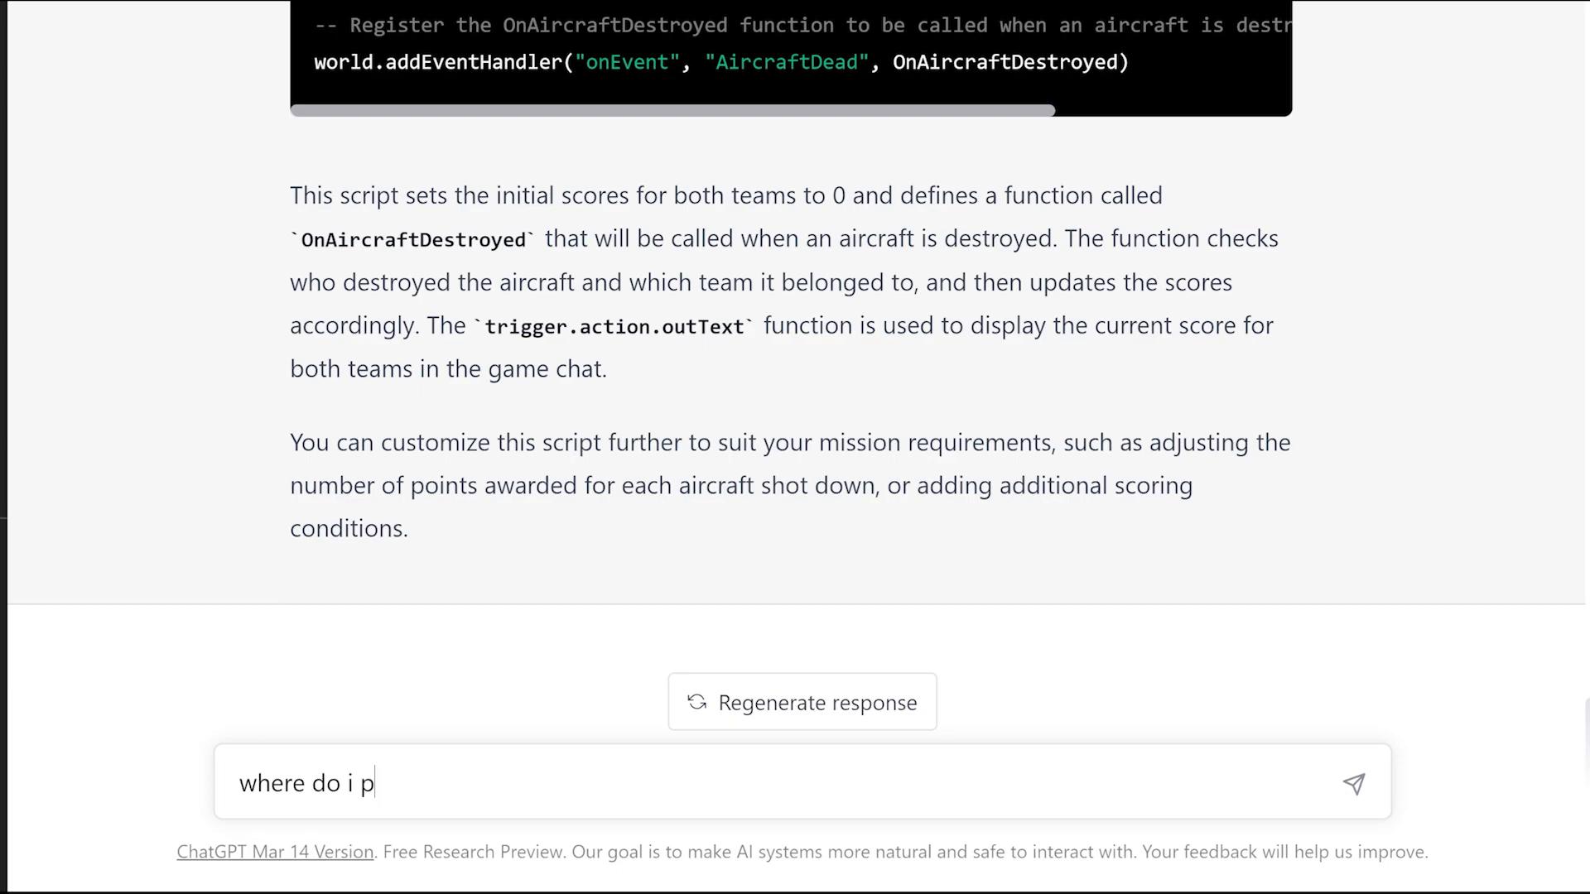
type("ut this script into")
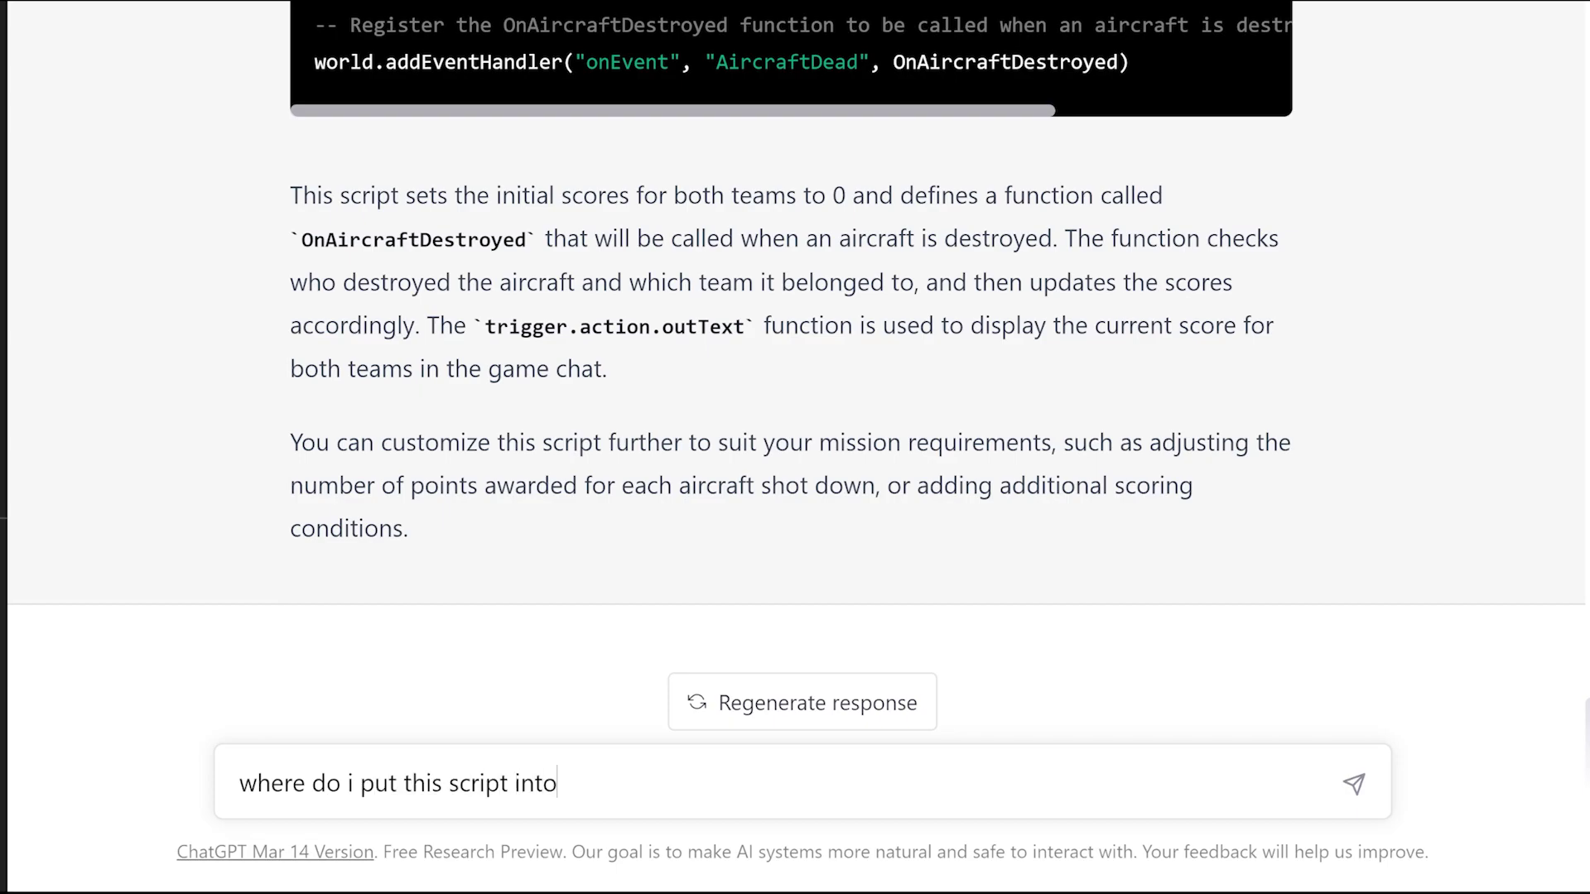
type(" the mission editor")
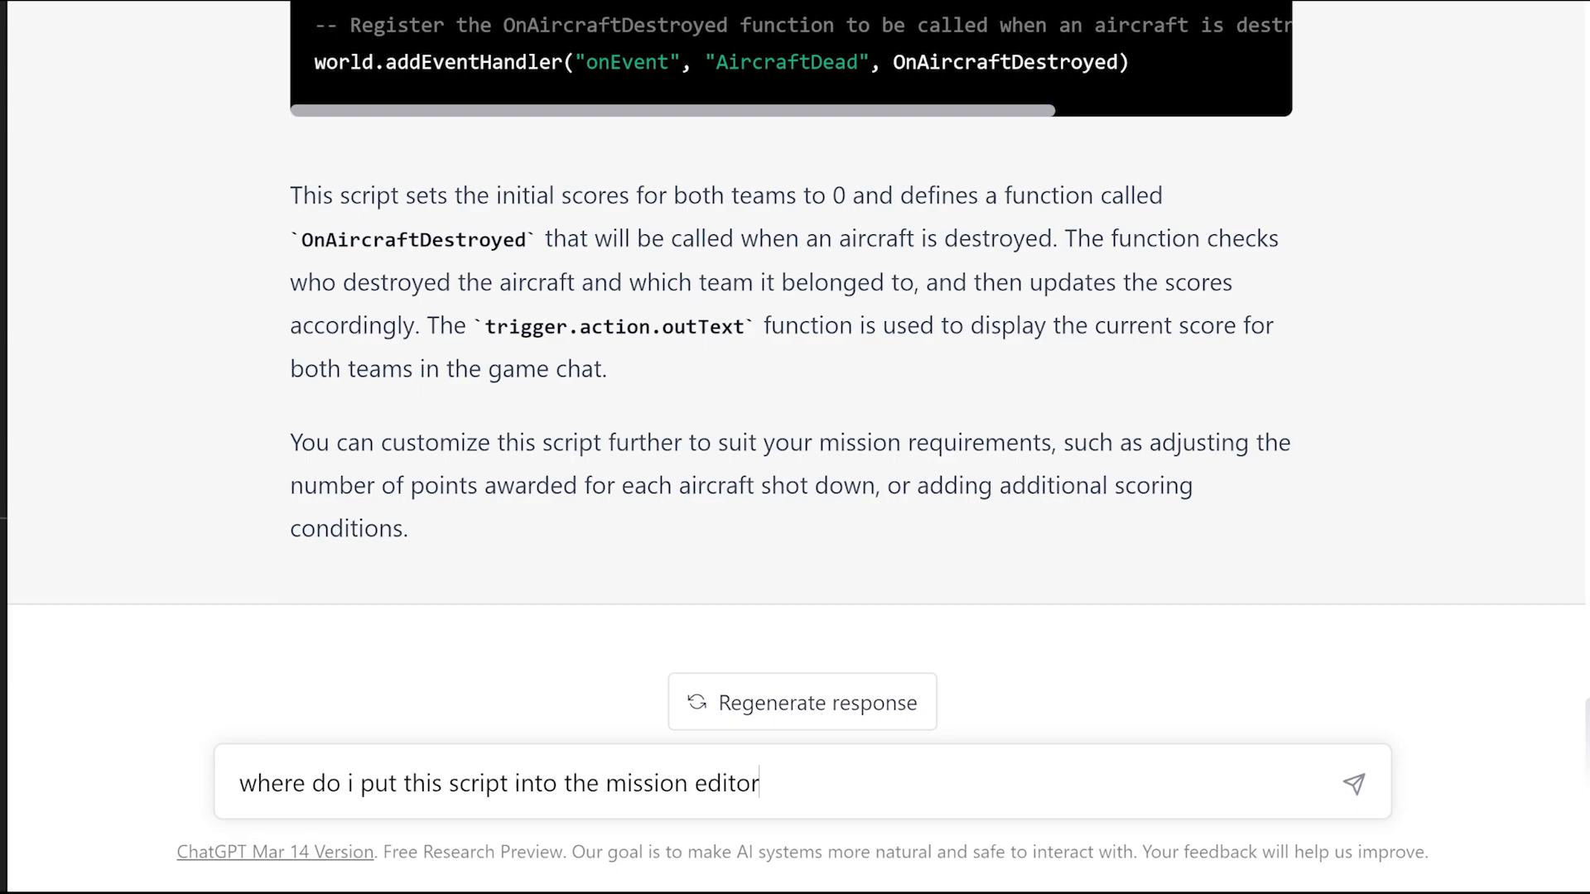
type(", so that it will w")
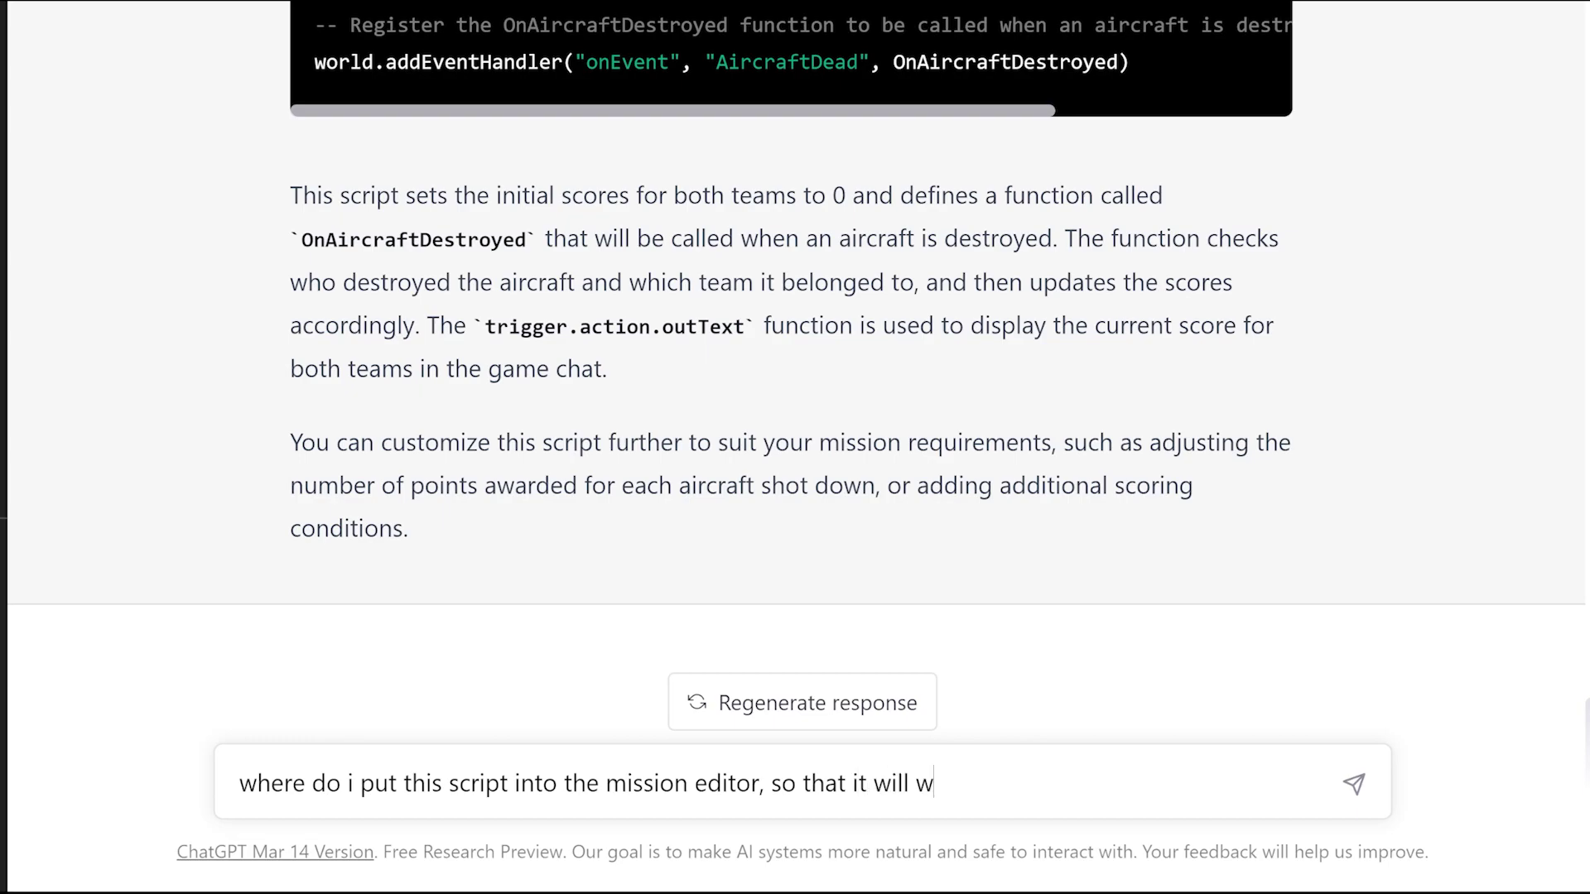
type("ork?")
key("Return")
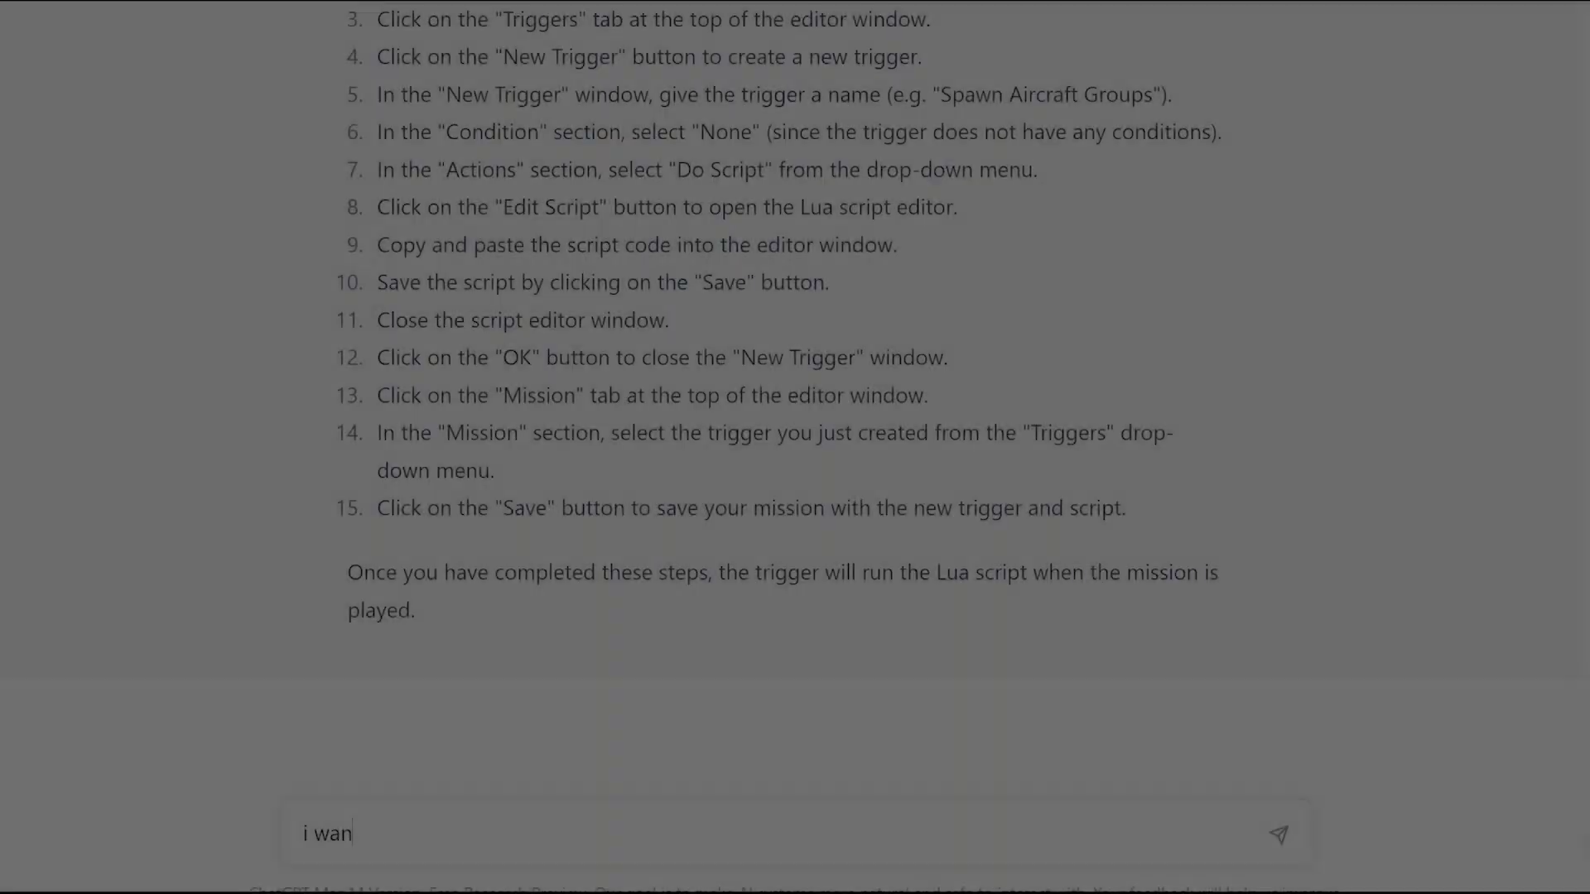
Step: Request a Lua script checking whether a specific aircraft has landed on the aircraft carrier
type("t you to ")
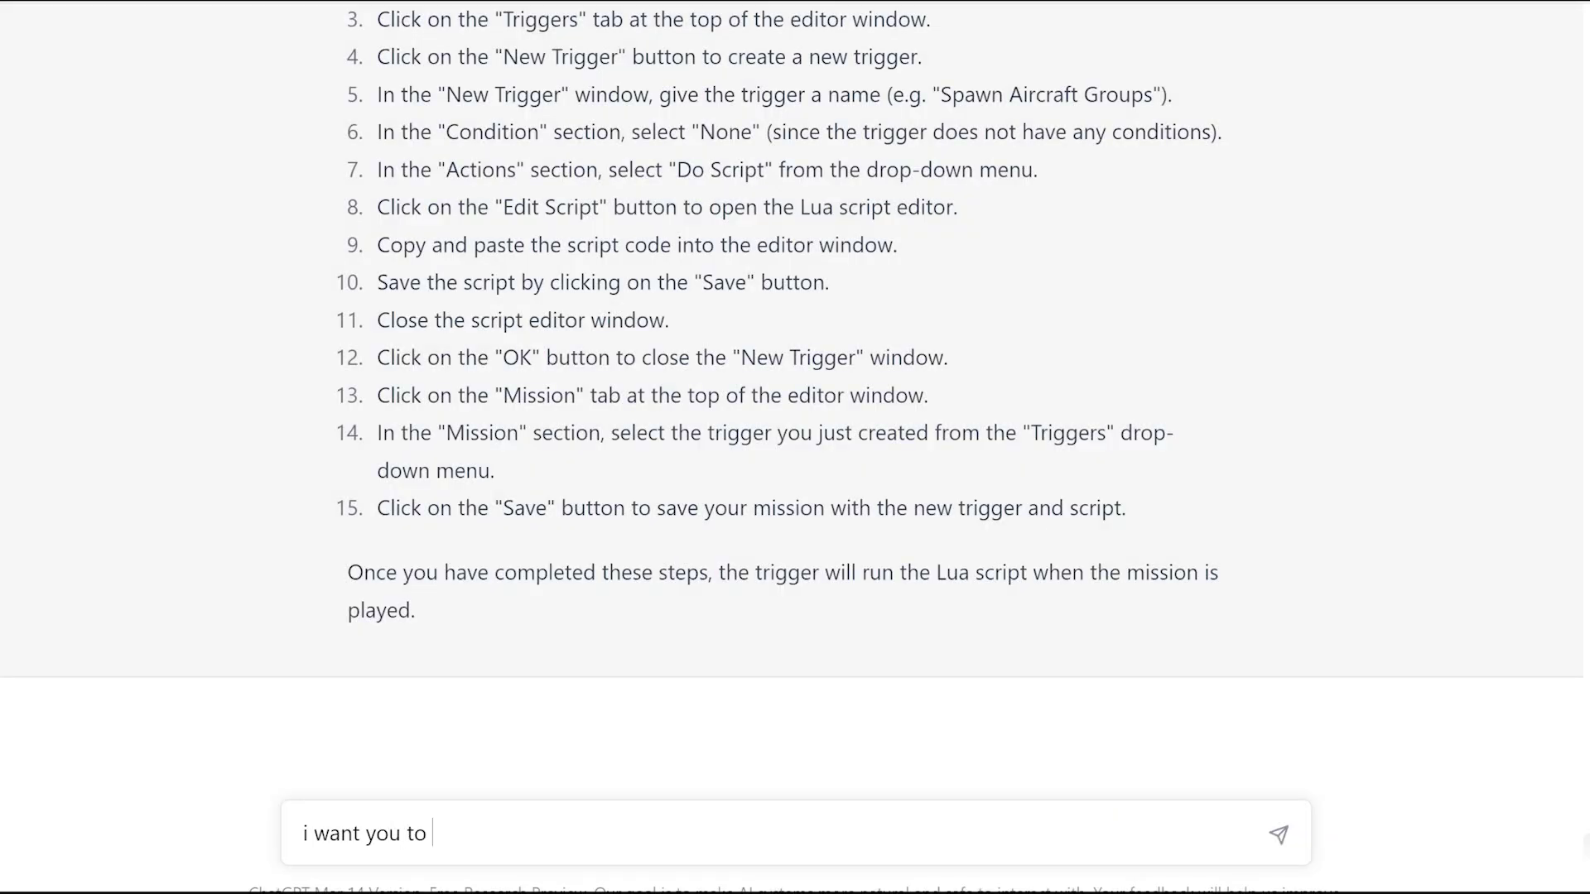
type("create a script that ")
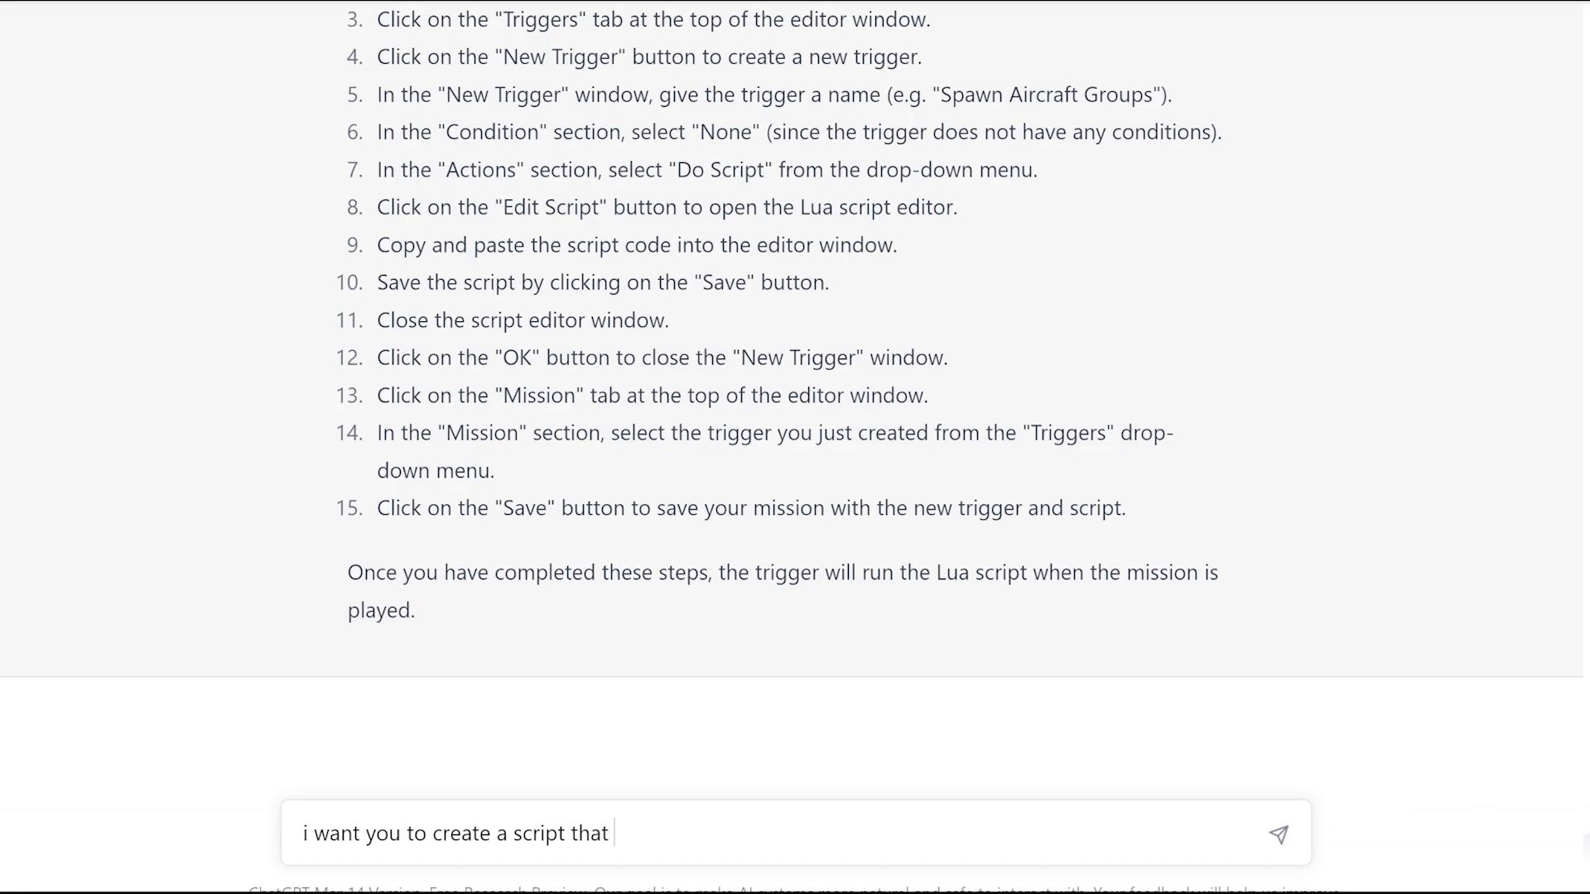
type("checks if a specific aircra")
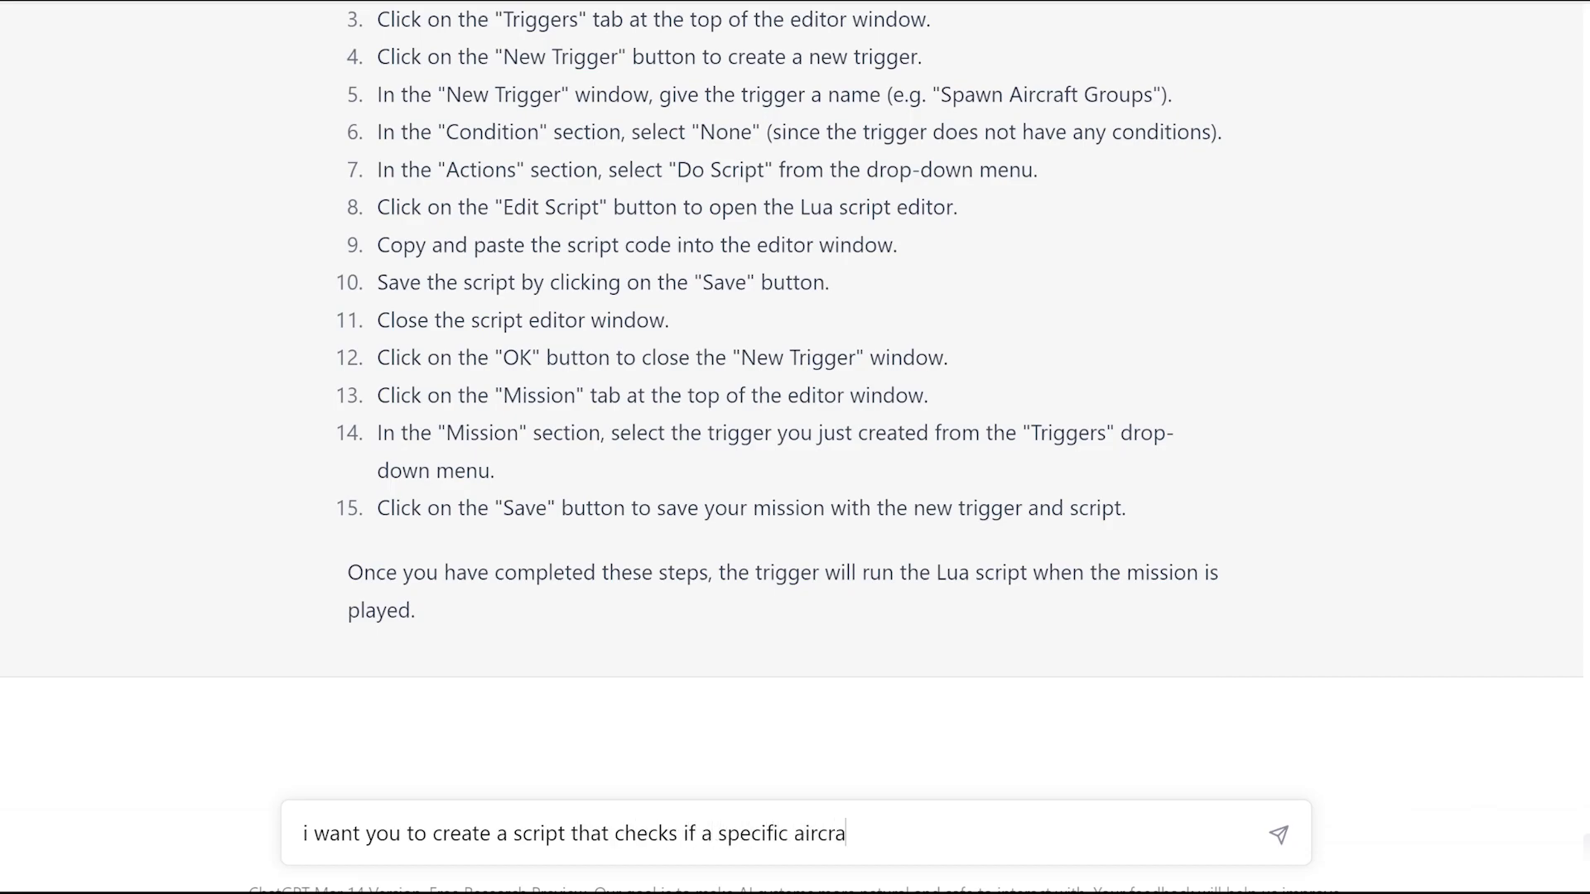
type("ft has landed o")
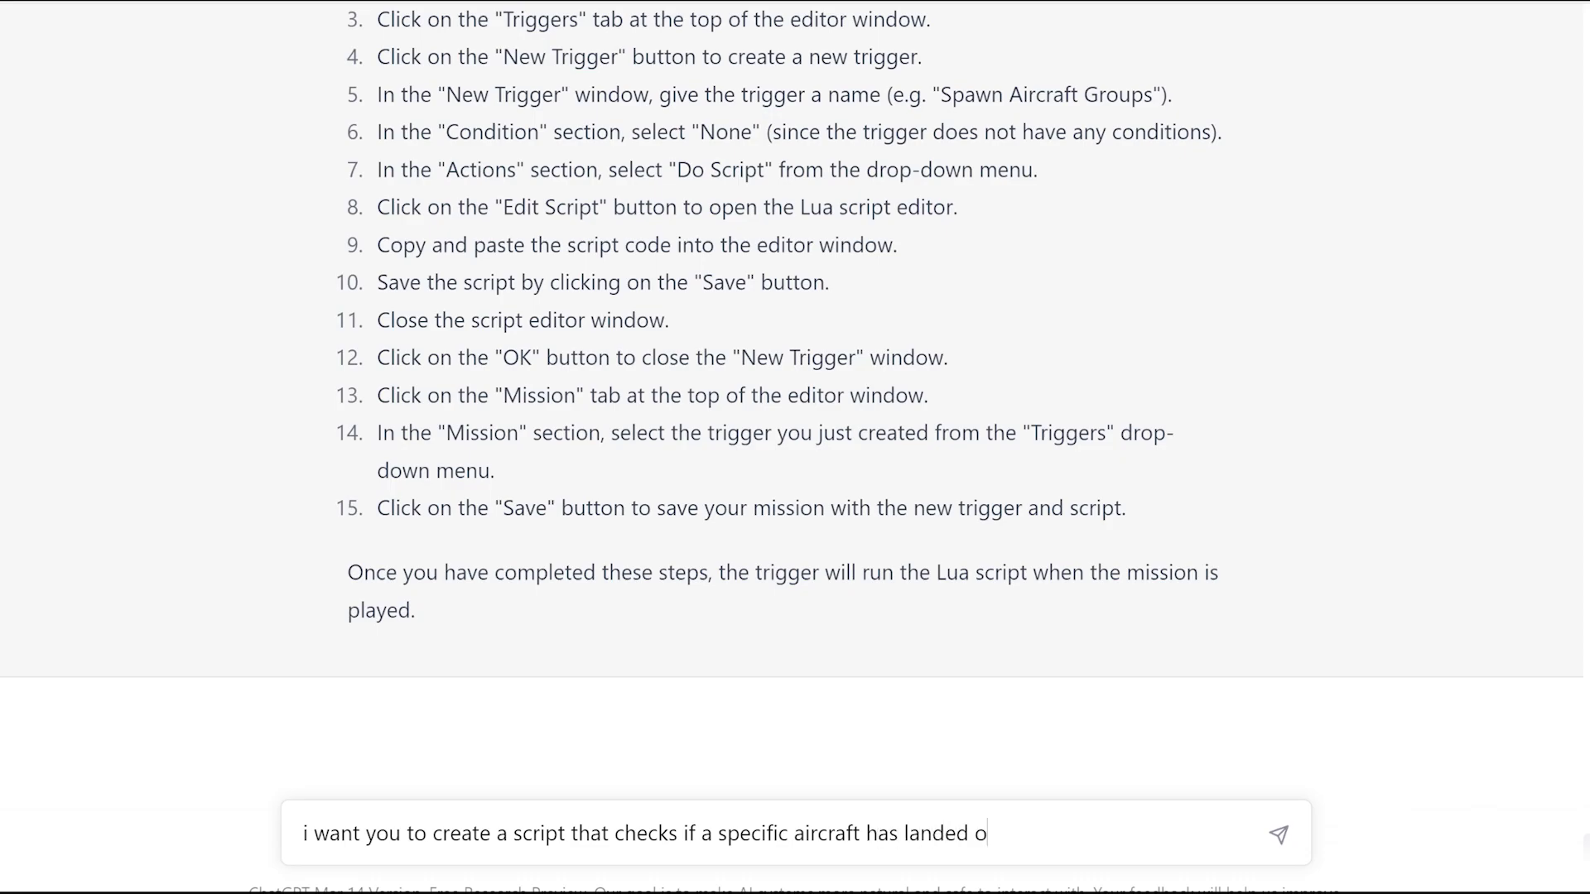
type("n the aircraft carrier?")
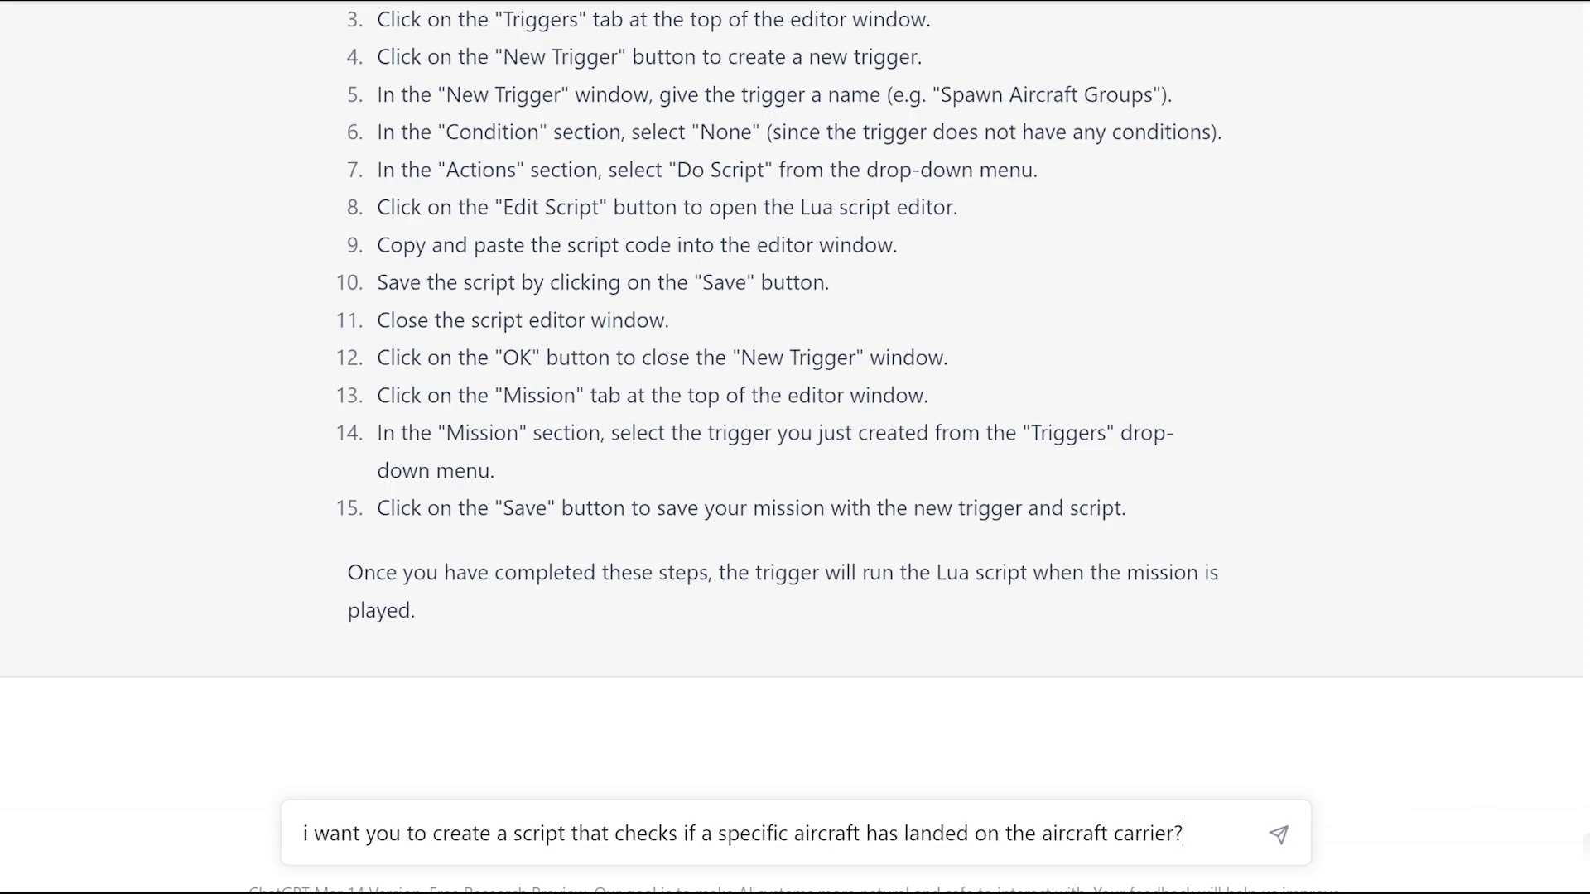
key("Return")
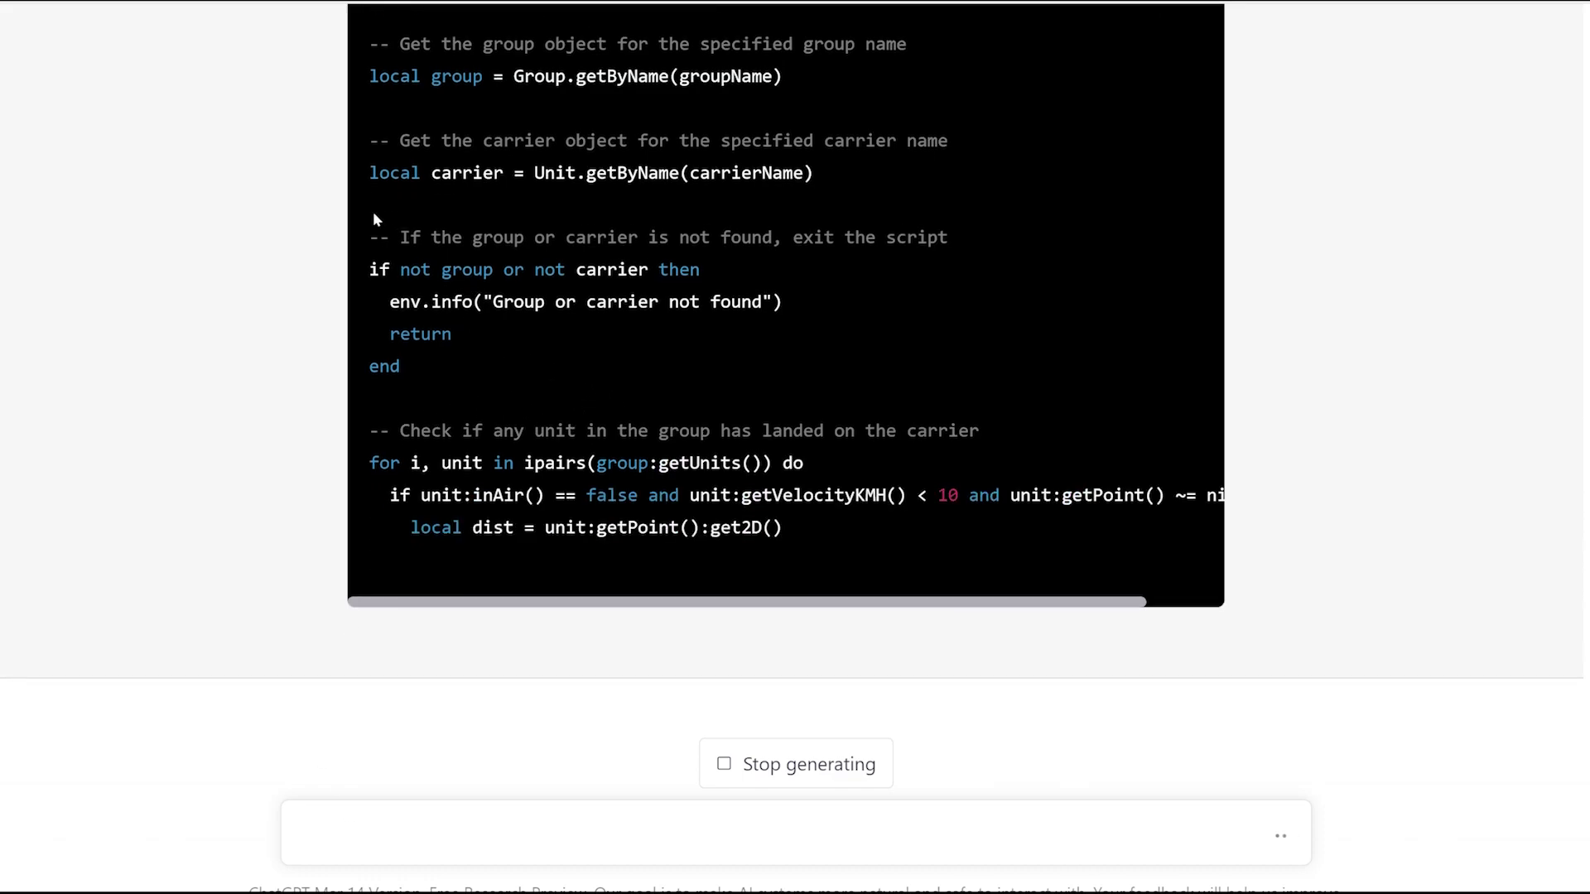
Step: Highlight the Group Name, Carrier Name and landed-unit comments and placeholder in the landing script
scroll(212, 262, "up", 5)
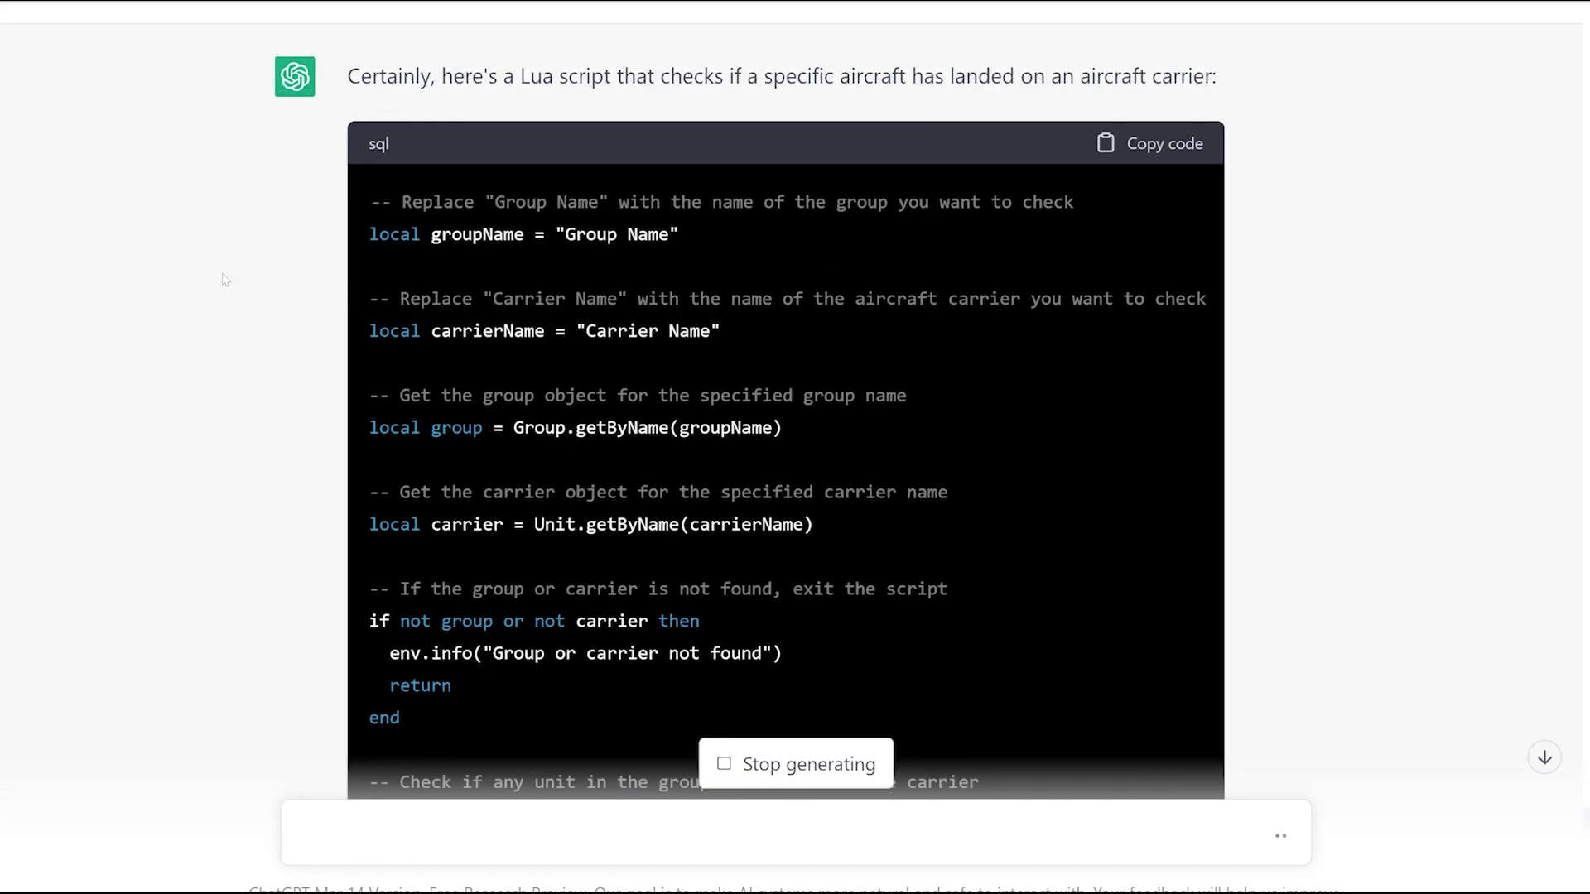
left_click_drag(402, 202, 1032, 215)
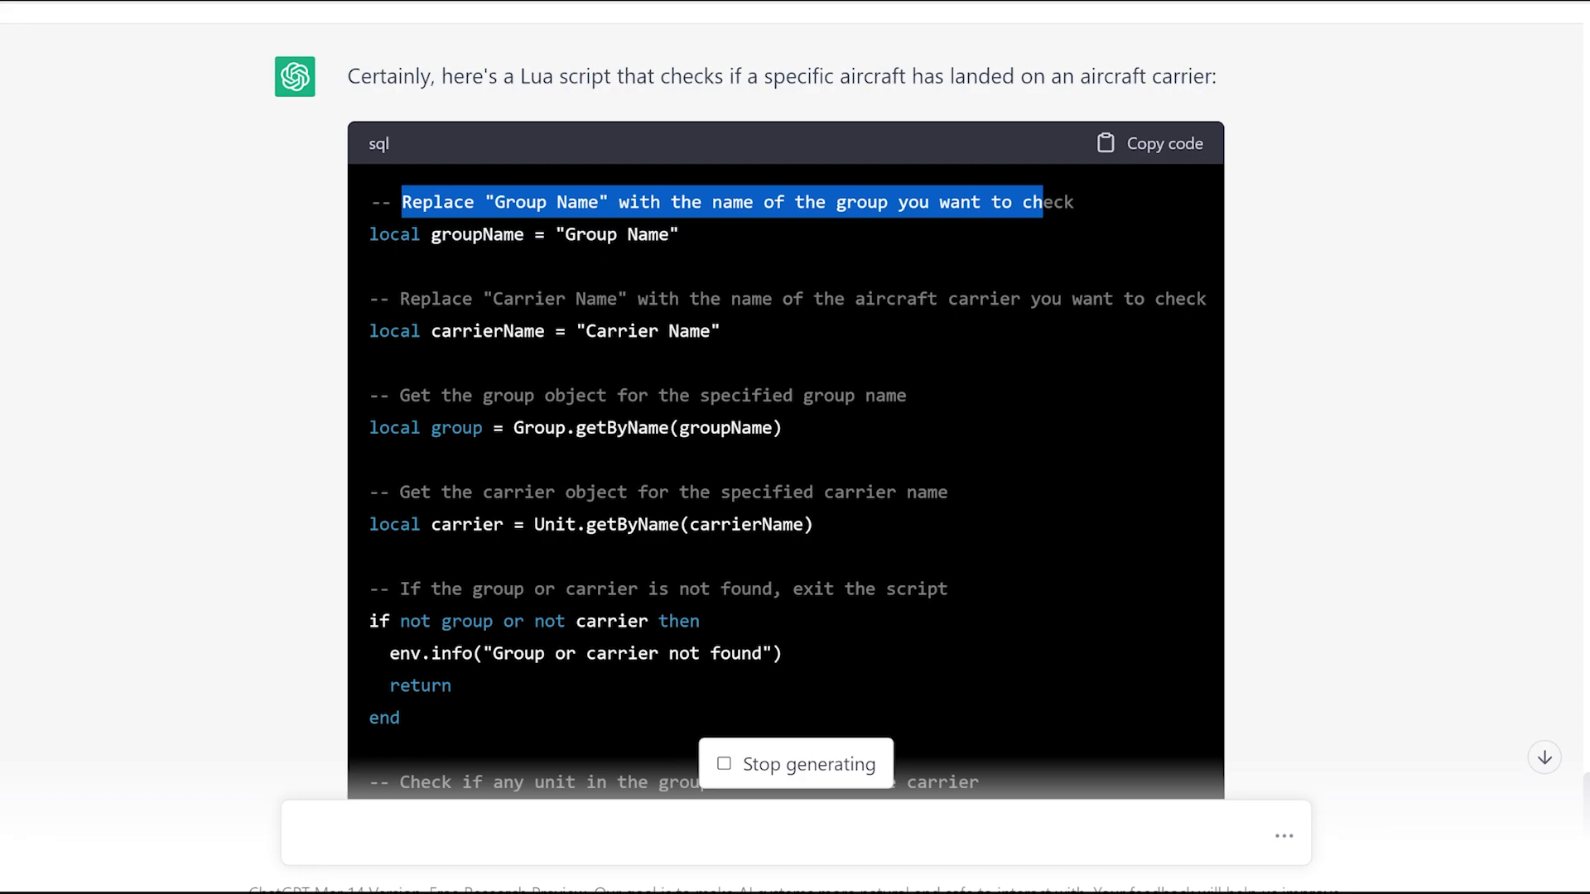
left_click_drag(565, 234, 669, 234)
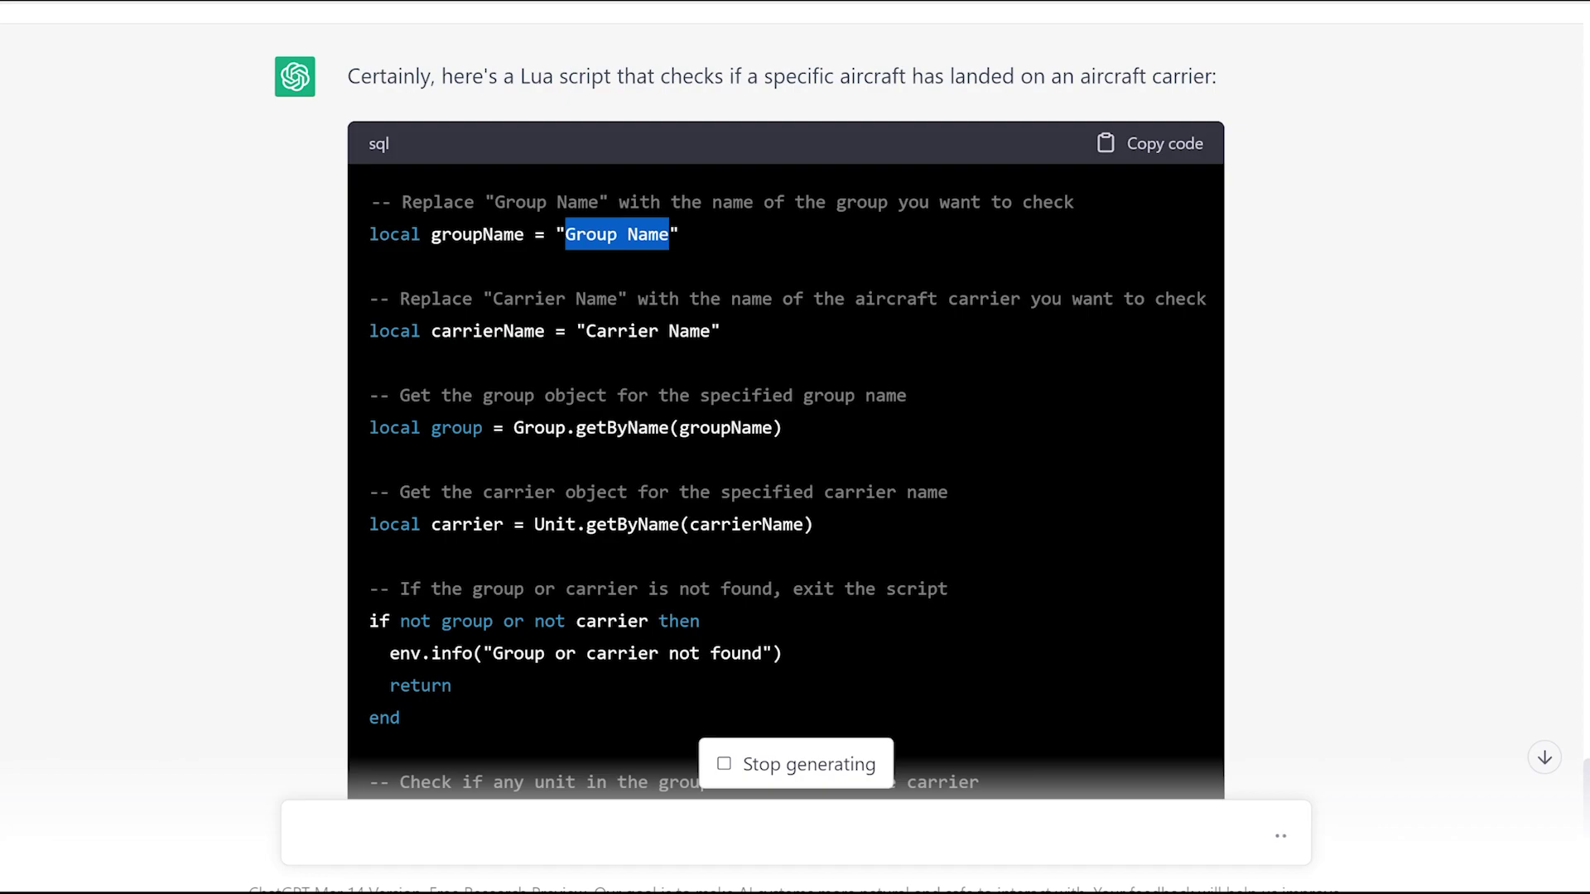
left_click_drag(431, 298, 825, 308)
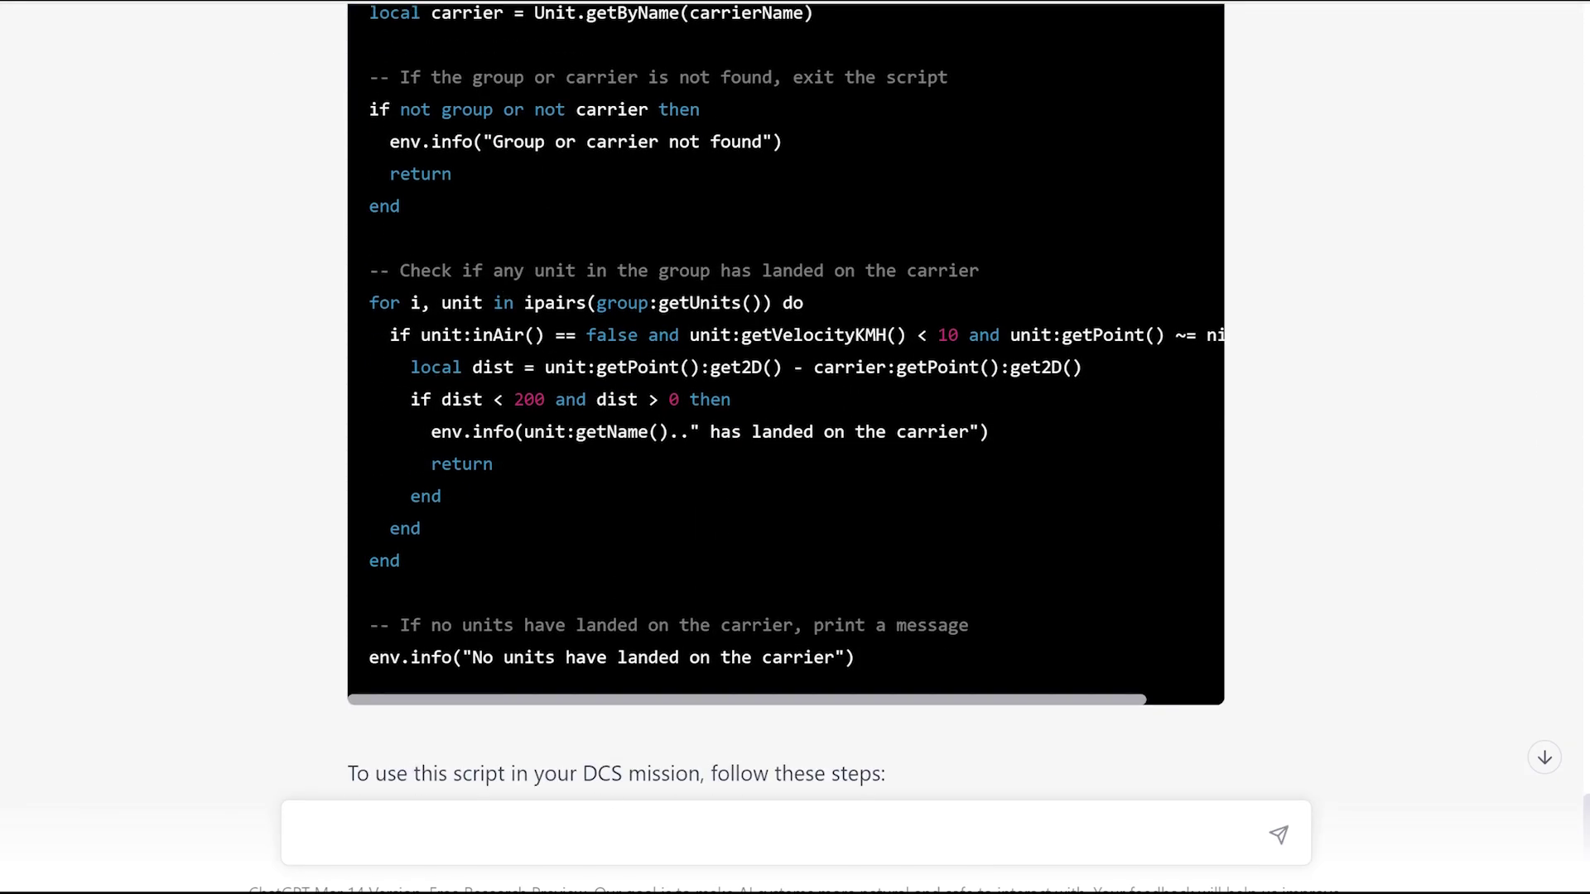
left_click_drag(472, 271, 834, 271)
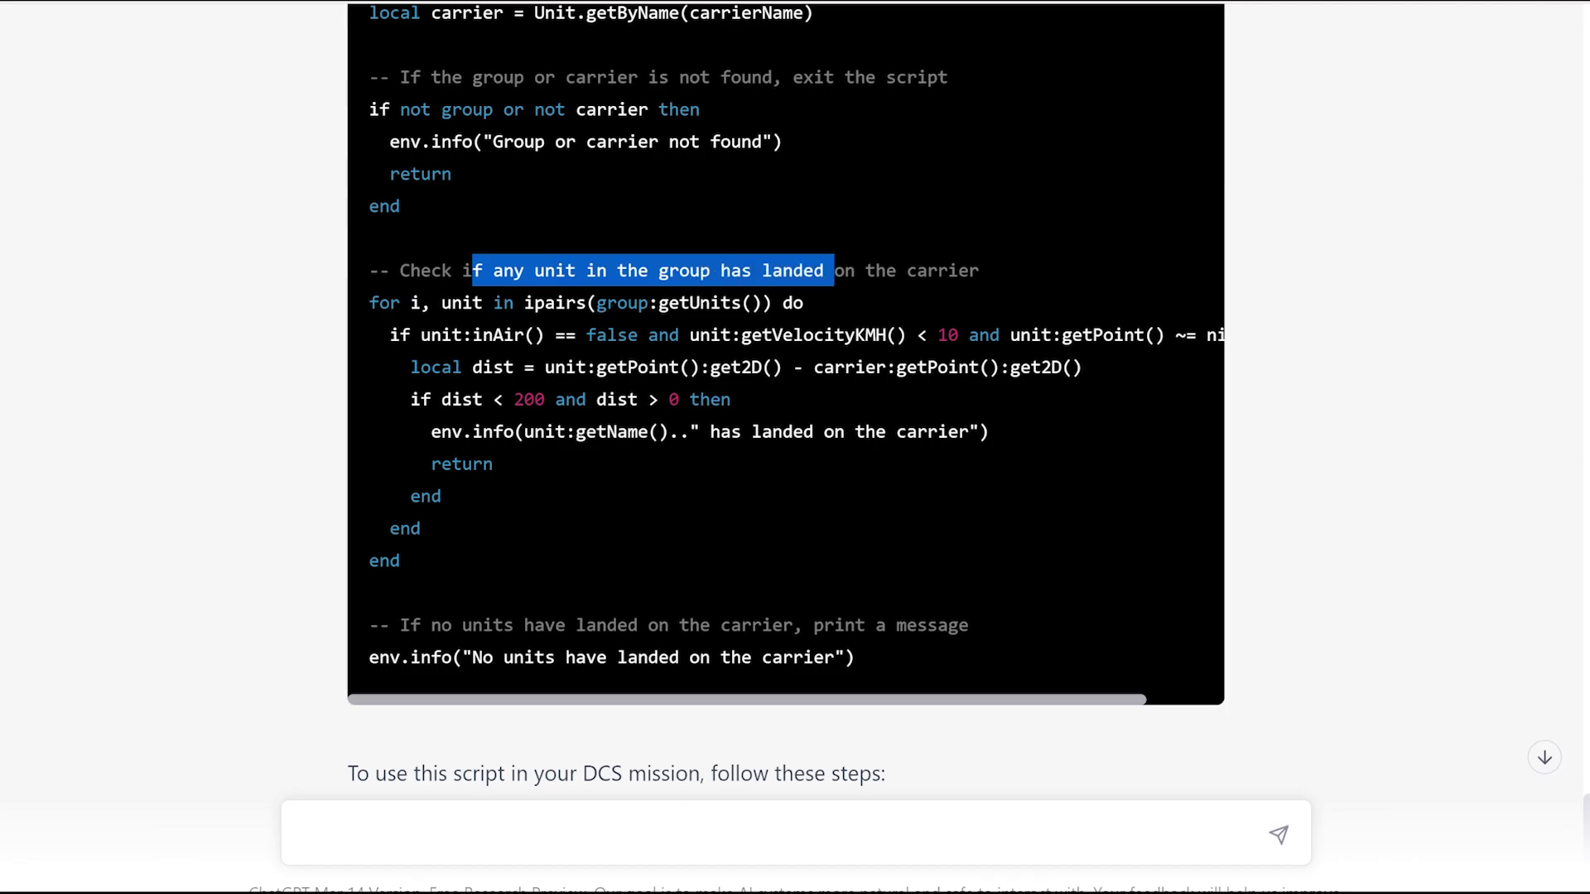